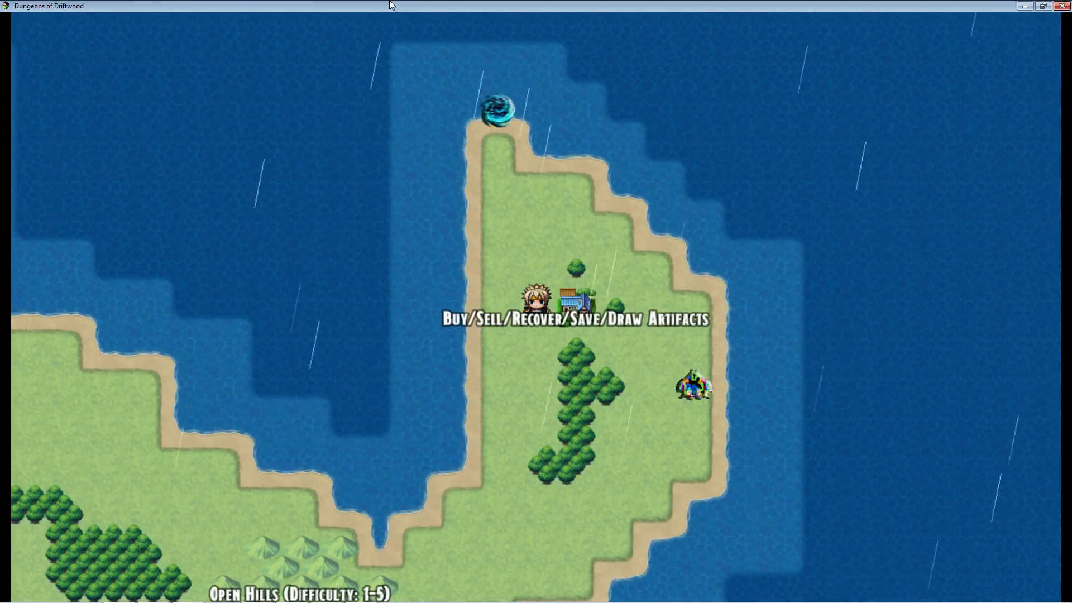
Enter the town beside the hero on the world map and travel to the Hall of Heroes.
key("Right")
key("Down")
key("Down")
key("Down")
key("Return")
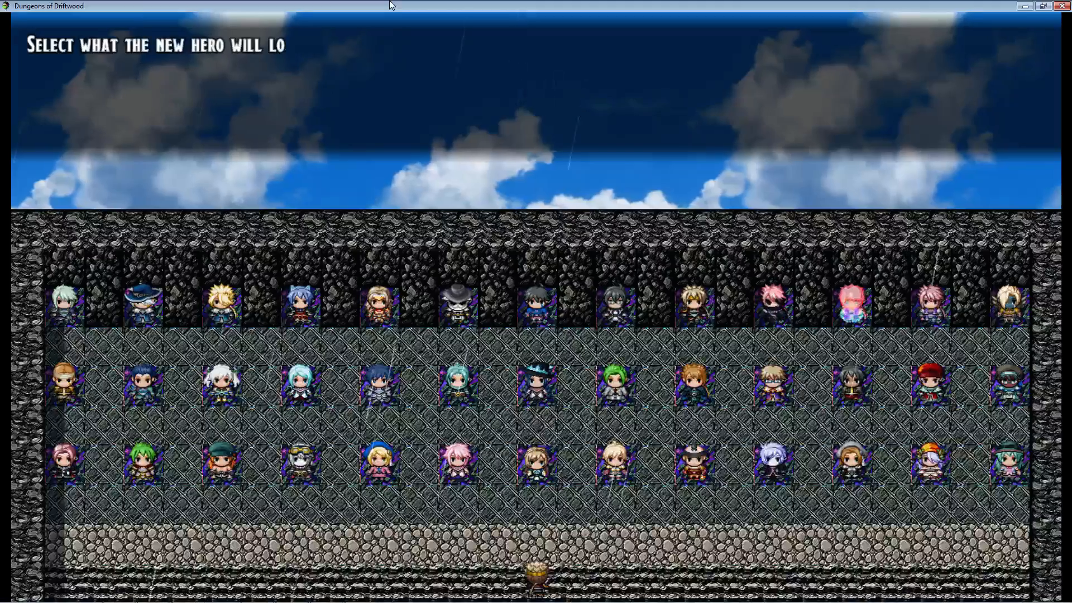
Walk along the rows in the Hall of Heroes and examine the available looks for the new hero.
key("Left")
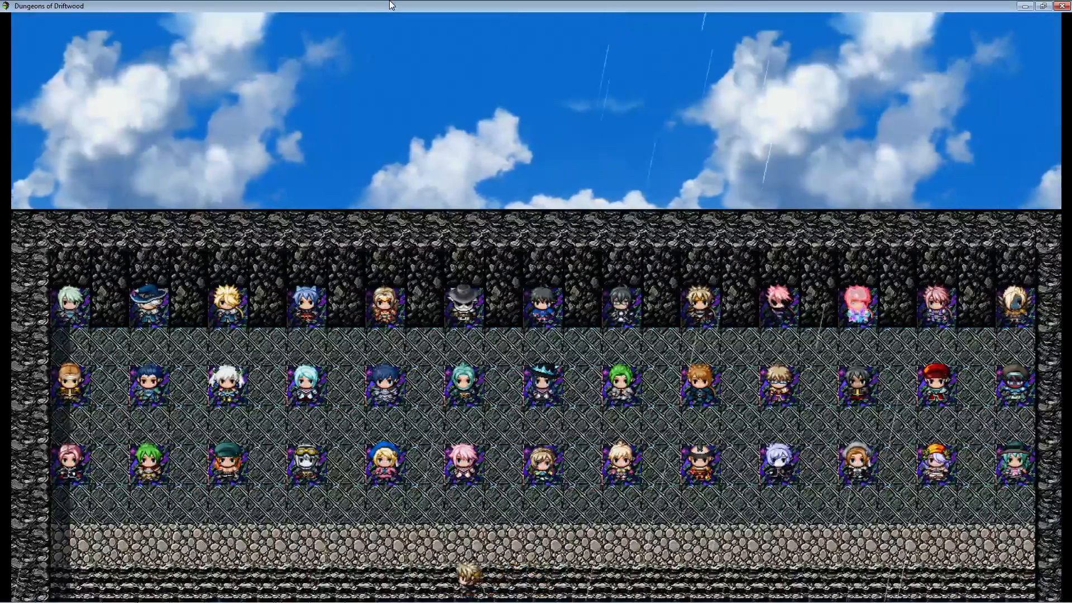
key("Up")
key("Right")
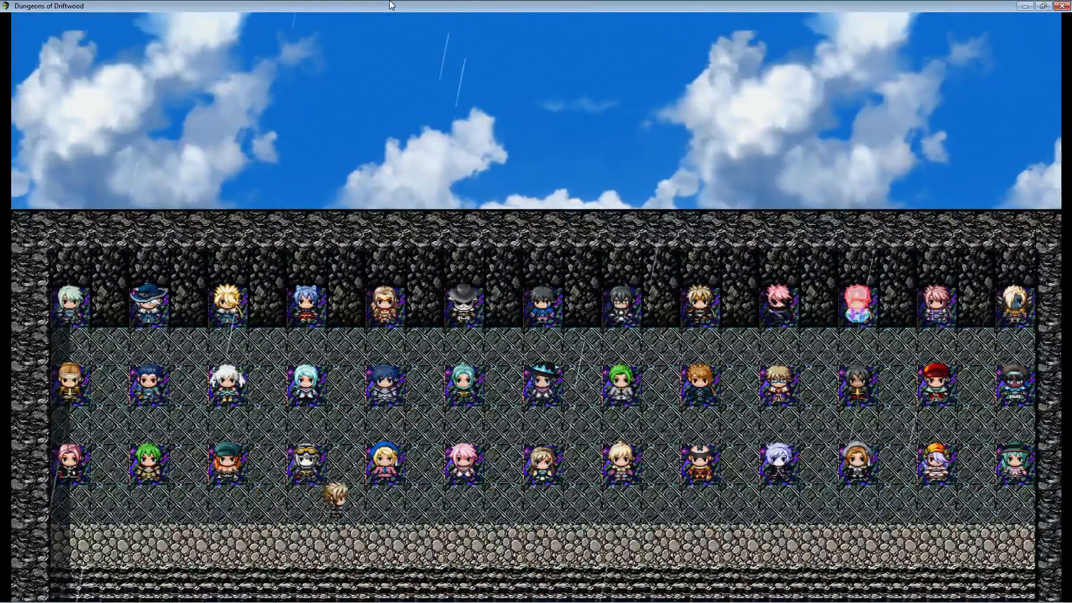
key("Right")
key("Right")
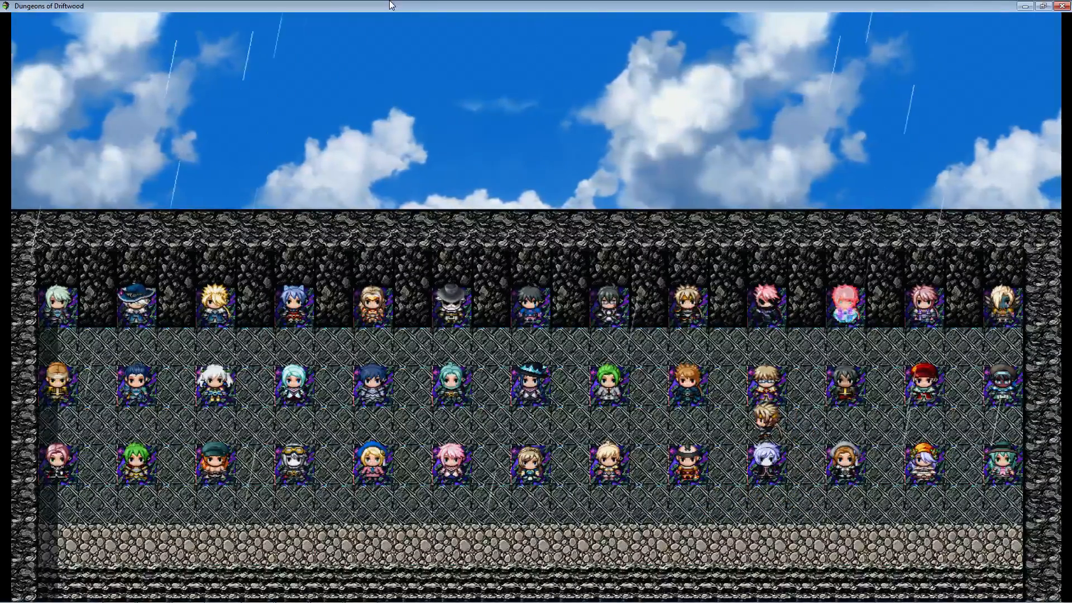
key("Left")
key("Right")
key("Right")
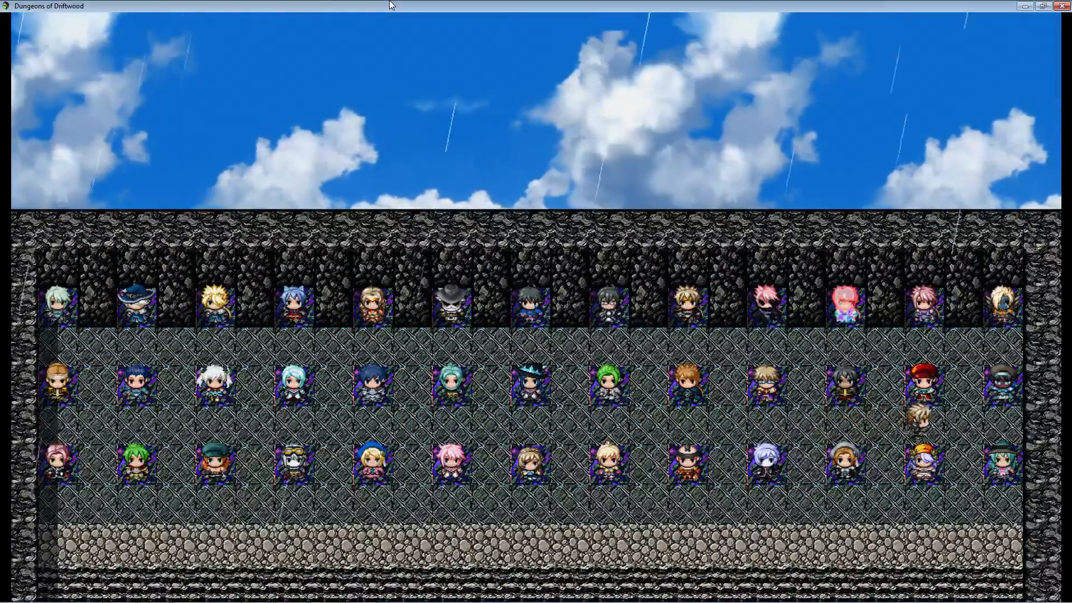
key("Right")
key("Down")
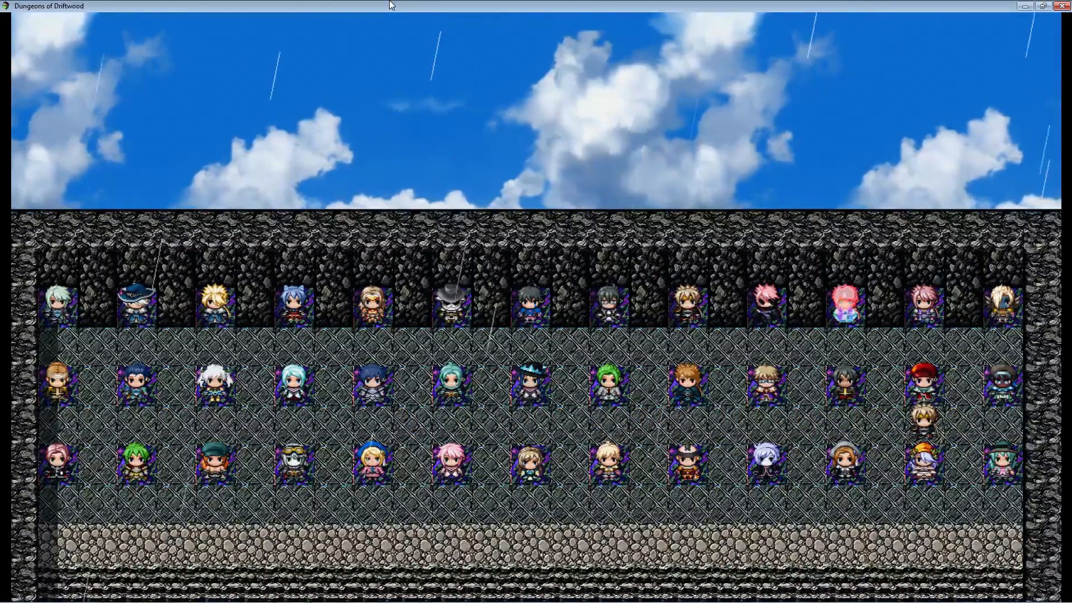
Preview the bald hero with the headband in the front row and decline that look.
key("Left")
key("Left")
key("Left")
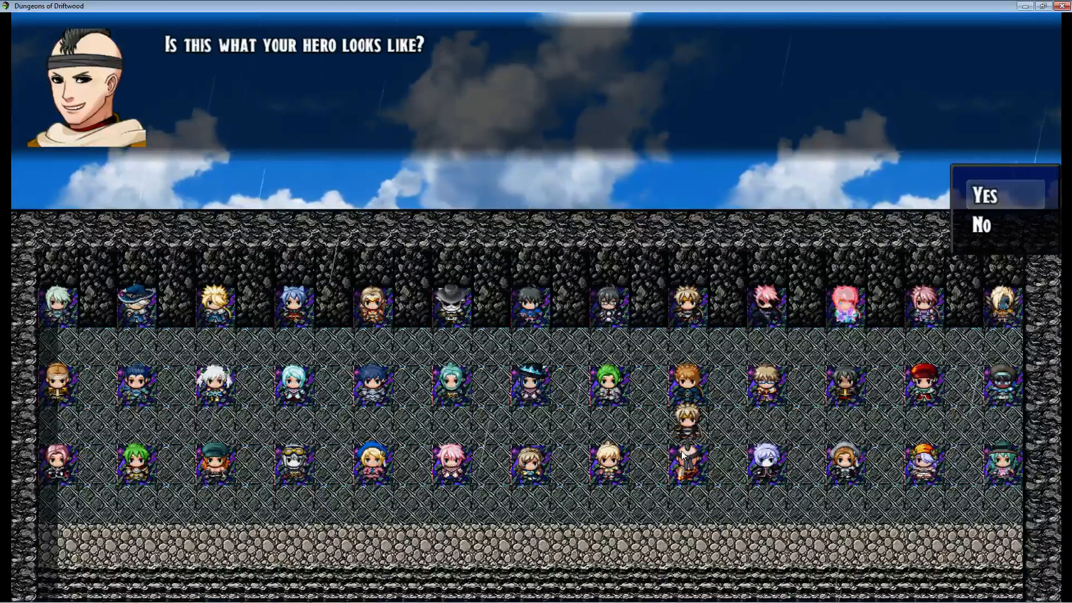
key("Return")
Choose the blond hero in the front row, next to the headband-wearing one, as the new party member's look.
key("Left")
key("Left")
key("Left")
key("Right")
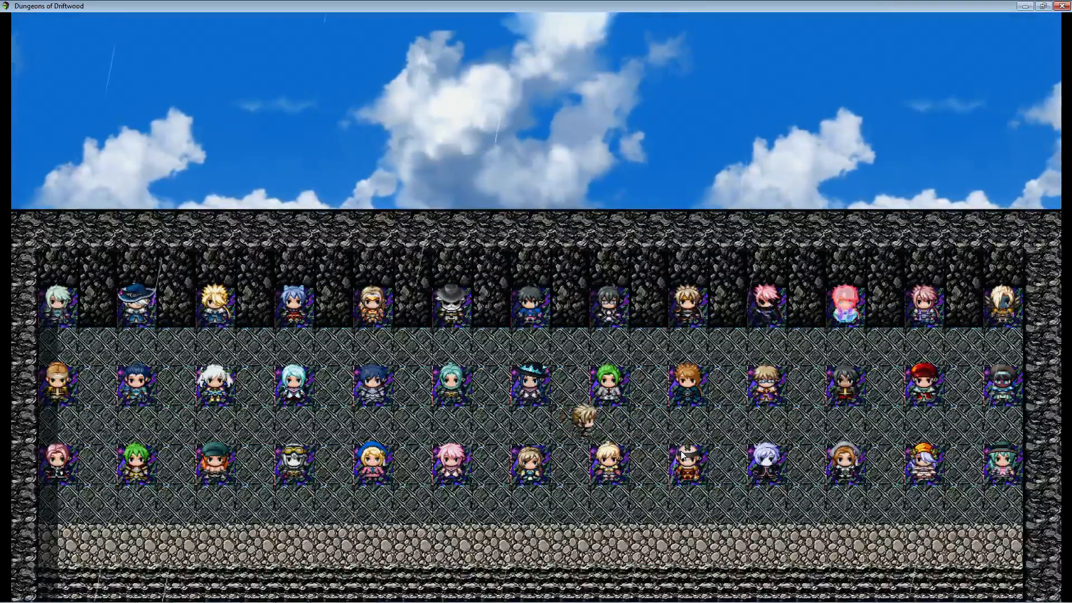
key("Down")
key("Return")
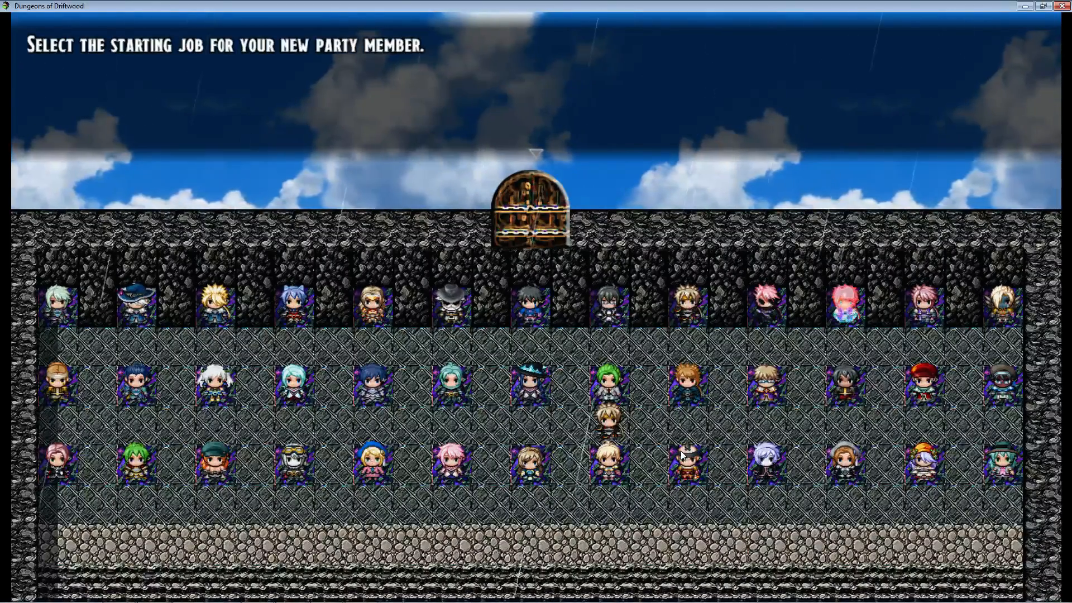
Look through the full list of starting jobs for the new party member.
key("Return")
key("Up")
key("Up")
key("Down")
key("Down")
key("Down")
key("Down")
key("Down")
key("Down")
key("Down")
key("Down")
key("Down")
key("Down")
key("Down")
key("Down")
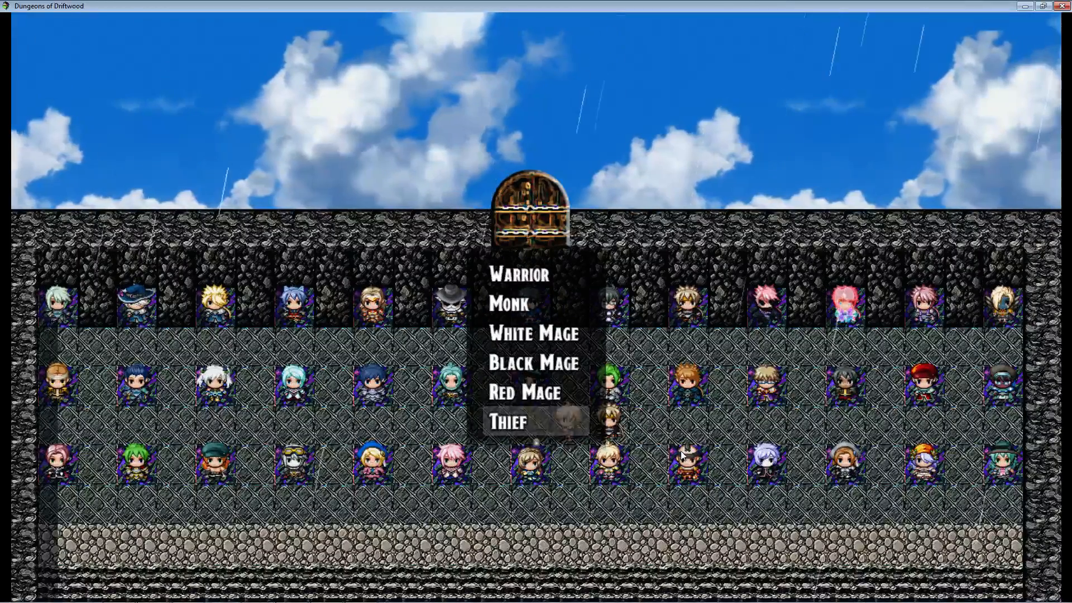
key("Down")
key("Down")
key("Down")
key("Down")
key("Down")
key("Down")
key("Down")
key("Down")
key("Down")
key("Down")
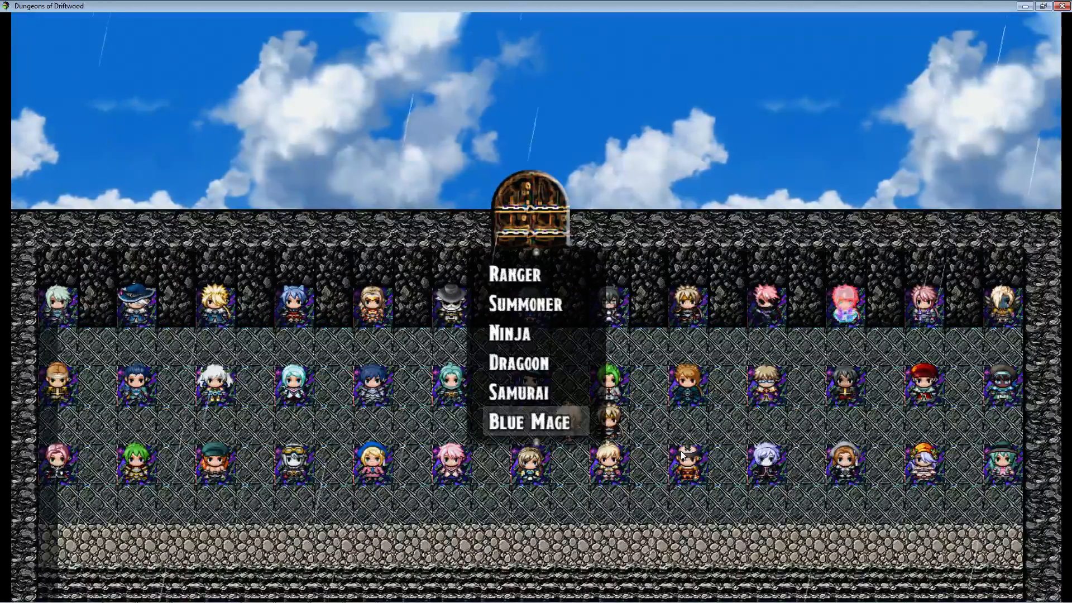
key("Down")
key("Down")
key("Down")
key("Down")
key("Down")
key("Up")
key("Up")
key("Up")
key("Down")
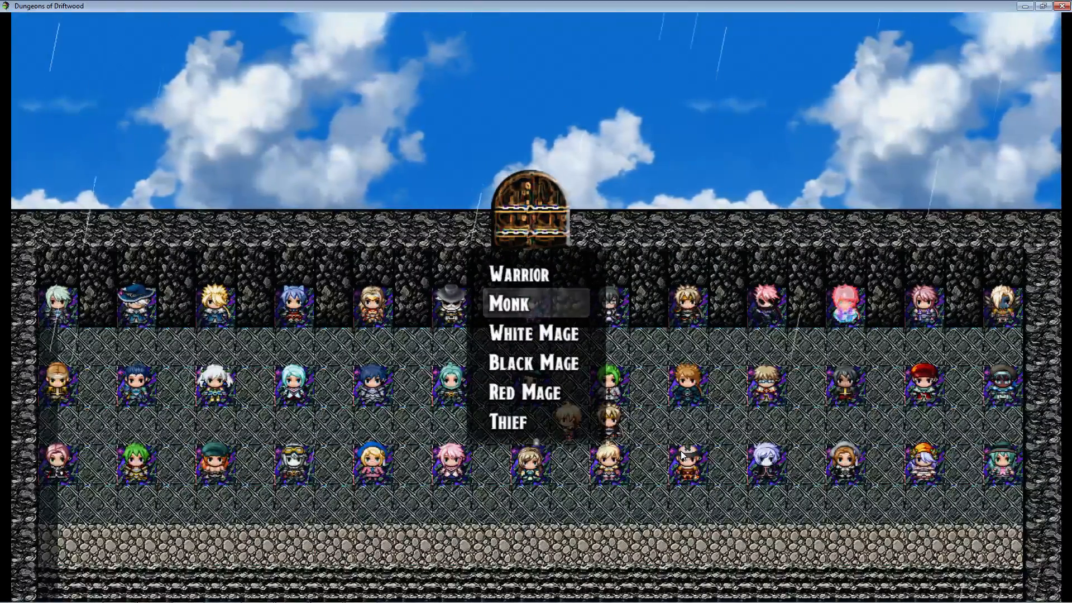
Give the new party member the Warrior starting job.
key("Up")
key("Down")
key("Down")
key("Down")
key("Up")
key("Up")
key("Up")
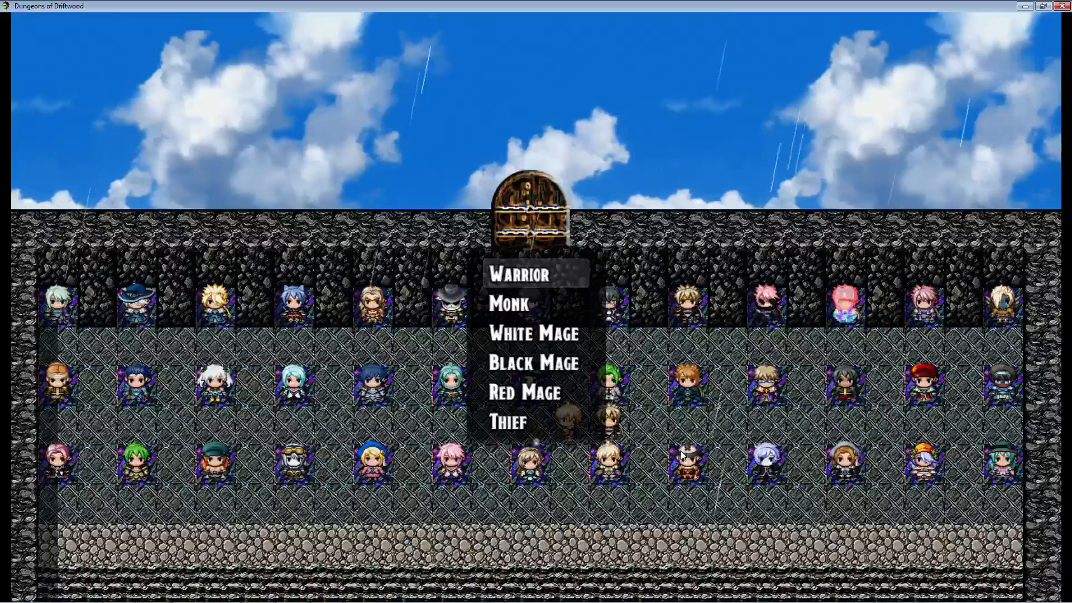
key("Return")
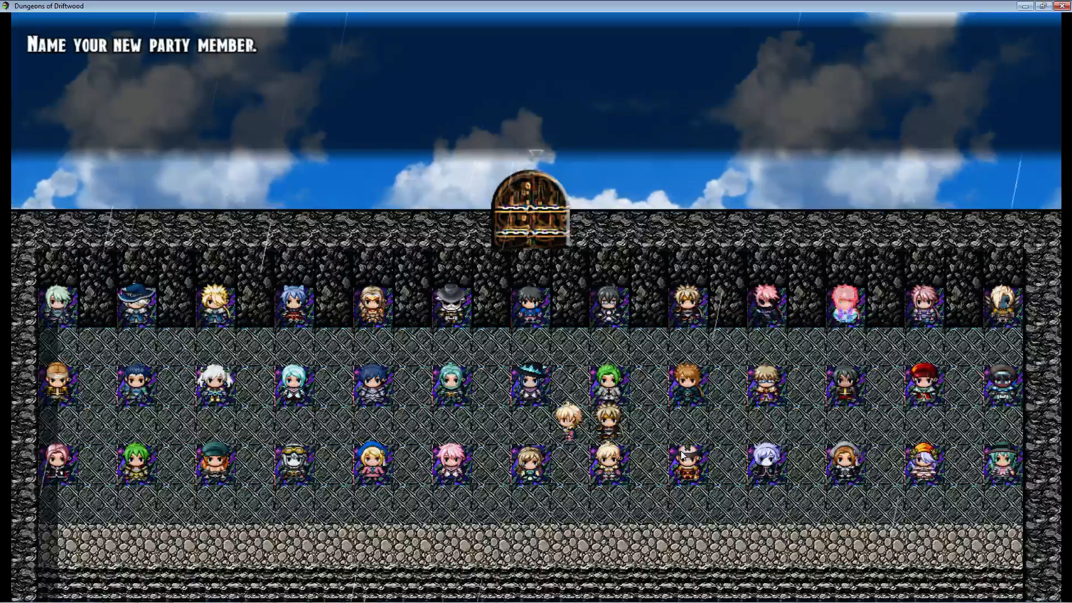
Name the new Warrior NayabfTTX and return to the world map.
key("Return")
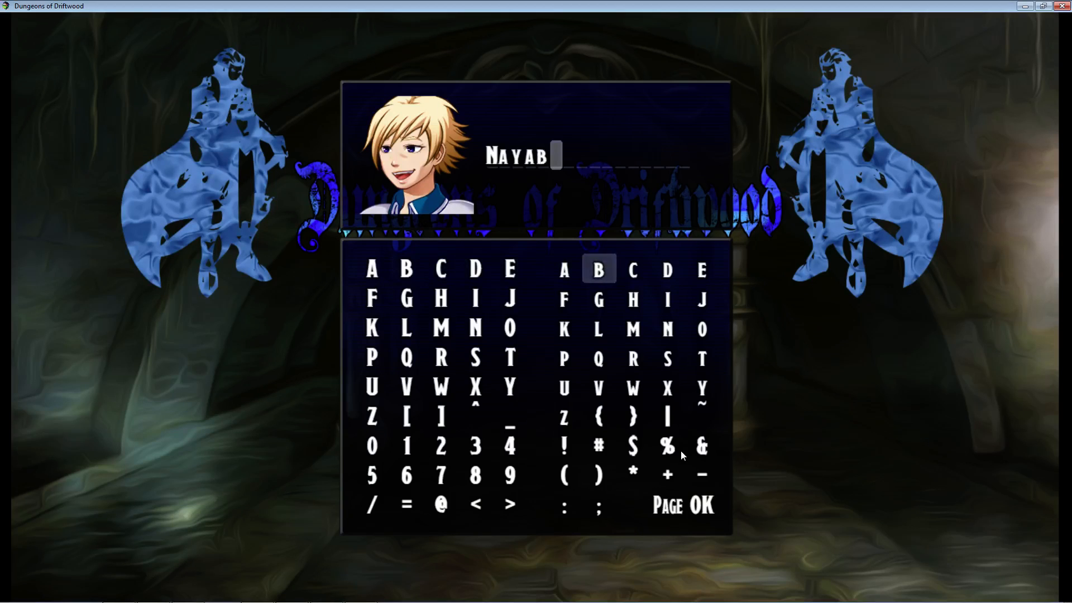
key("Right")
key("Right")
key("Right")
key("Right")
key("Down")
key("Right")
key("Down")
key("Down")
key("Right")
key("Down")
key("Return")
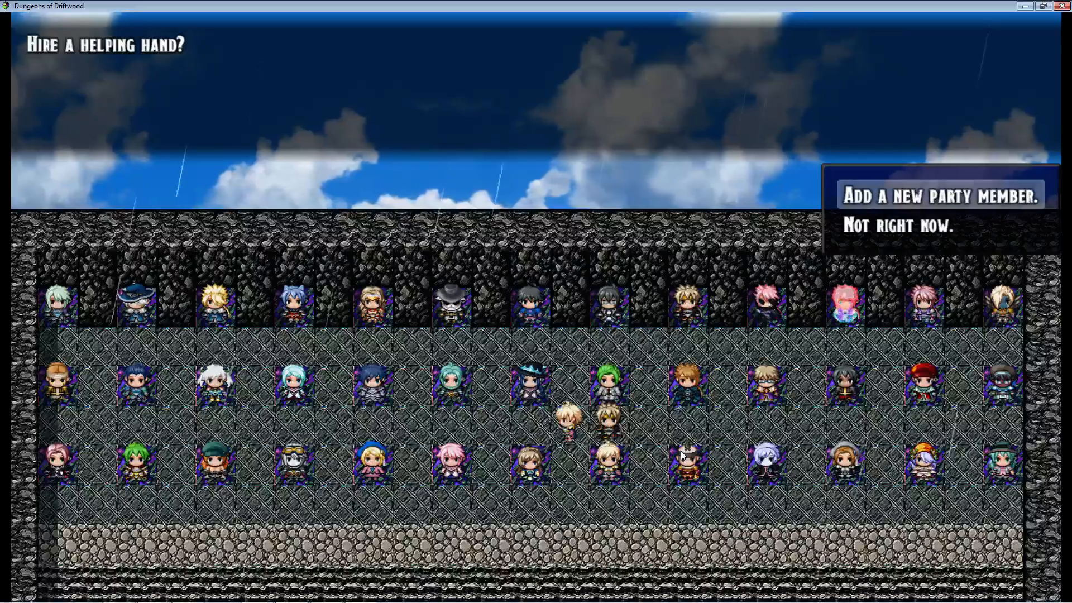
key("Return")
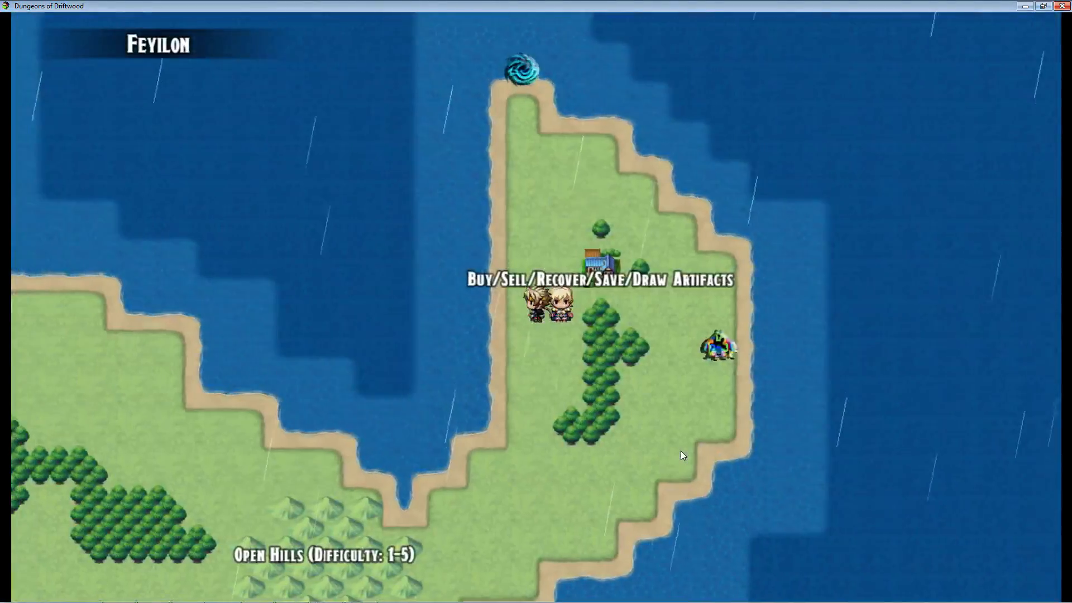
Check the party members' jobs, levels and HP in the main menu, then return to the map.
key("Escape")
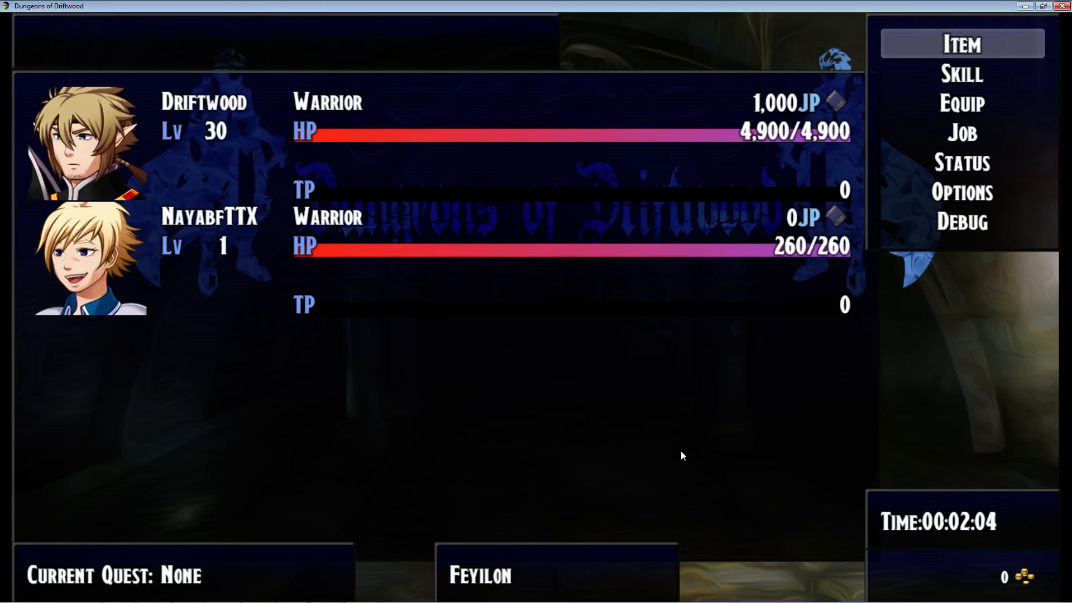
key("Up")
key("Down")
key("Down")
key("Down")
key("Down")
key("Down")
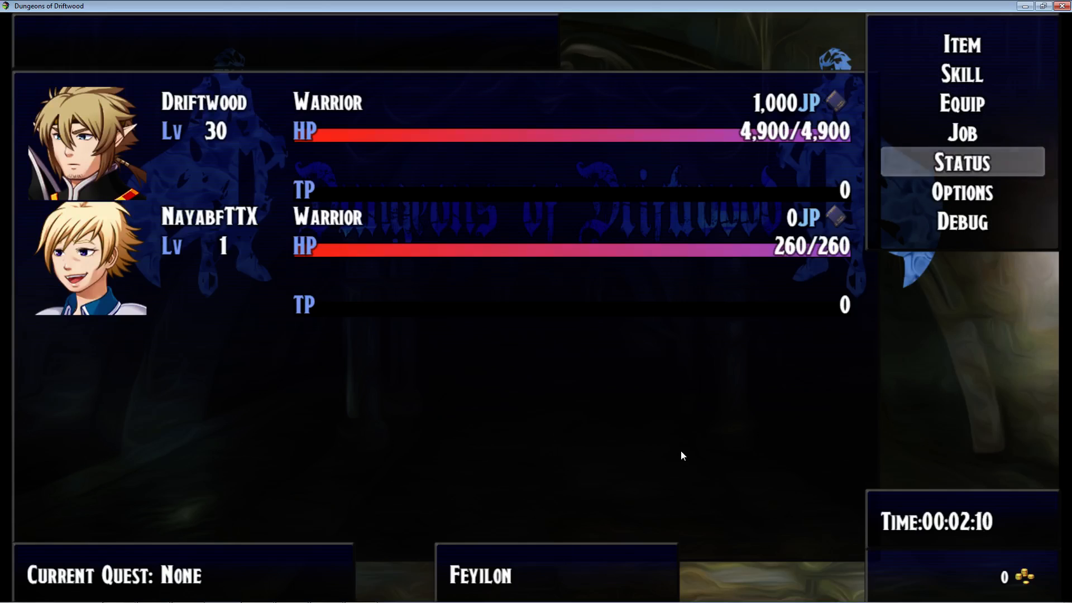
key("Escape")
key("Up")
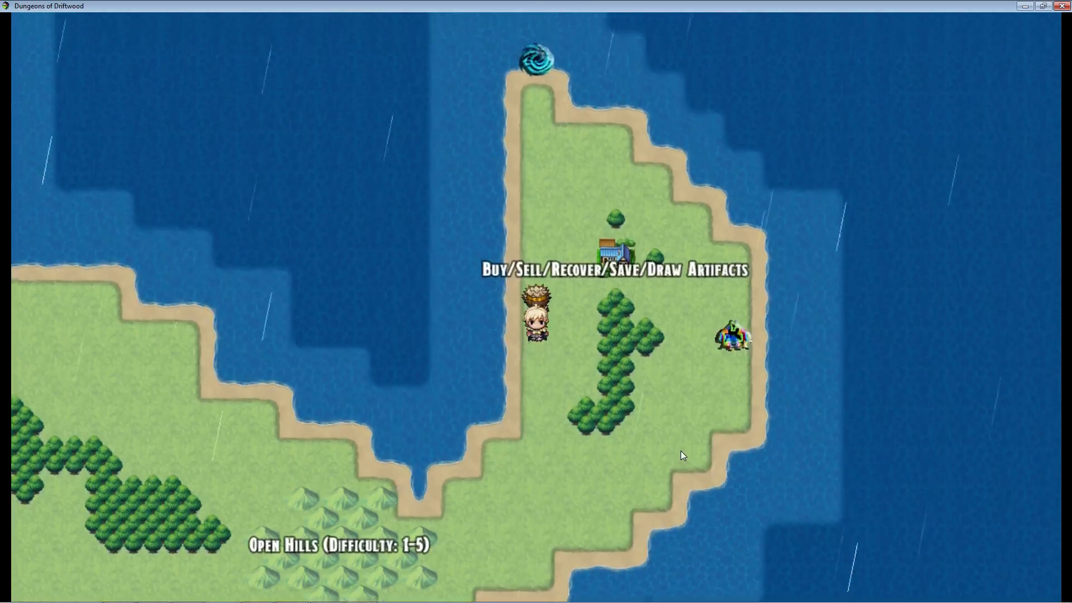
Travel from the town back to the Hall of Heroes to recruit another party member.
key("Return")
key("Down")
key("Down")
key("Down")
key("Return")
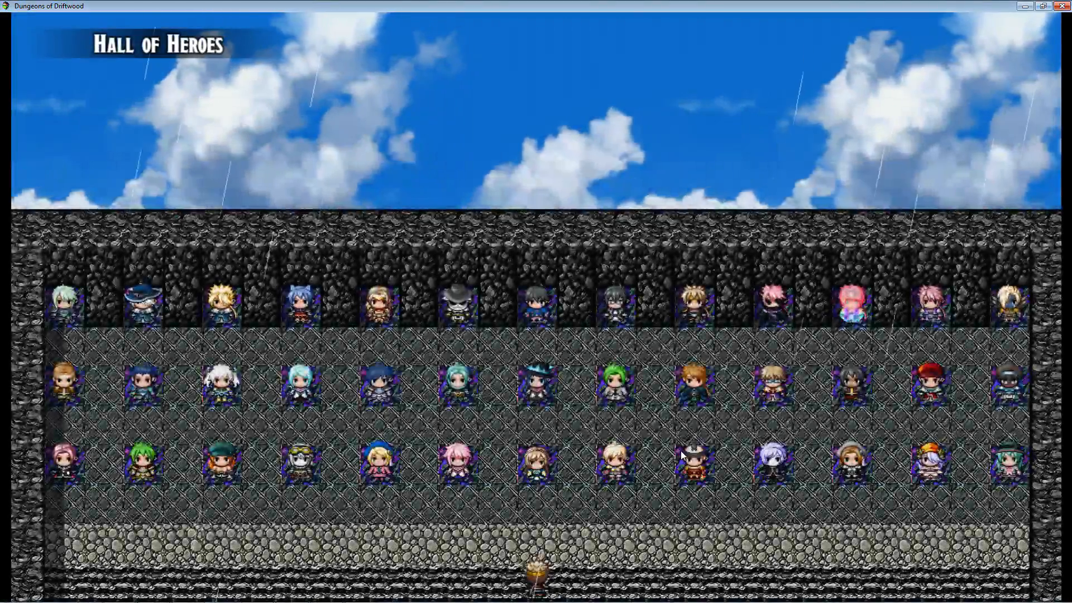
key("Return")
key("Return")
Choose the same blond hero in the front row as the look of the second recruit.
key("Right")
key("Right")
key("Up")
key("Up")
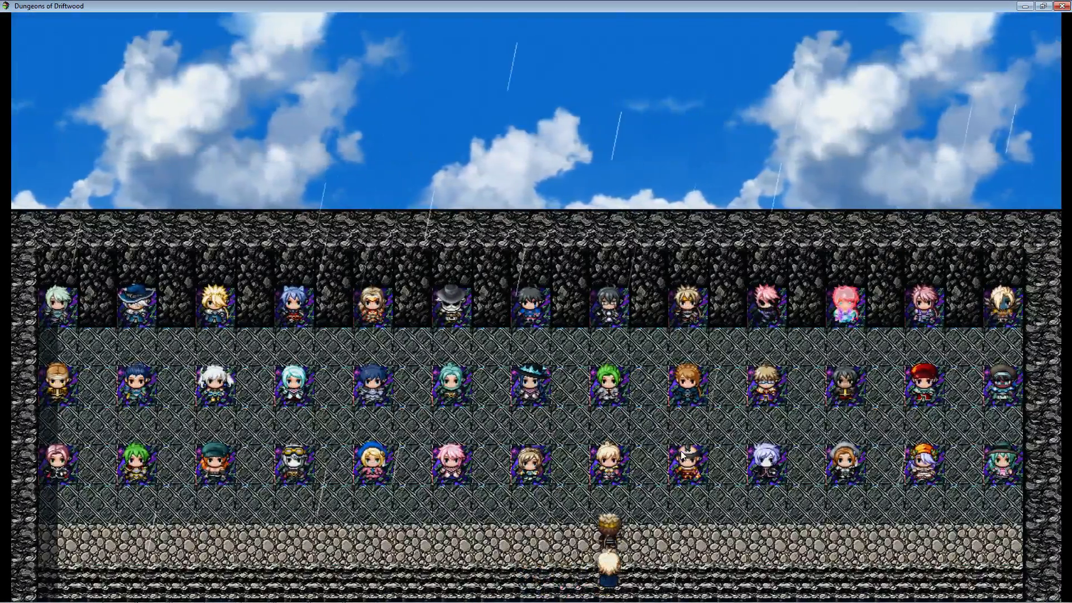
key("Return")
key("Return")
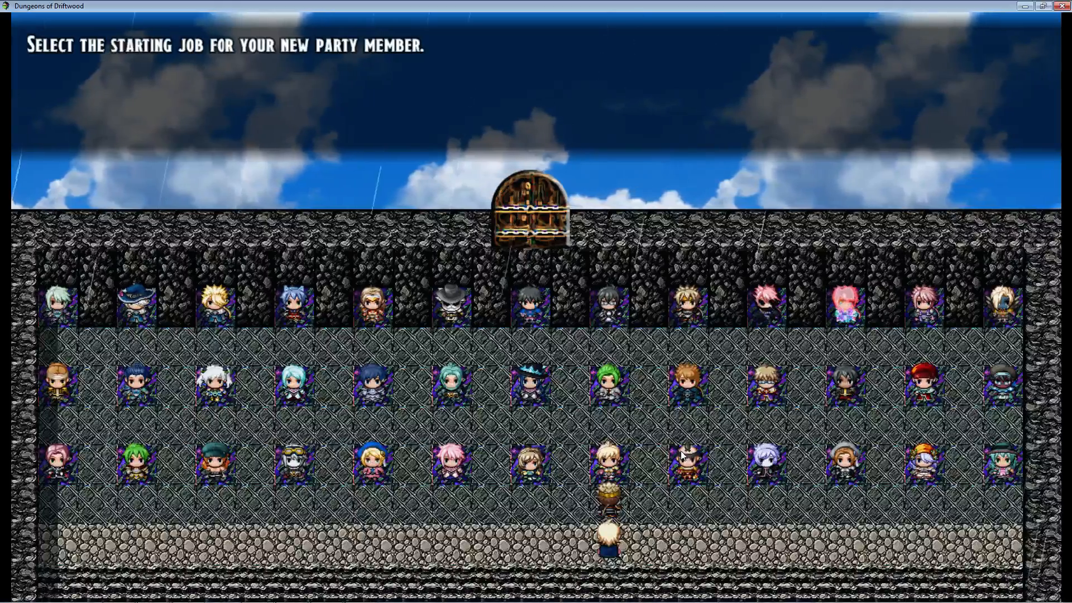
Give the second recruit the Monk starting job.
key("Return")
key("Down")
key("Return")
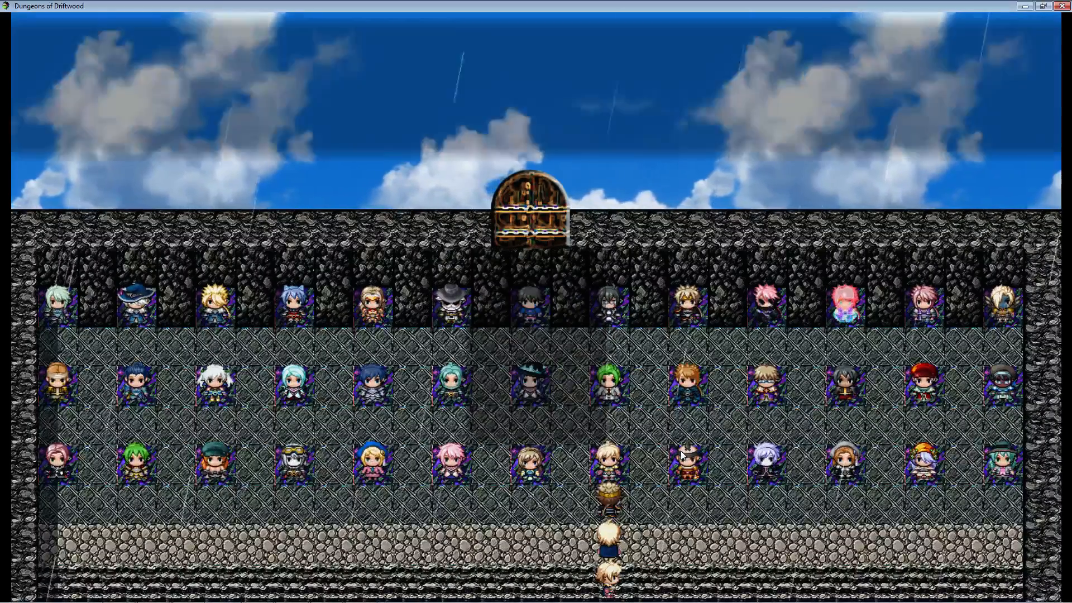
Extend the second recruit's name with a capital K and further characters after Naya, and accept it.
key("Return")
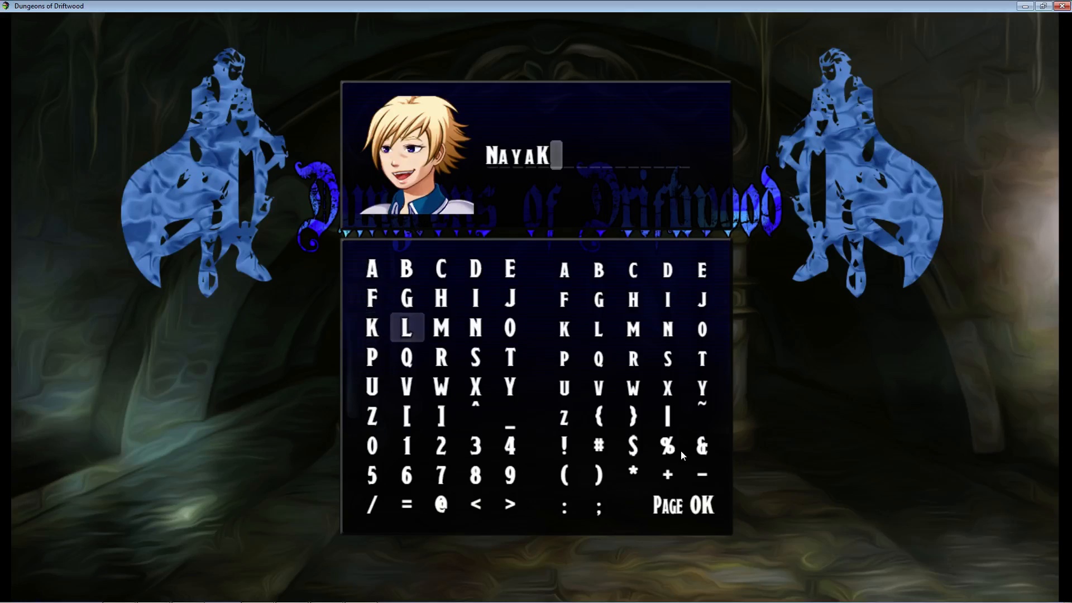
key("Down")
key("Down")
key("Down")
key("Down")
key("Right")
key("Down")
key("Right")
key("Right")
key("Right")
key("Right")
key("Return")
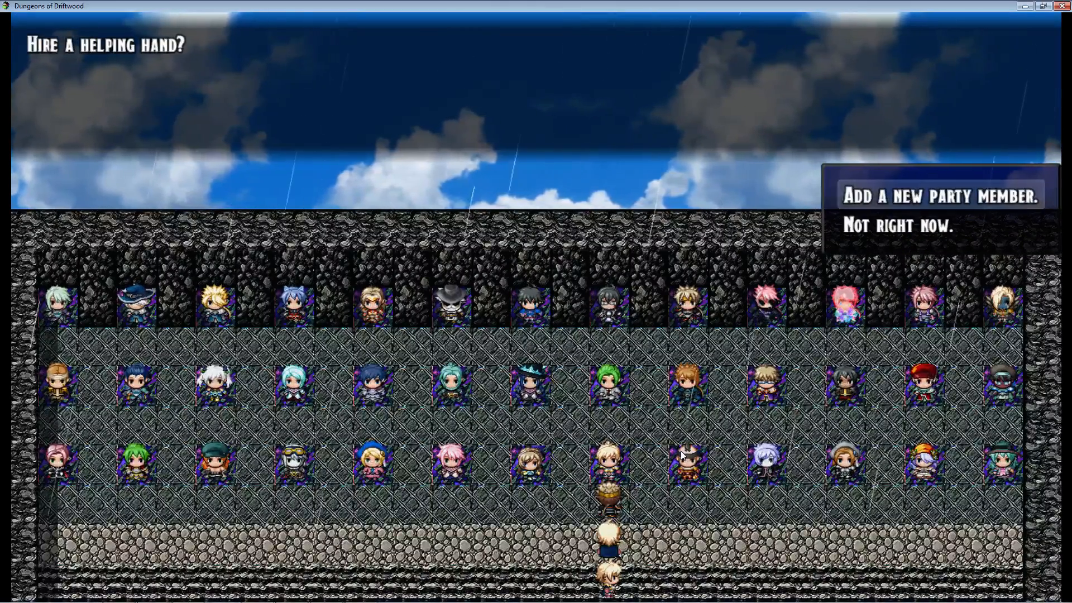
Add another party member and choose the blue-haired hero in the middle row as the look.
key("Return")
key("Return")
key("Left")
key("Left")
key("Left")
key("Left")
key("Left")
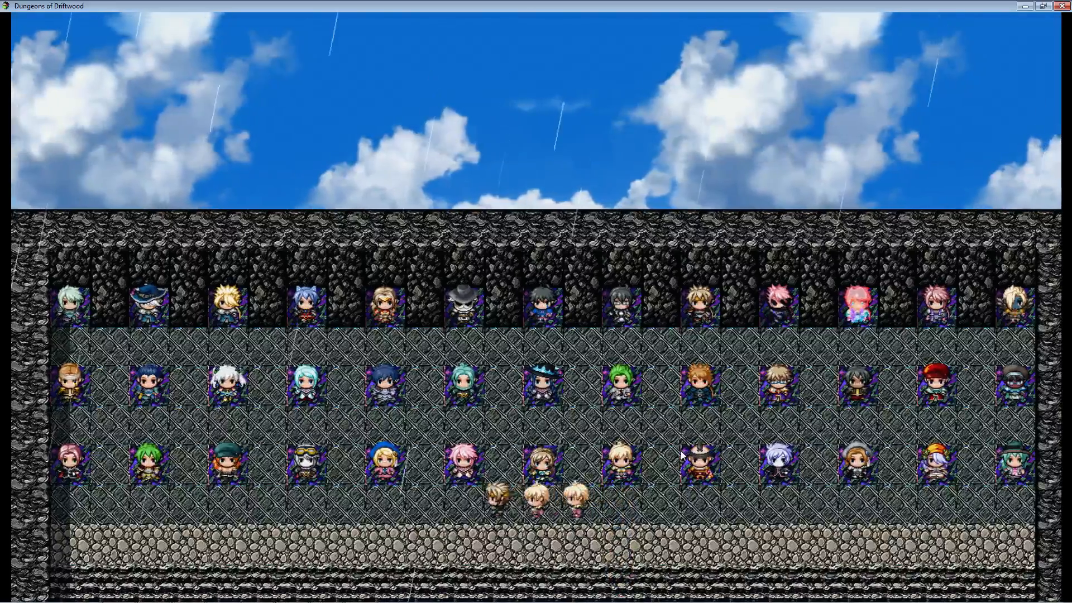
key("Up")
key("Up")
key("Up")
key("Return")
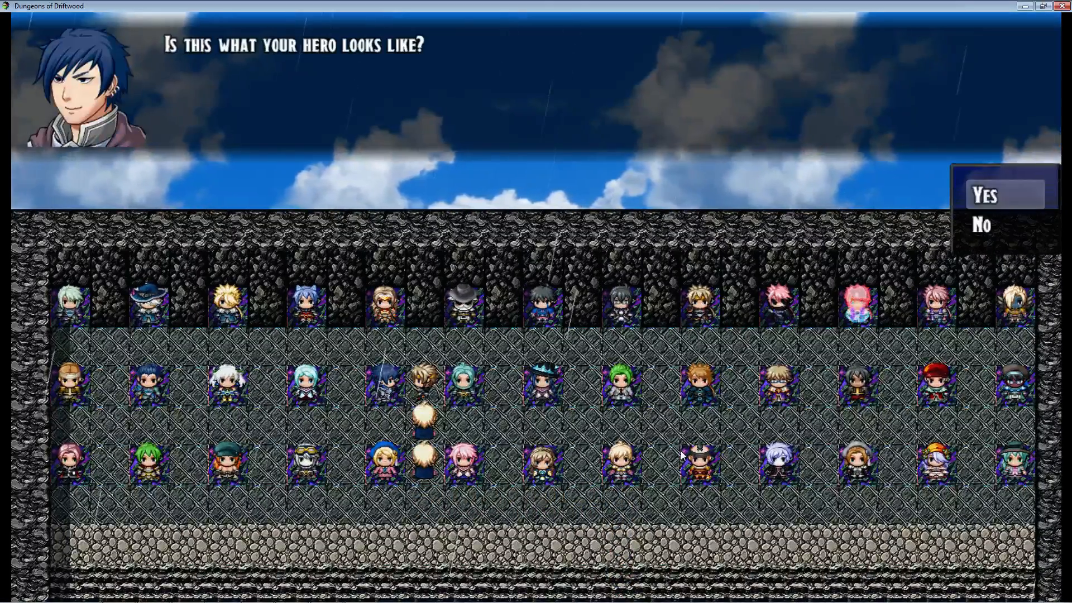
key("Return")
Give the blue-haired recruit the Black Mage starting job.
key("Return")
key("Down")
key("Down")
key("Down")
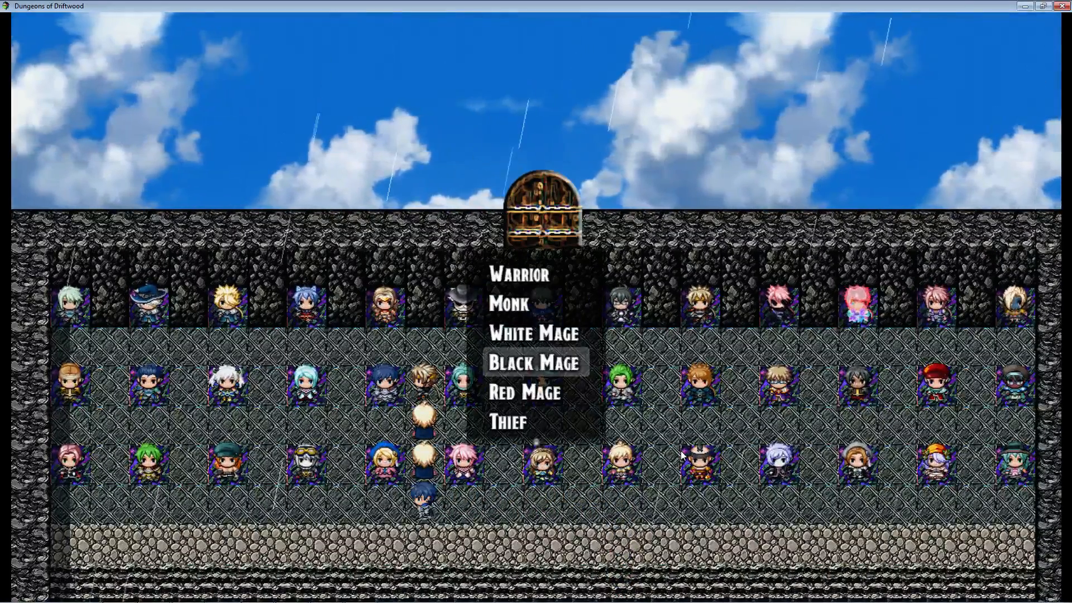
key("Return")
Extend the Black Mage's name with a capital C and further characters after Rowen, and accept it.
key("Return")
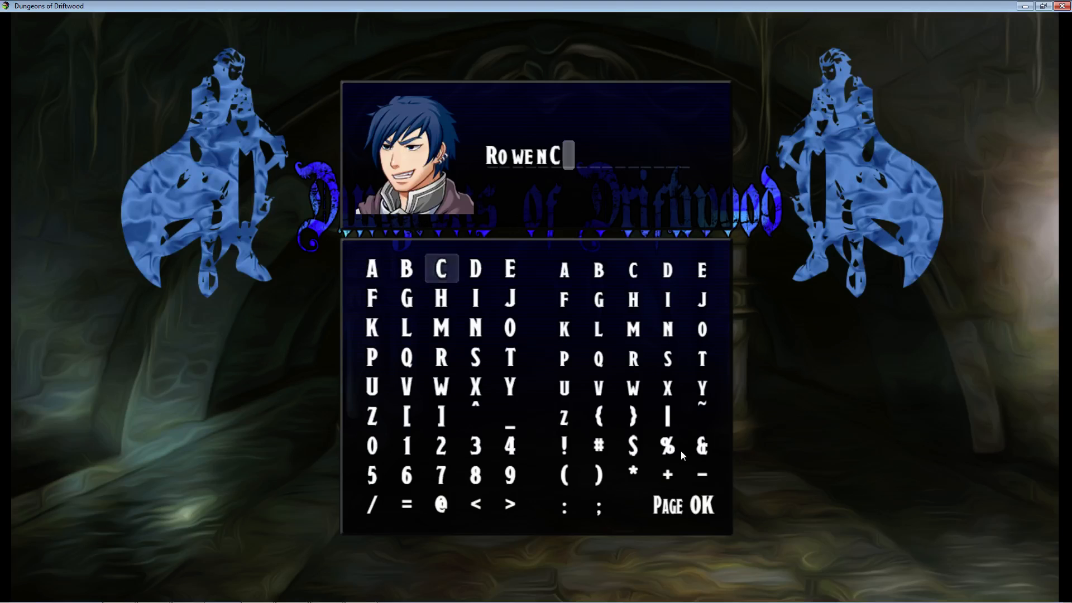
key("Return")
key("Right")
key("Down")
key("Down")
key("Down")
key("Right")
key("Down")
key("Right")
key("Down")
key("Down")
key("Down")
key("Right")
key("Right")
key("Down")
key("Return")
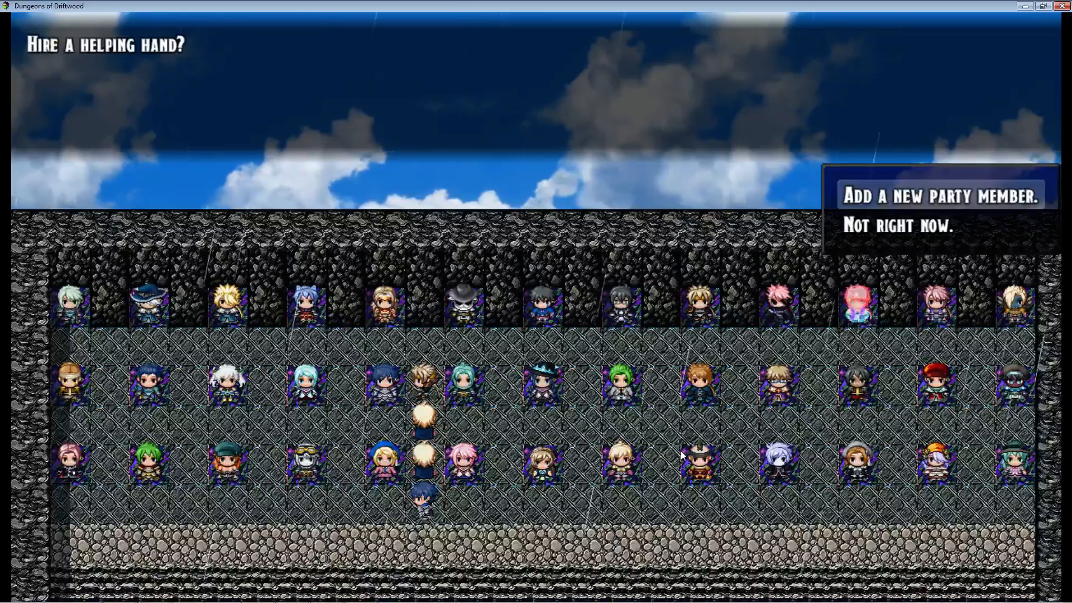
Add another party member and choose the blue-haired hero in the black-and-teal hat in the middle row as the look.
key("Return")
key("Return")
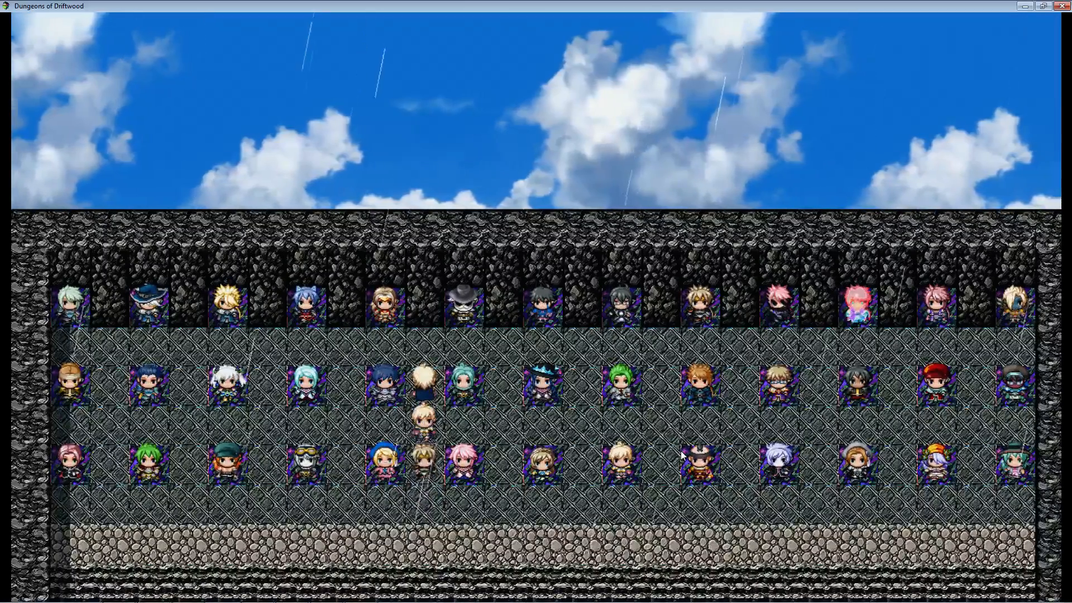
key("Right")
key("Right")
key("Right")
key("Up")
key("Return")
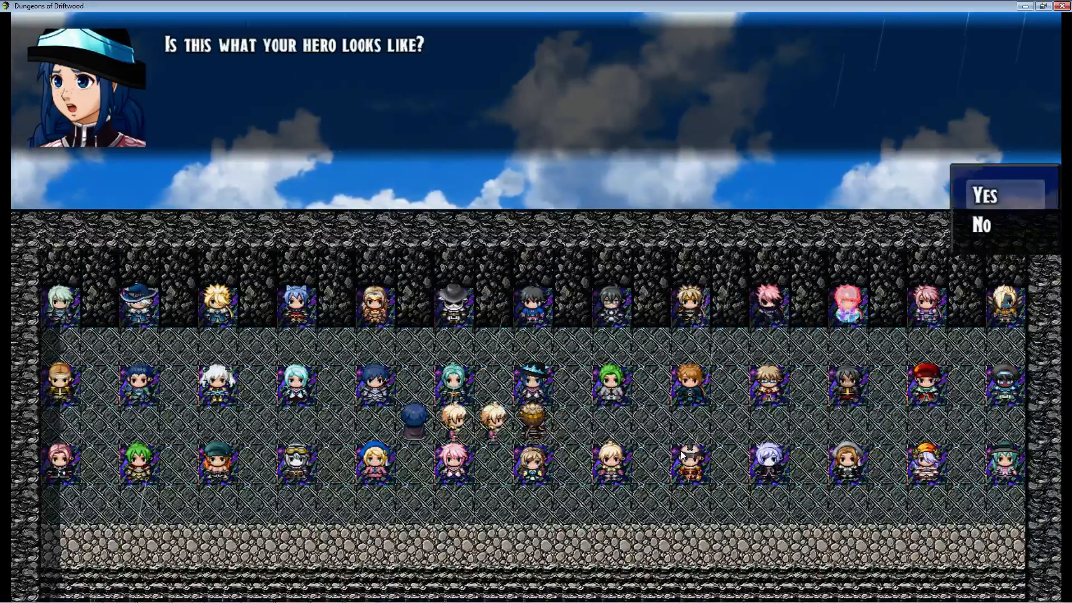
key("Return")
Give the hat-wearing recruit the Red Mage starting job and begin extending the name Stormy with a capital K.
key("Return")
key("Down")
key("Down")
key("Down")
key("Down")
key("Down")
key("Up")
key("Return")
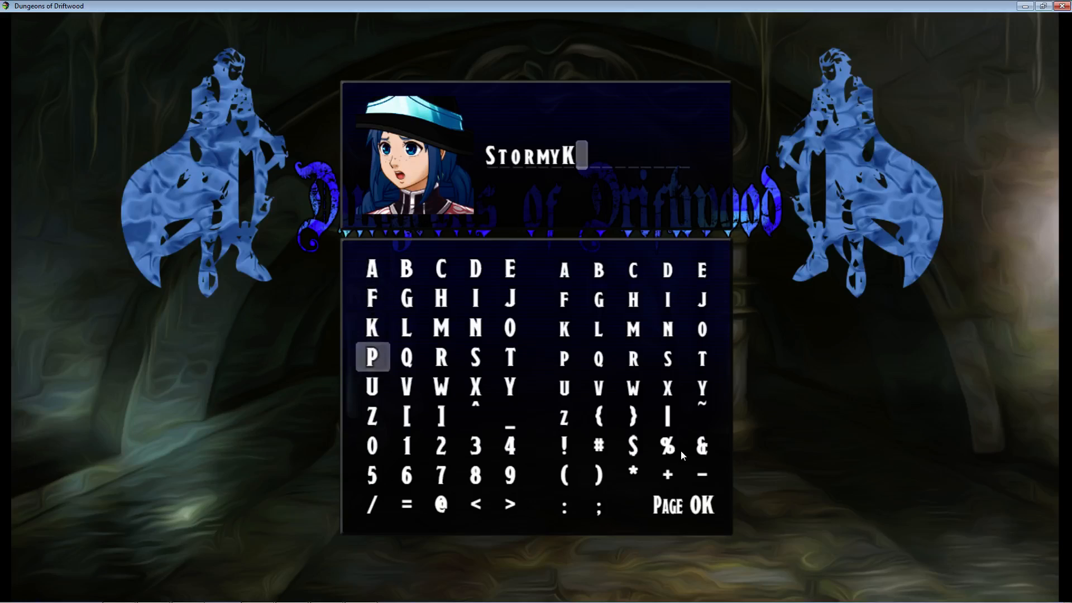
Add a 5 to complete the recruit's name as StormyK5, and accept it.
key("Up")
key("Return")
key("Down")
key("Left")
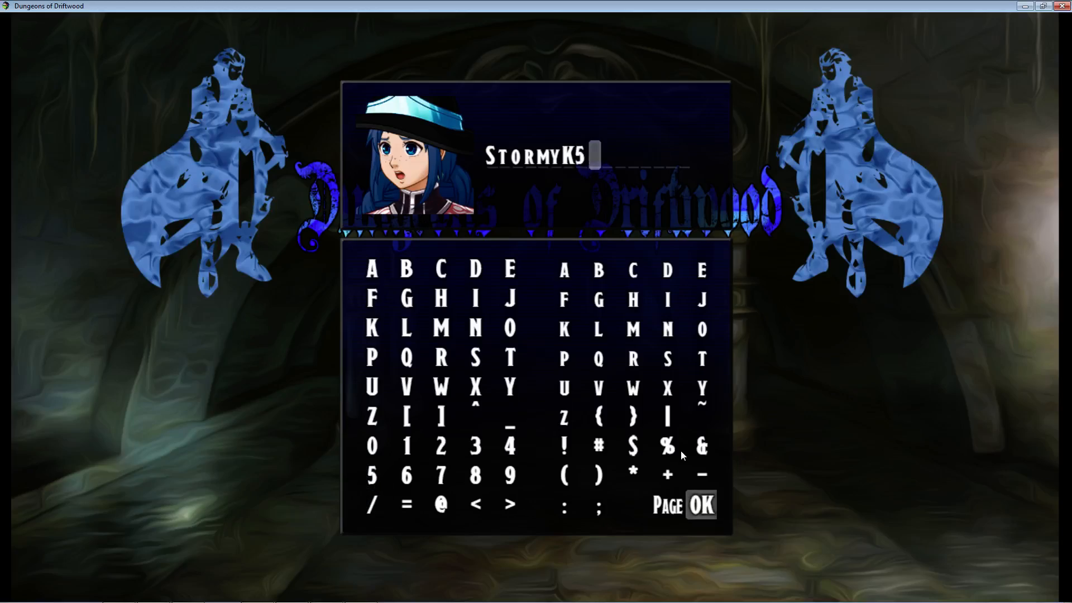
key("Return")
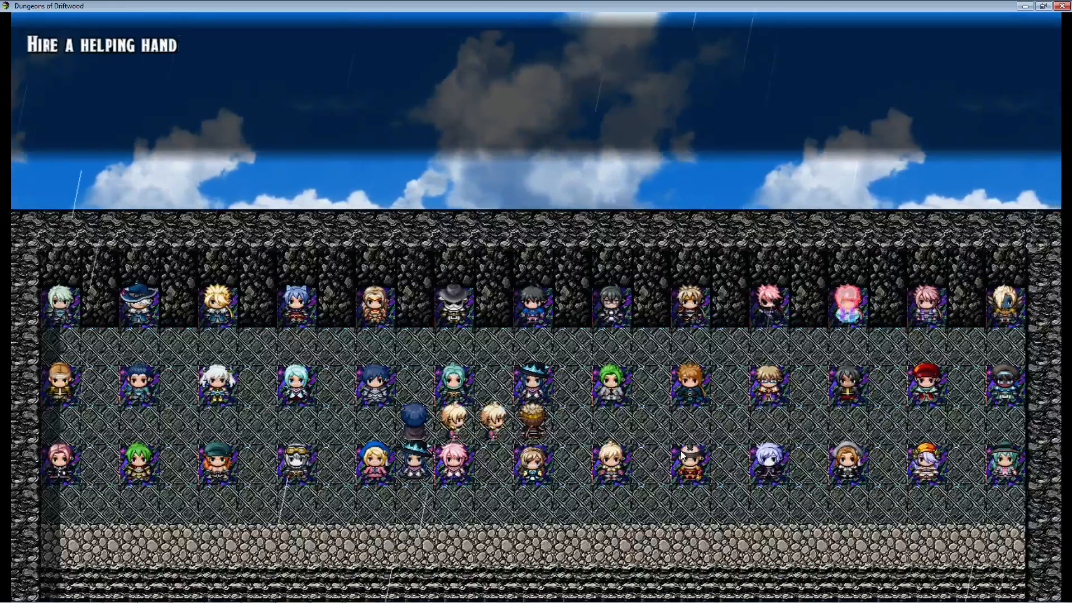
Leave the Hall of Heroes for the Feyilon world map and walk the party south.
key("Return")
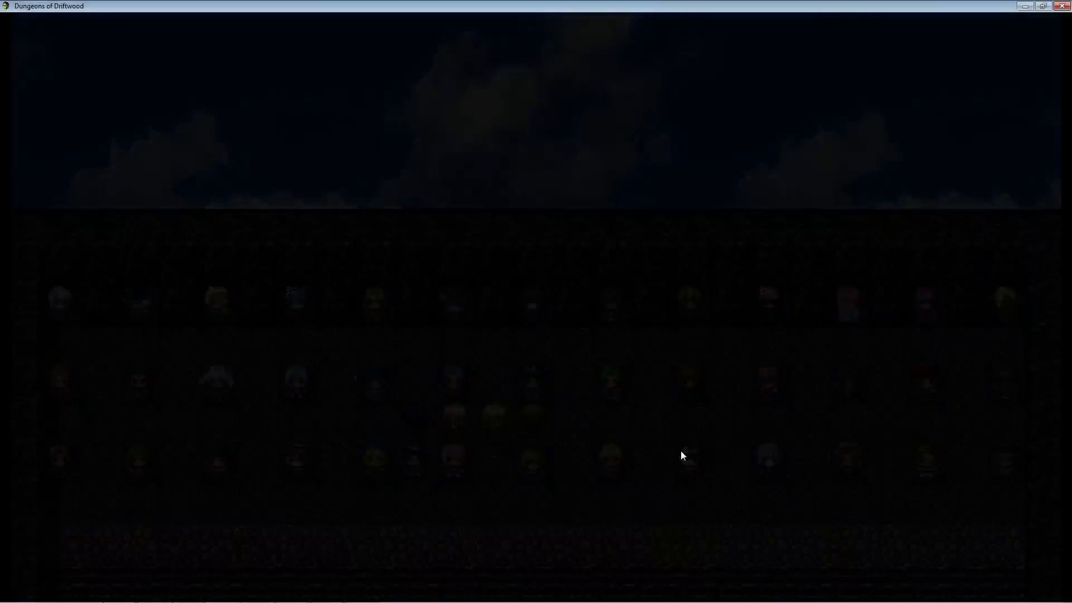
key("Down")
key("Down")
key("Down")
key("Down")
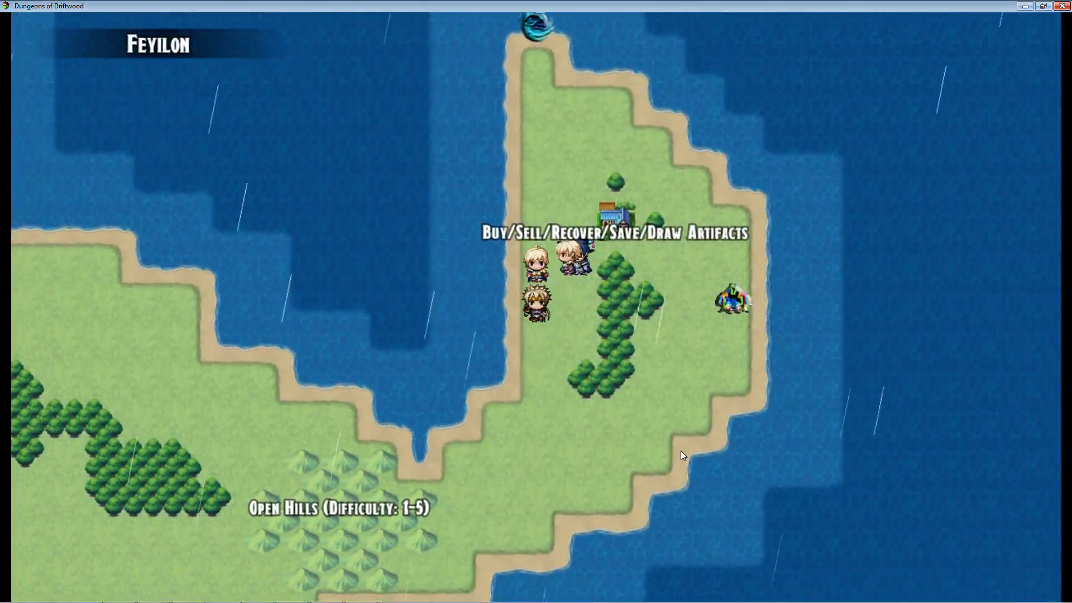
Review the names, jobs and stats of all five party members in the game's main menu, and return to the map.
key("Escape")
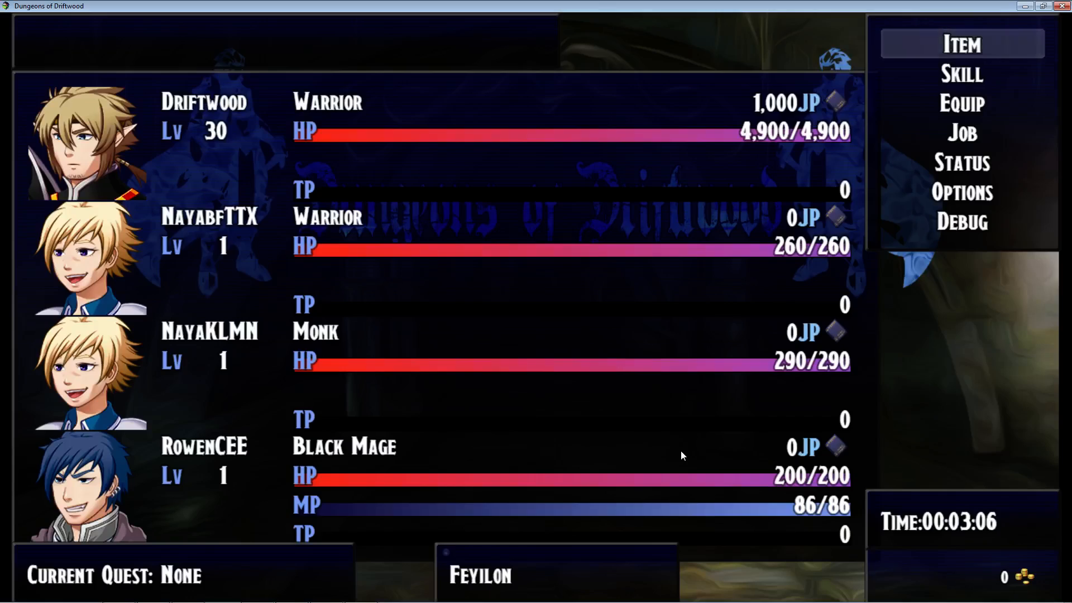
key("Down")
key("Down")
key("Down")
key("Down")
key("Return")
key("Down")
key("Down")
key("Up")
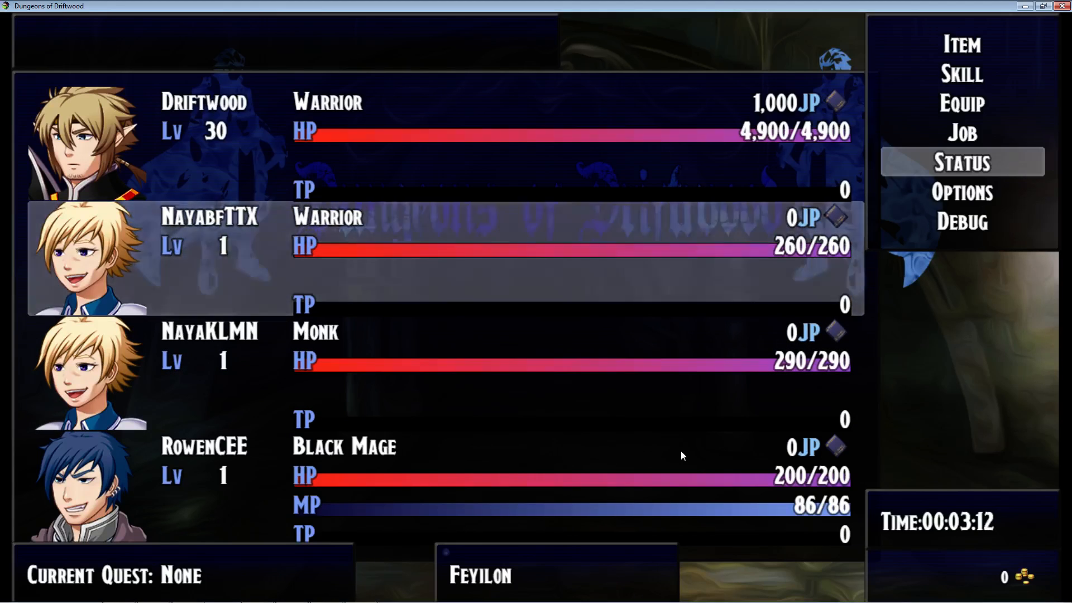
key("Down")
key("Down")
key("Down")
key("Down")
key("Down")
key("Up")
key("Up")
key("Up")
key("Down")
key("Down")
key("Up")
key("Up")
key("Up")
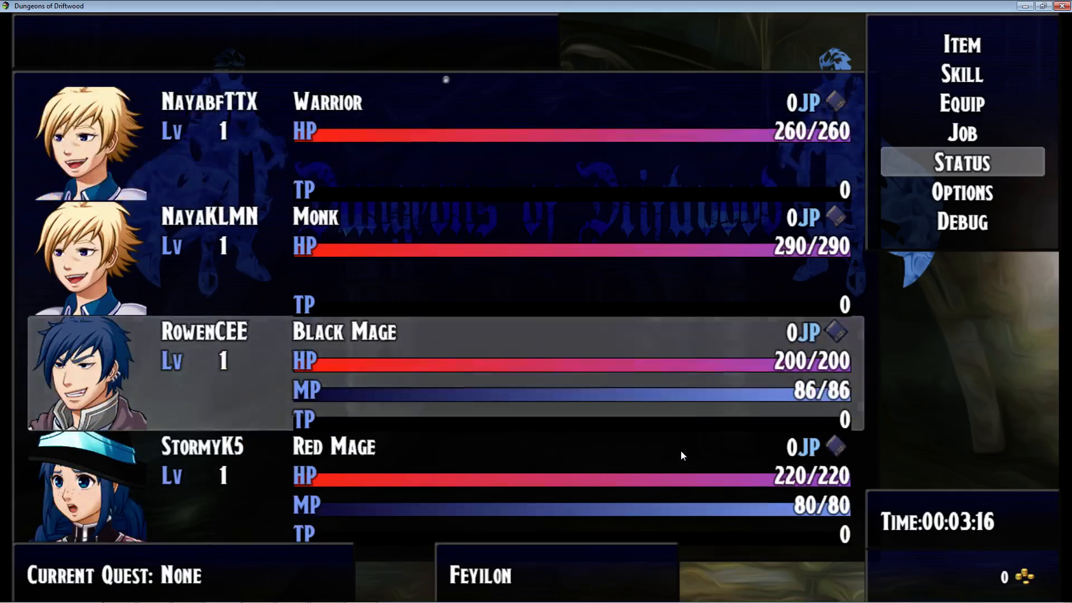
key("Down")
key("Escape")
key("Escape")
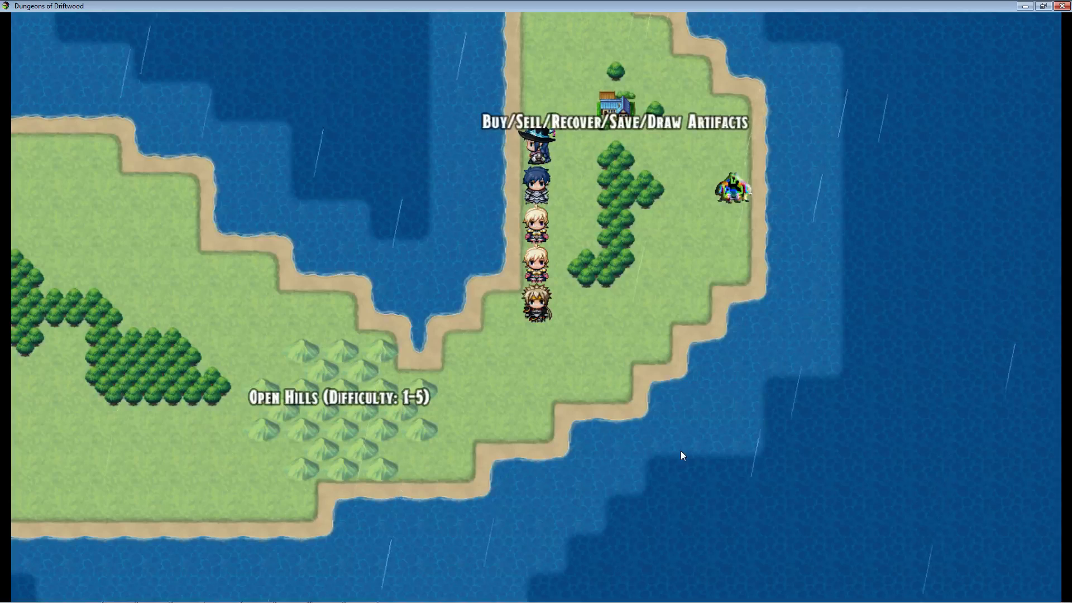
Walk the party around the grassland near the Open Hills until a random battle starts.
key("Down")
key("Left")
key("Right")
key("Up")
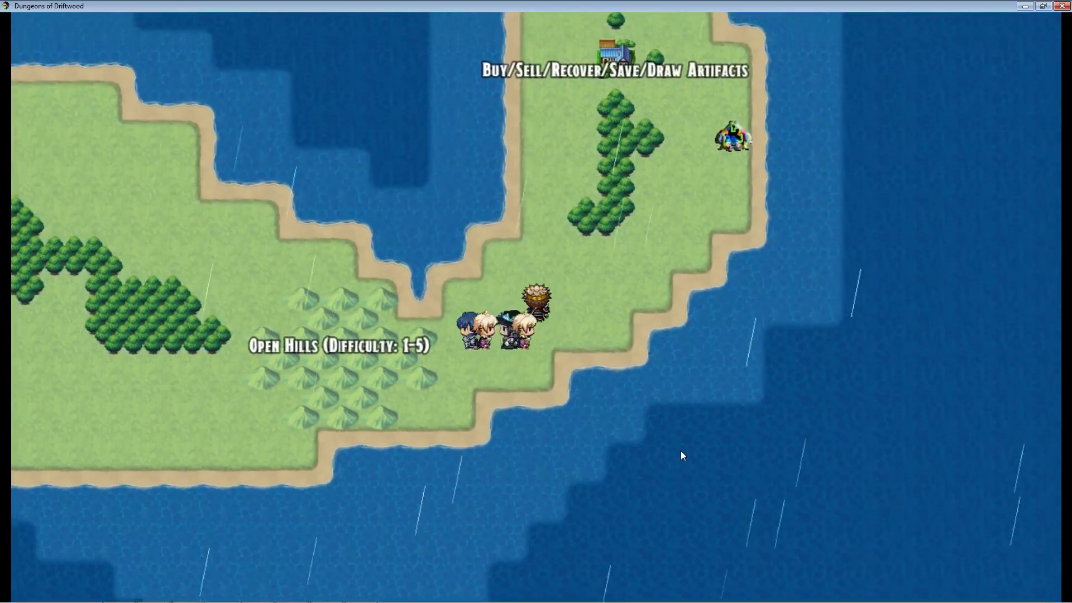
key("Right")
key("Up")
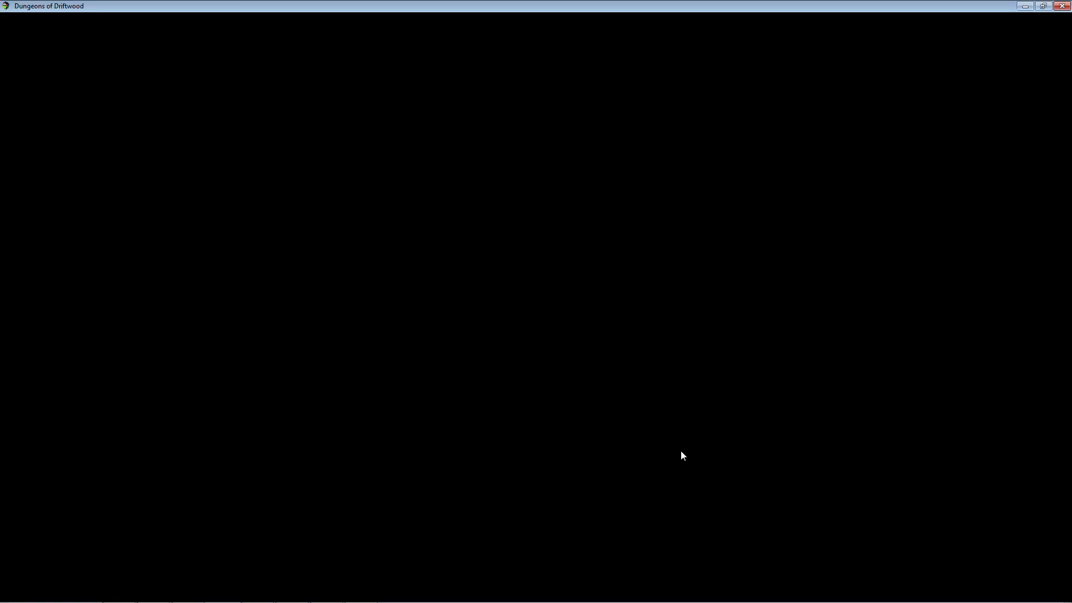
Order each party member to make a basic attack on the Diver Dodo and Venomous Viper group.
key("Return")
key("Return")
key("Return")
key("Return")
key("Return")
key("Return")
key("Return")
key("Return")
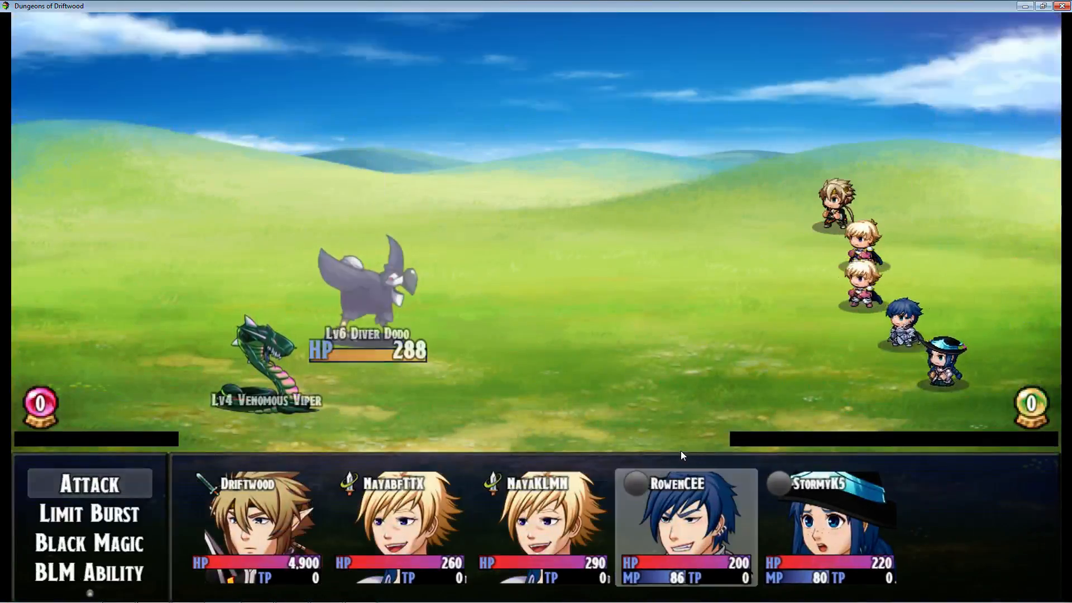
key("Return")
key("Return")
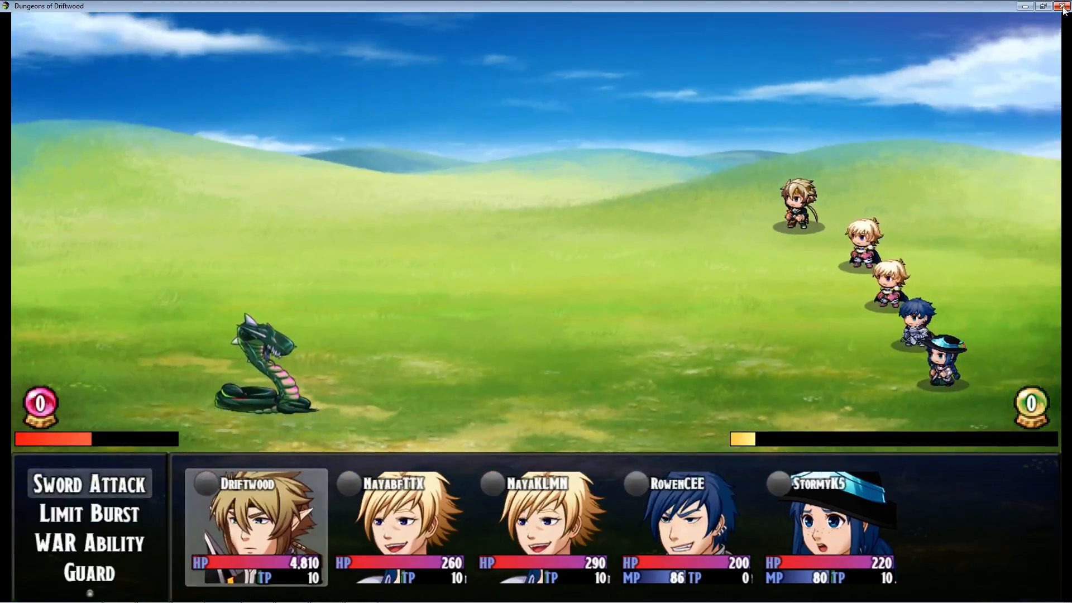
Close the playtest and open the settings of the HIME_InstanceActors plugin in RPG Maker MV's Plugin Manager.
left_click(1062, 7)
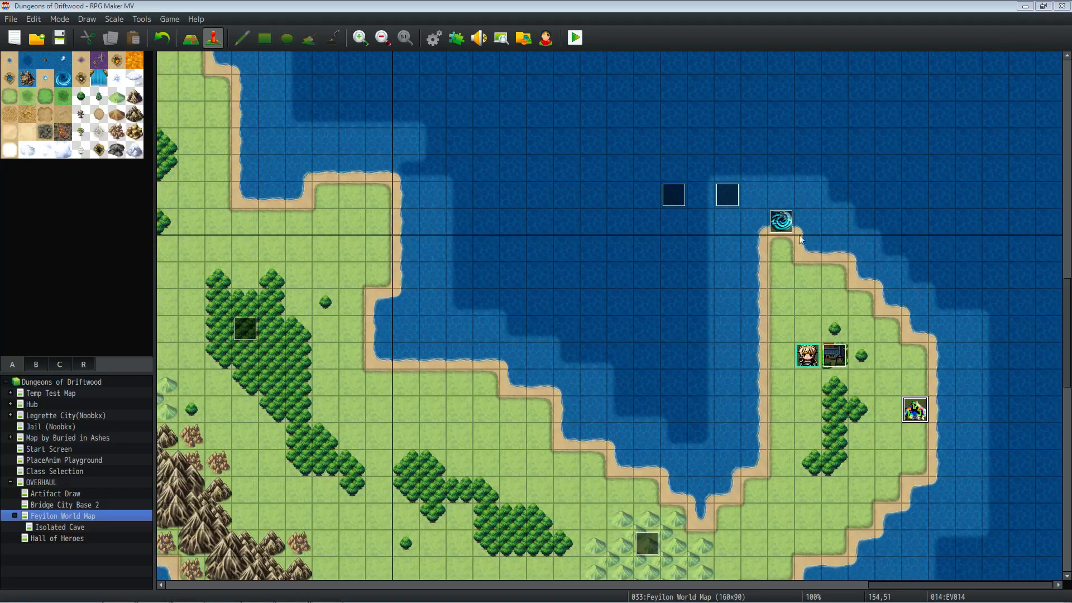
left_click(456, 39)
left_click_drag(745, 180, 745, 417)
left_click(373, 354)
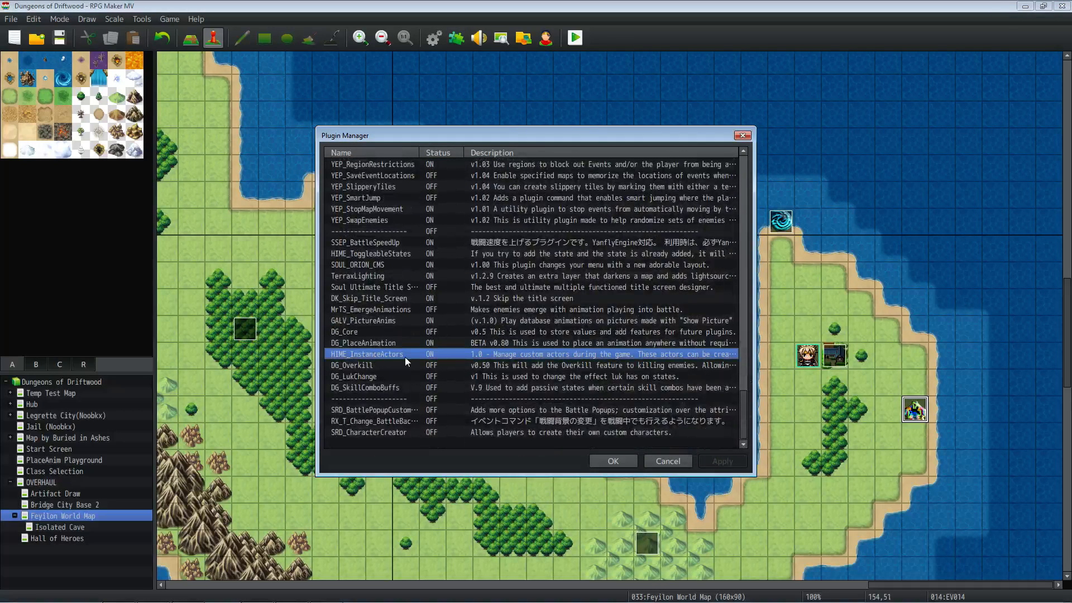
double_click(407, 356)
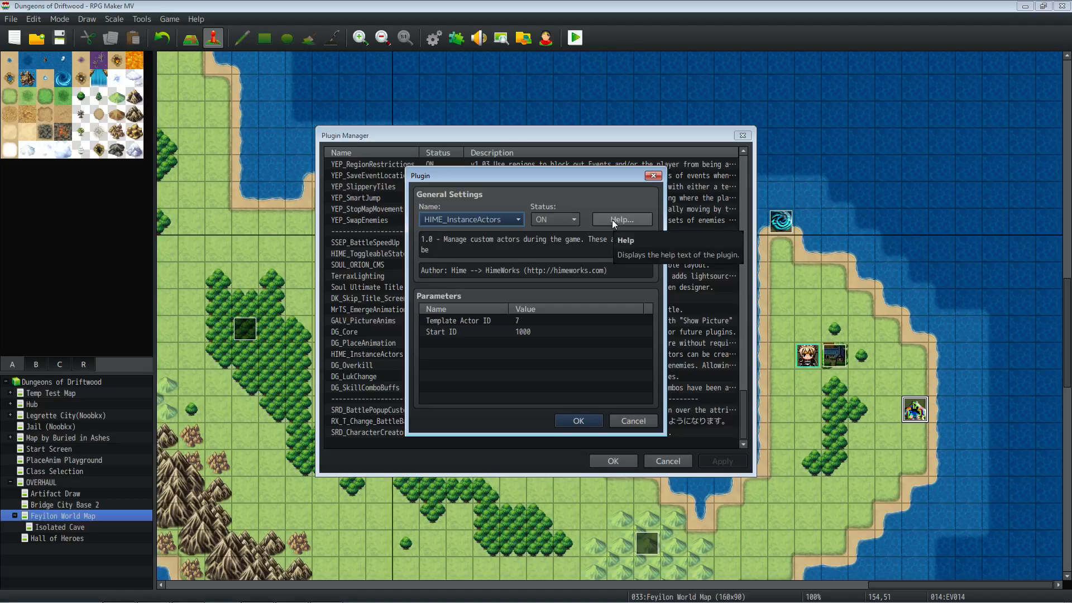
Examine the plugin's Template Actor ID and Start ID parameters, and close the Plugin Manager.
left_click(531, 325)
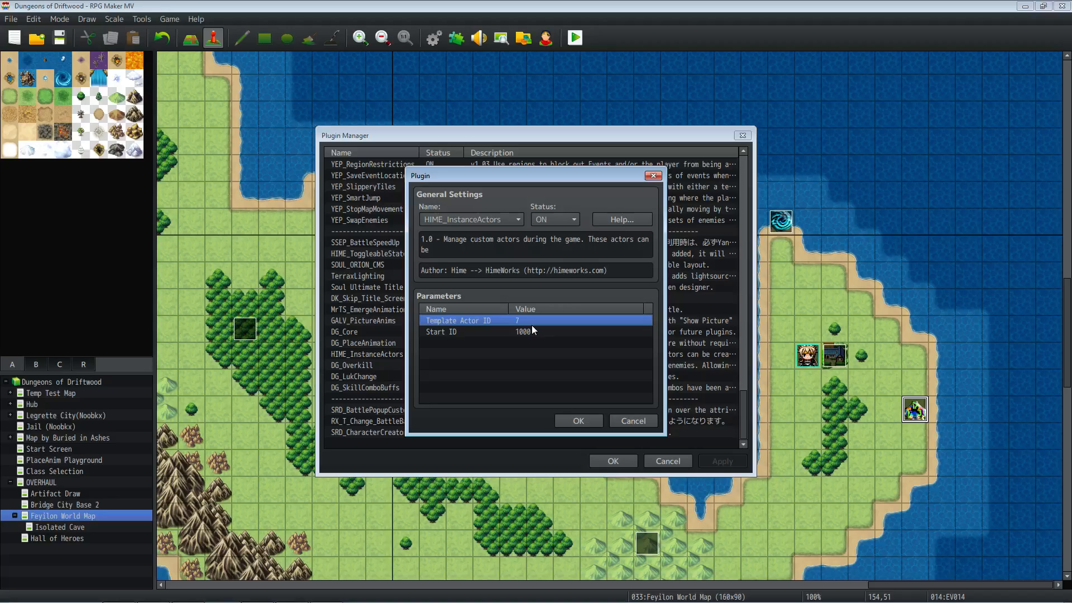
left_click(524, 331)
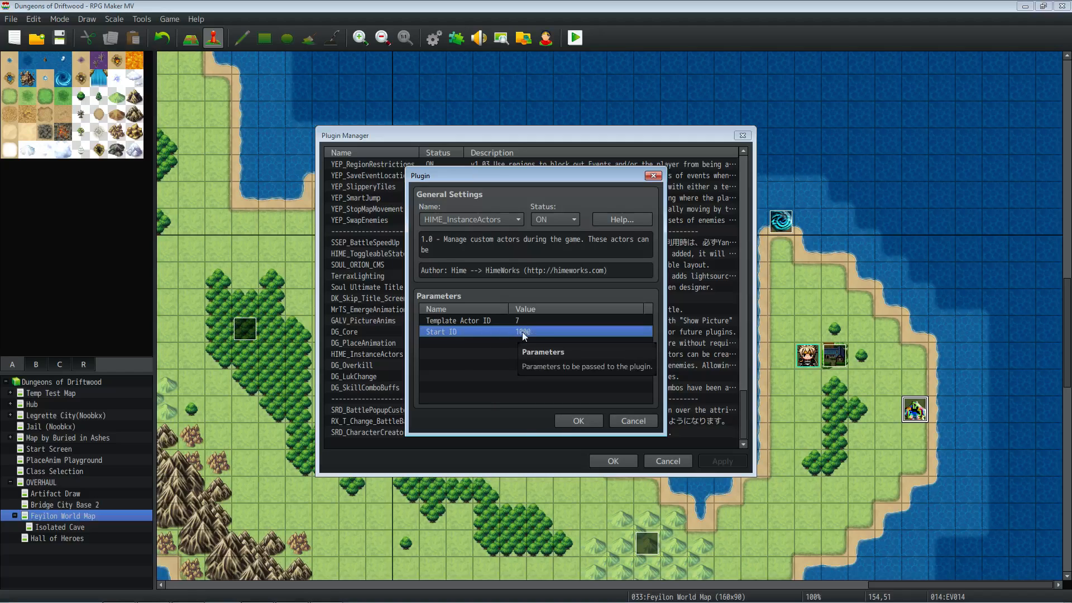
left_click(572, 421)
left_click(598, 463)
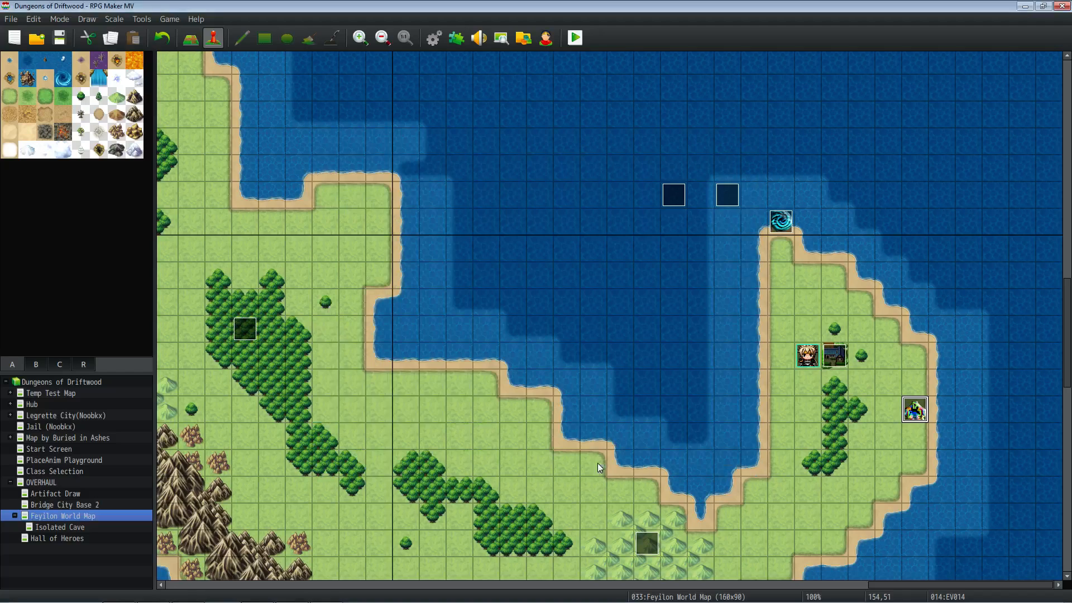
Open the Database and select actor 0011 in the Actors list.
left_click(545, 37)
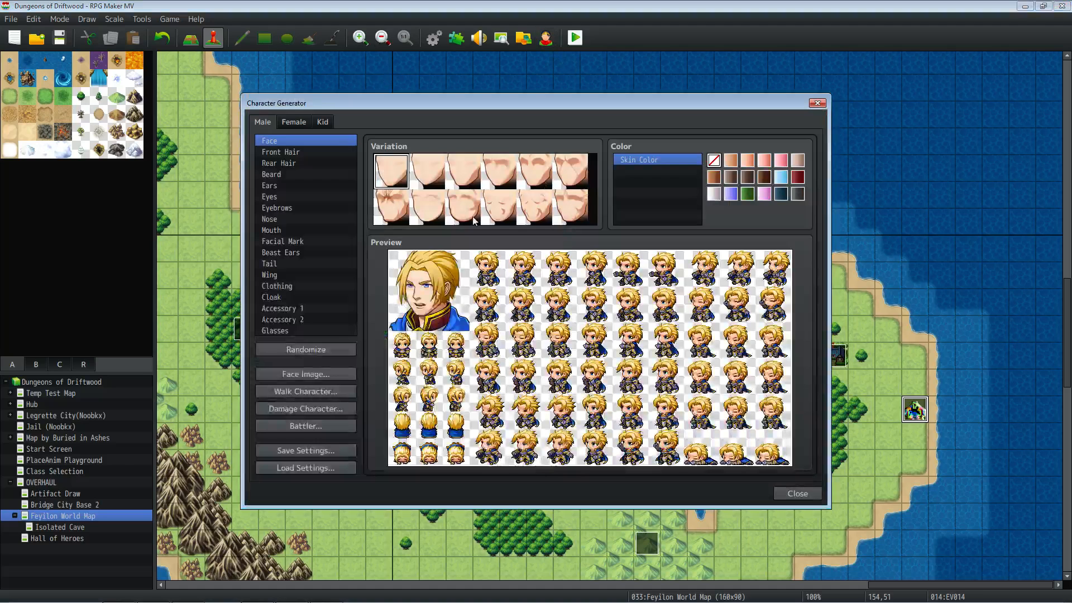
left_click(816, 104)
left_click(433, 37)
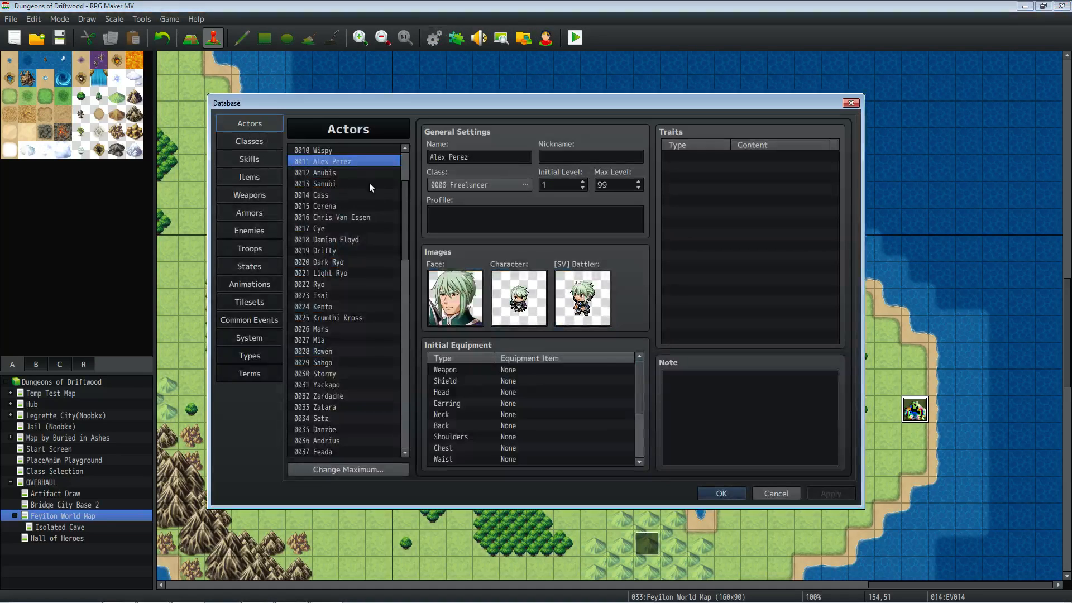
left_click(350, 149)
left_click(353, 170)
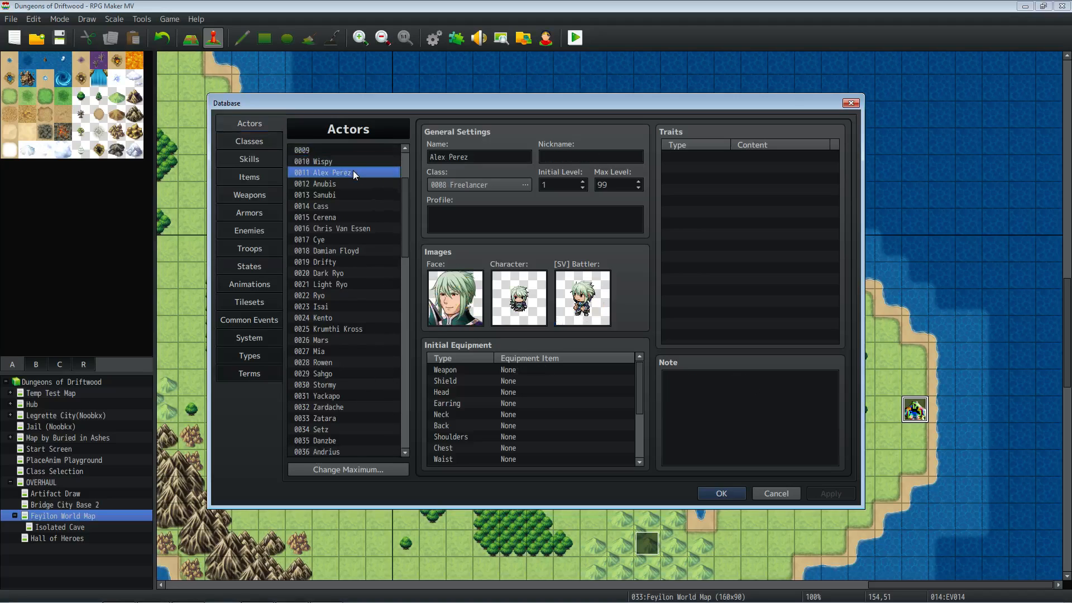
Look through the hero entries from actor 0011 to 0049, checking each one's class, face, character and battler images.
key("Down")
key("Down")
key("Down")
key("Down")
key("Down")
key("Down")
key("Down")
key("Down")
key("Down")
key("Down")
key("Down")
key("Down")
key("Down")
key("Down")
key("Down")
key("Down")
key("Down")
key("Down")
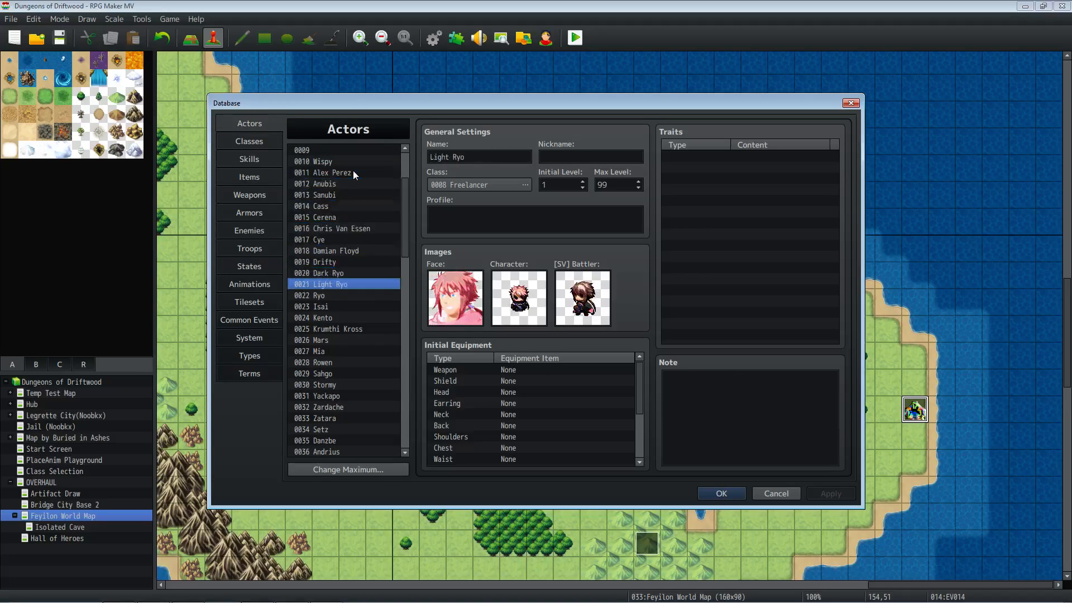
key("Down")
key("Down")
key("Down")
key("Down")
key("Down")
key("Down")
key("Down")
key("Down")
key("Down")
key("Down")
key("Down")
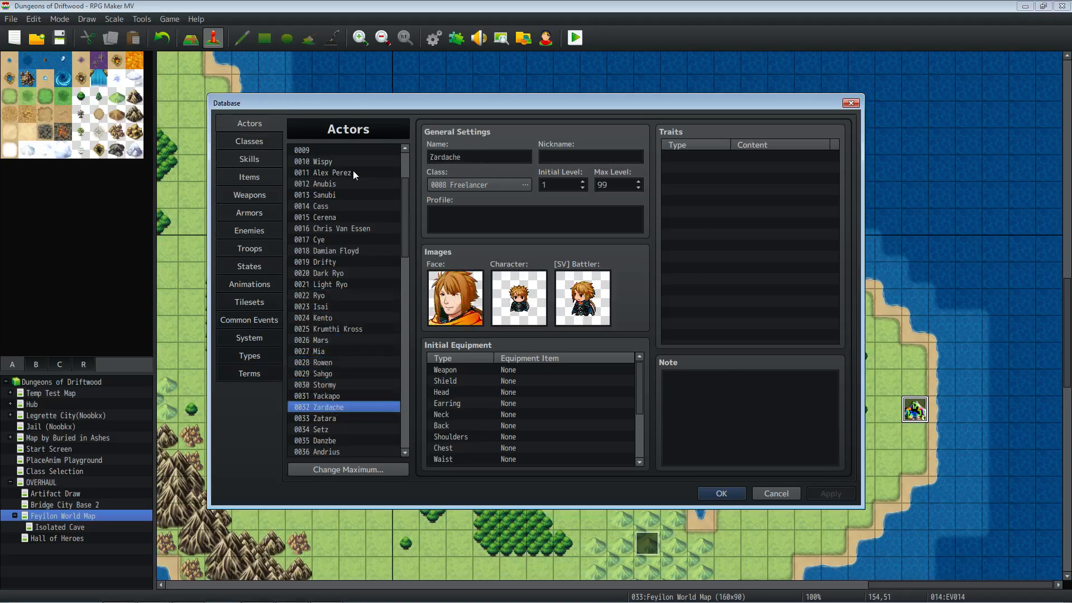
key("Down")
key("Down")
key("Down")
key("Down")
key("Down")
key("Down")
key("Down")
key("Down")
key("Down")
key("Down")
key("Down")
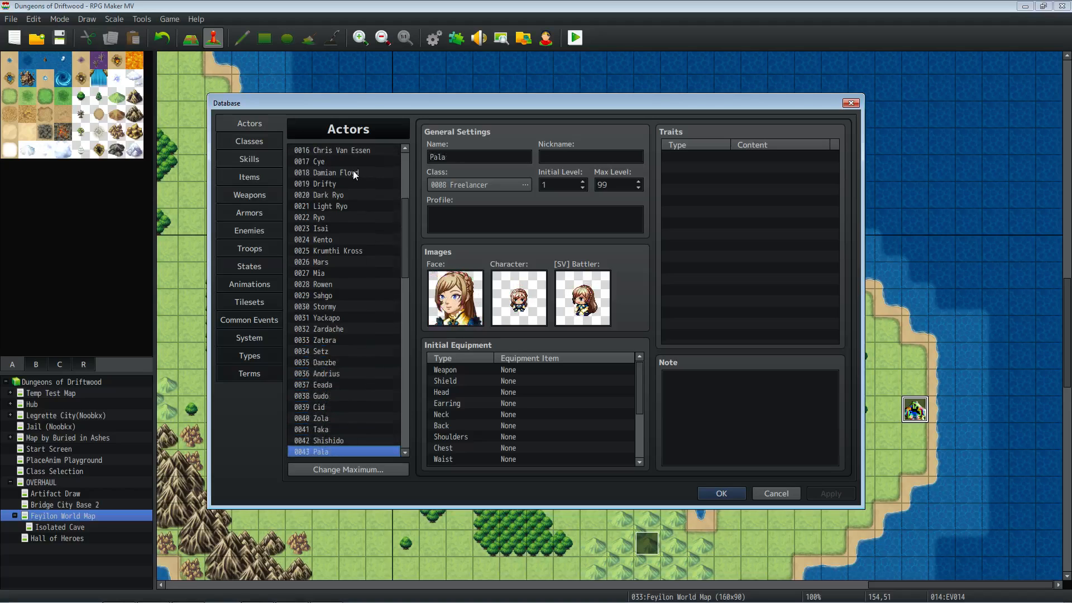
key("Up")
key("Up")
key("Up")
key("Up")
key("Up")
key("Up")
key("Up")
key("Up")
key("Up")
key("Up")
key("Up")
key("Up")
key("Up")
key("Up")
key("Up")
key("Up")
key("Up")
key("Up")
key("Up")
key("Up")
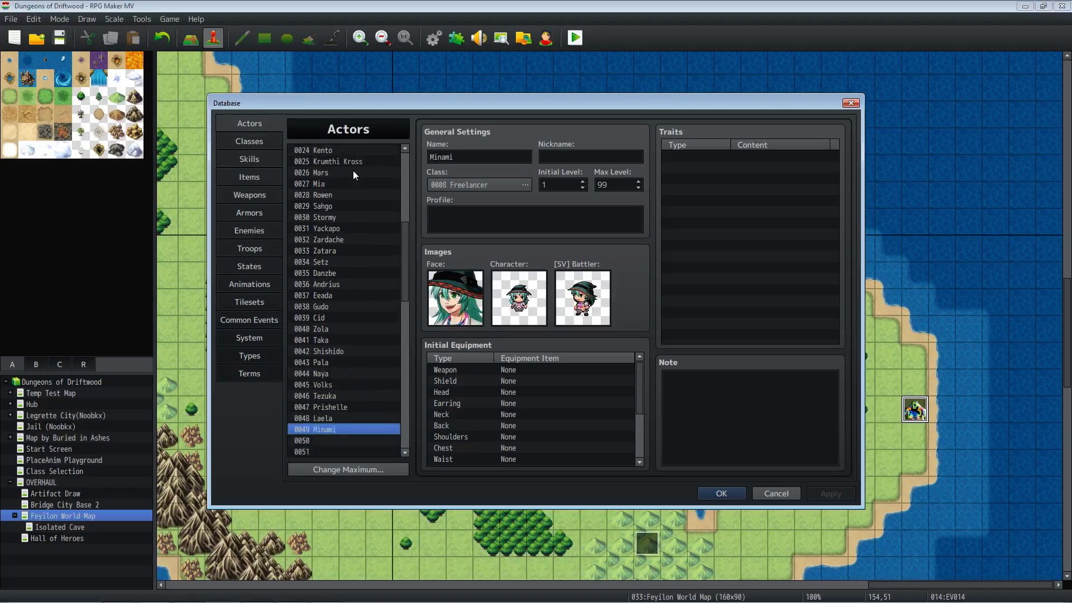
Look back through the hero entries in the Actors list from 0049 up to 0011, checking their class and images.
key("Up")
key("Up")
key("Up")
key("Up")
key("Up")
key("Up")
key("Up")
key("Up")
key("Up")
key("Up")
key("Up")
key("Up")
key("Up")
key("Up")
key("Up")
key("Up")
key("Up")
key("Up")
key("Up")
key("Up")
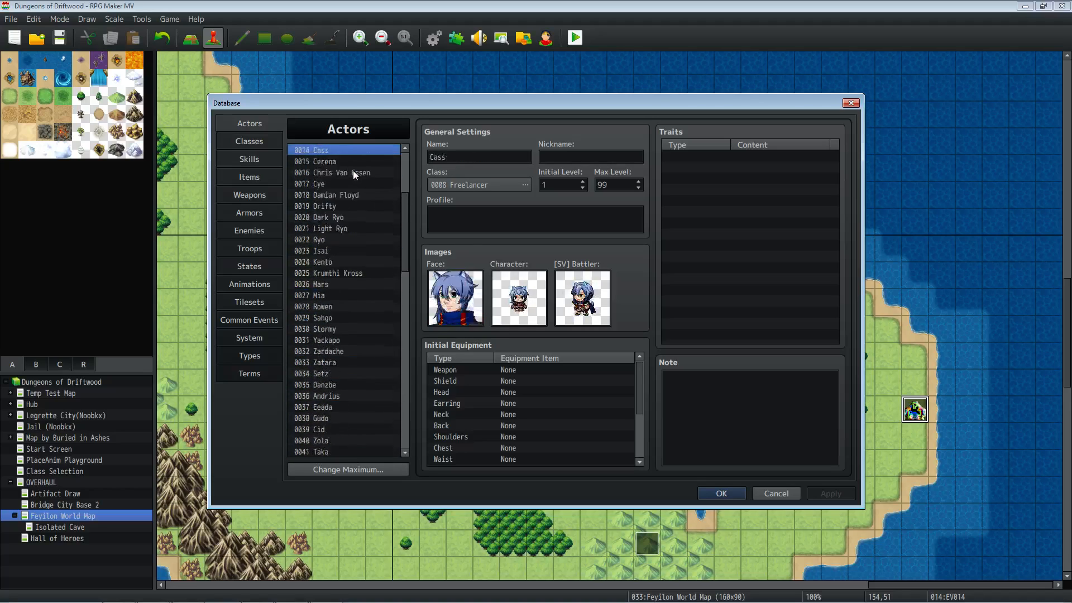
key("Down")
key("Down")
key("Down")
key("Down")
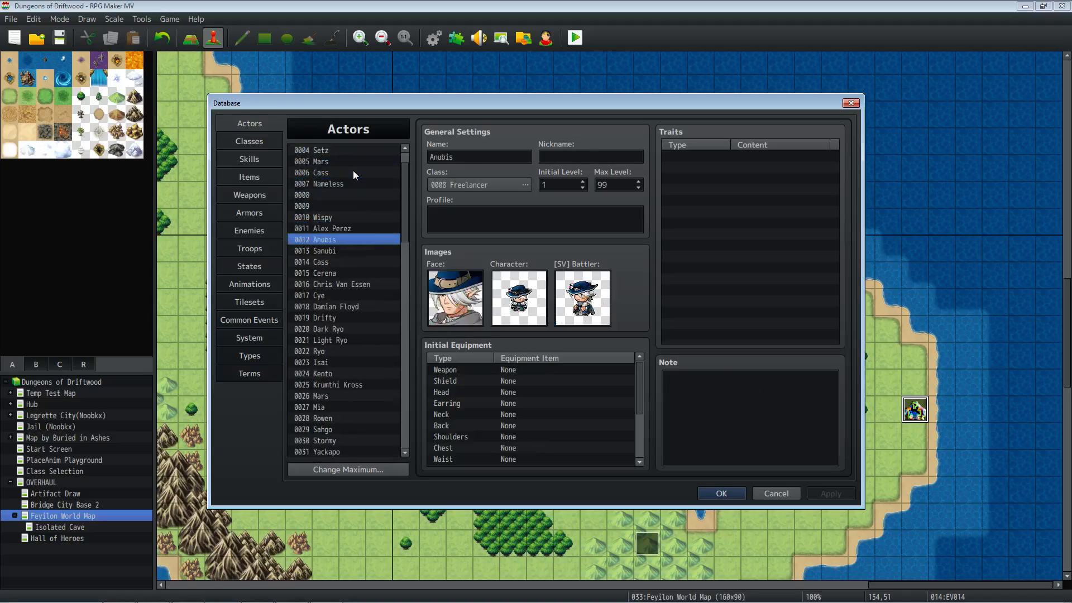
key("Up")
key("Up")
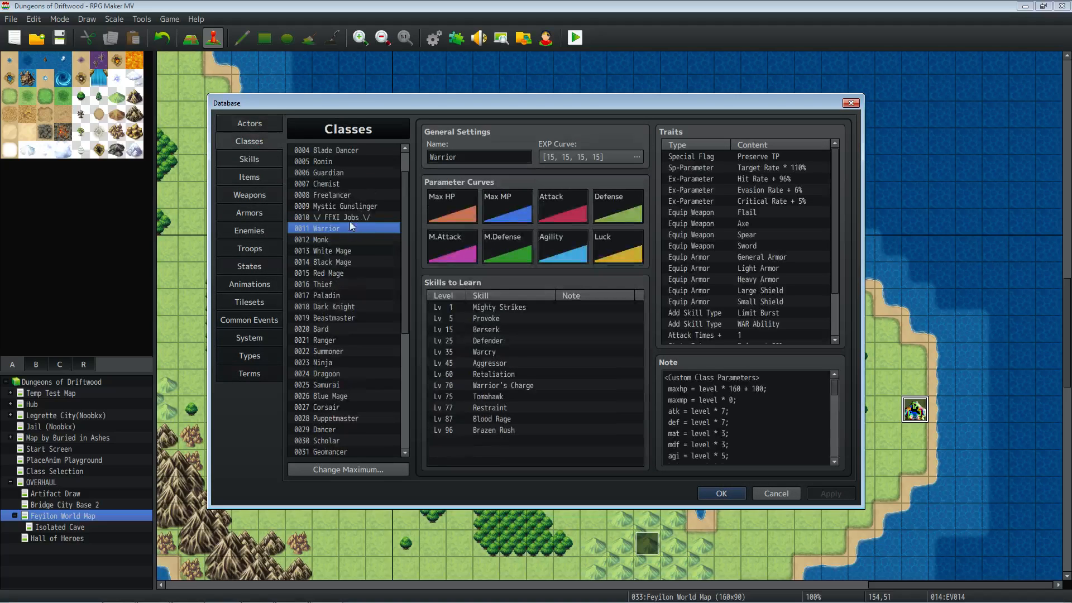
Select class 0008 Freelancer in the Database's Classes list and examine its traits and skills to learn.
scroll(350, 229, "up", 1)
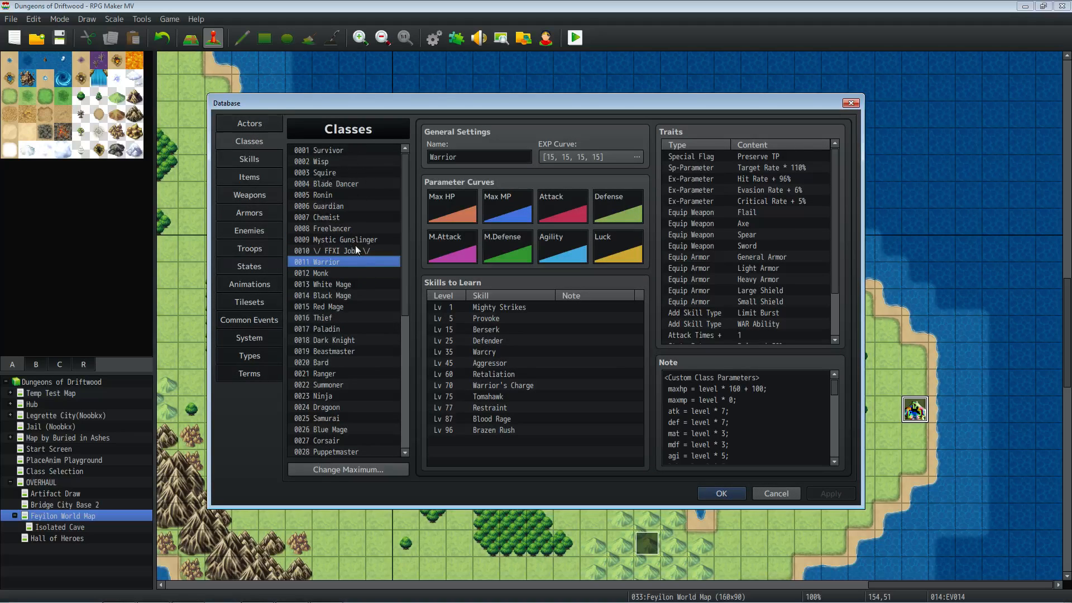
left_click(354, 228)
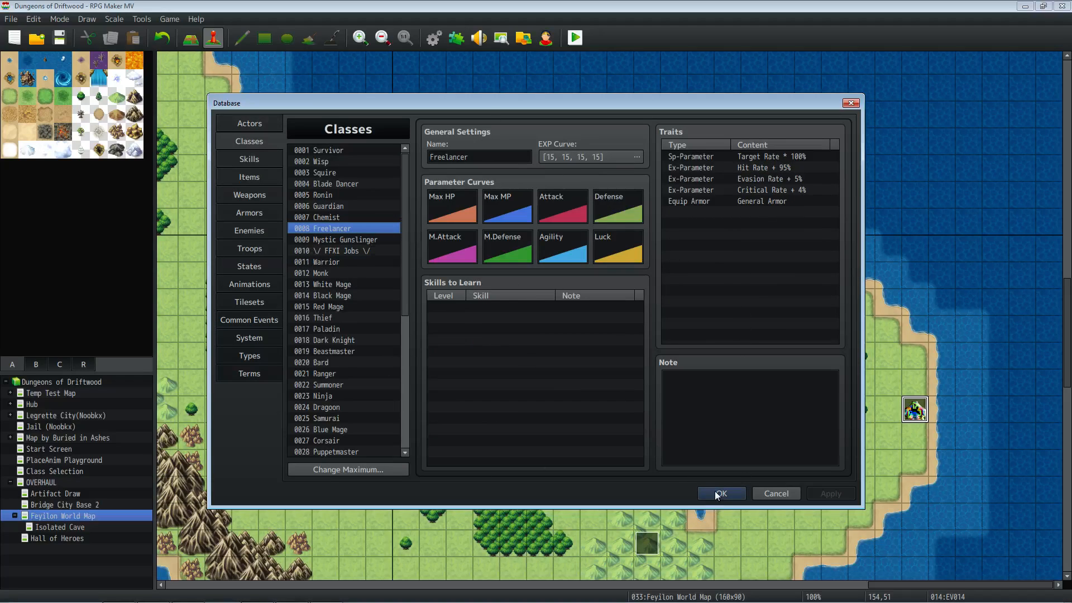
Return to the Actors list, look through the empty entries down to 0100, and close the Database.
left_click(249, 123)
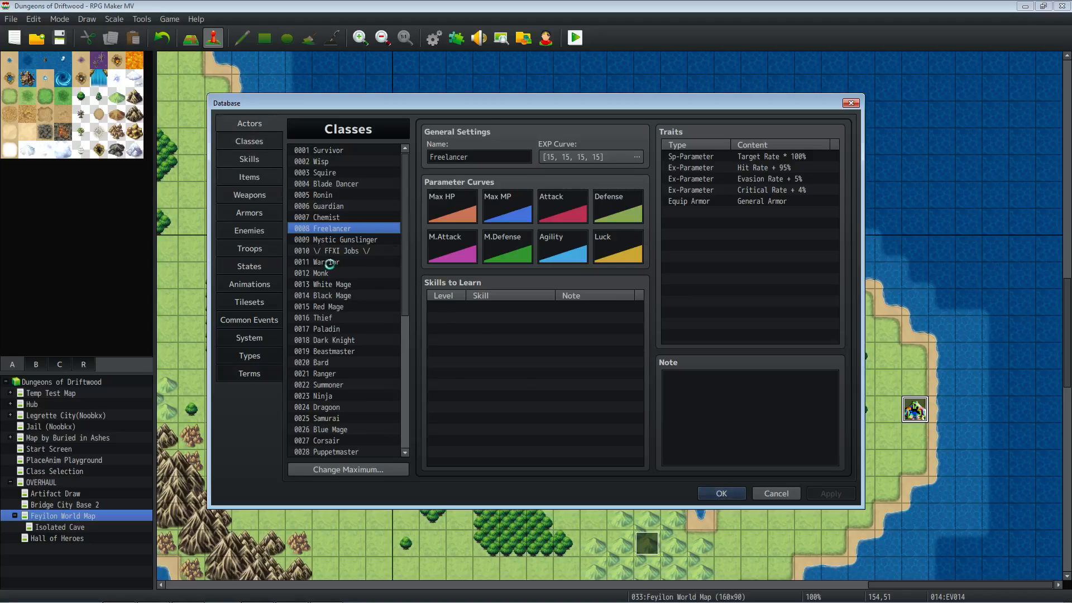
scroll(358, 259, "down", 10)
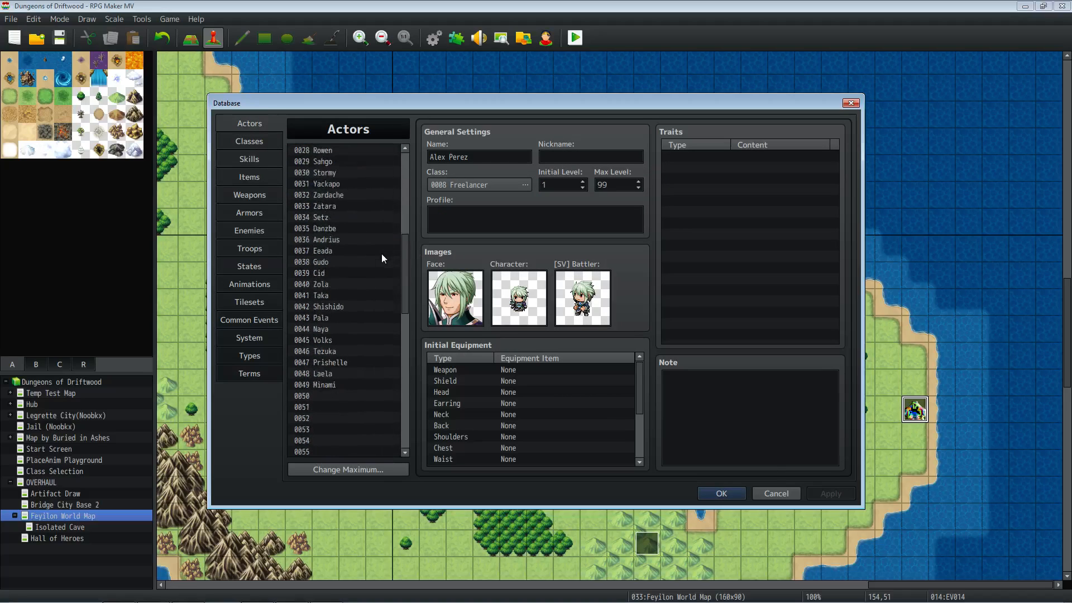
left_click_drag(407, 331, 397, 449)
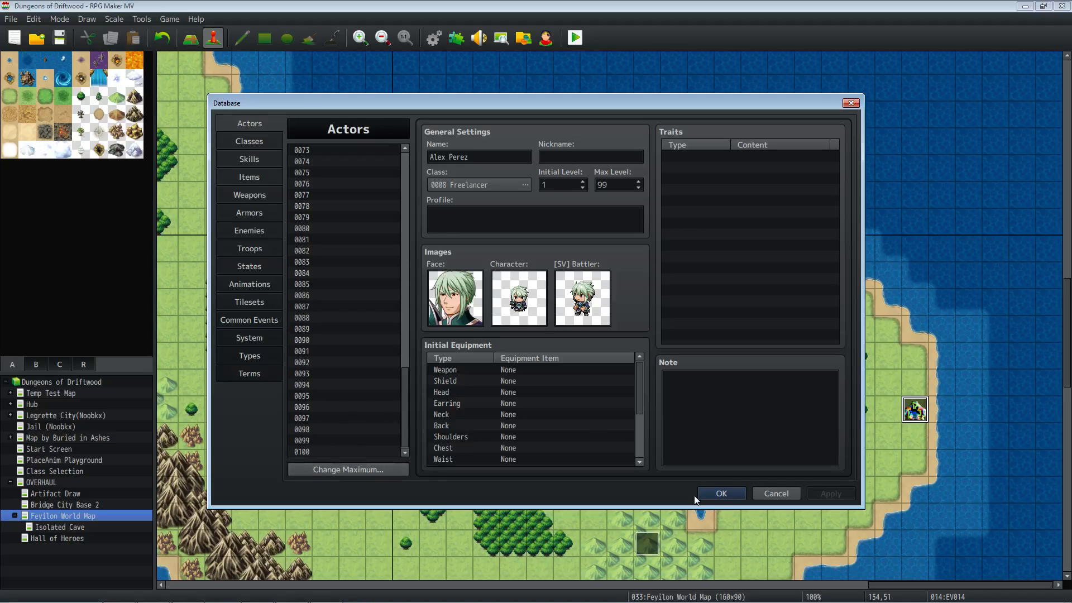
left_click(711, 491)
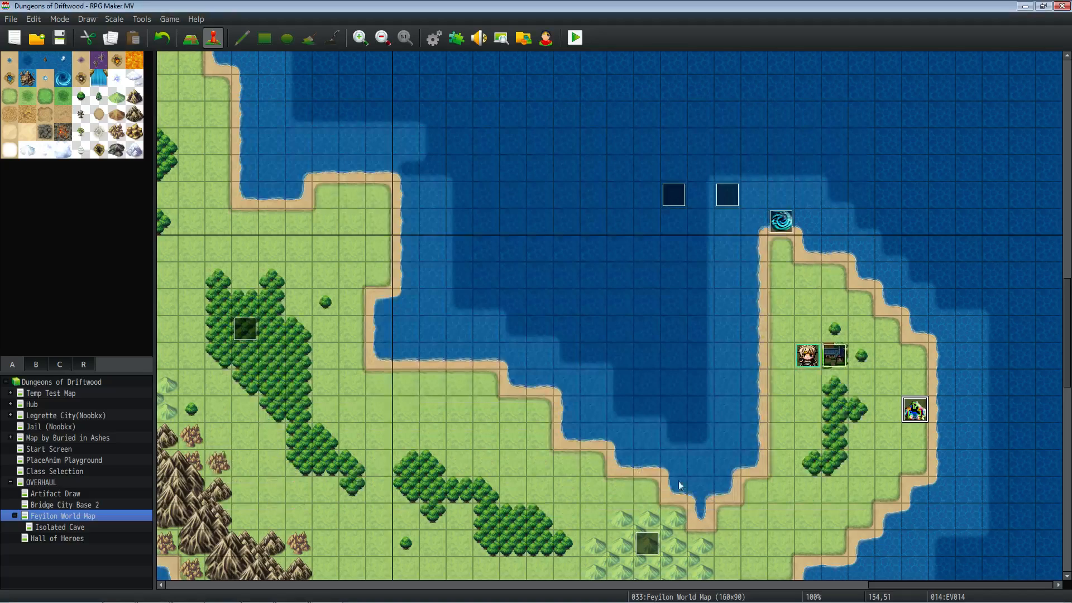
Open the Initializing... event on the Feyilon World Map, check its #0092 Instanced Actor# variable command, and close the event.
double_click(727, 194)
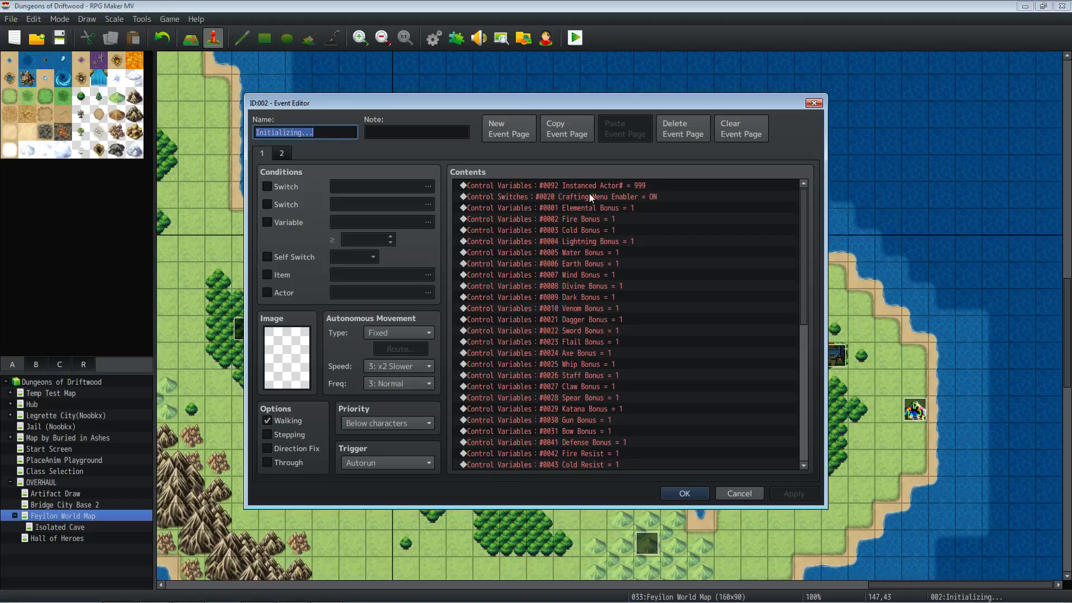
left_click(616, 186)
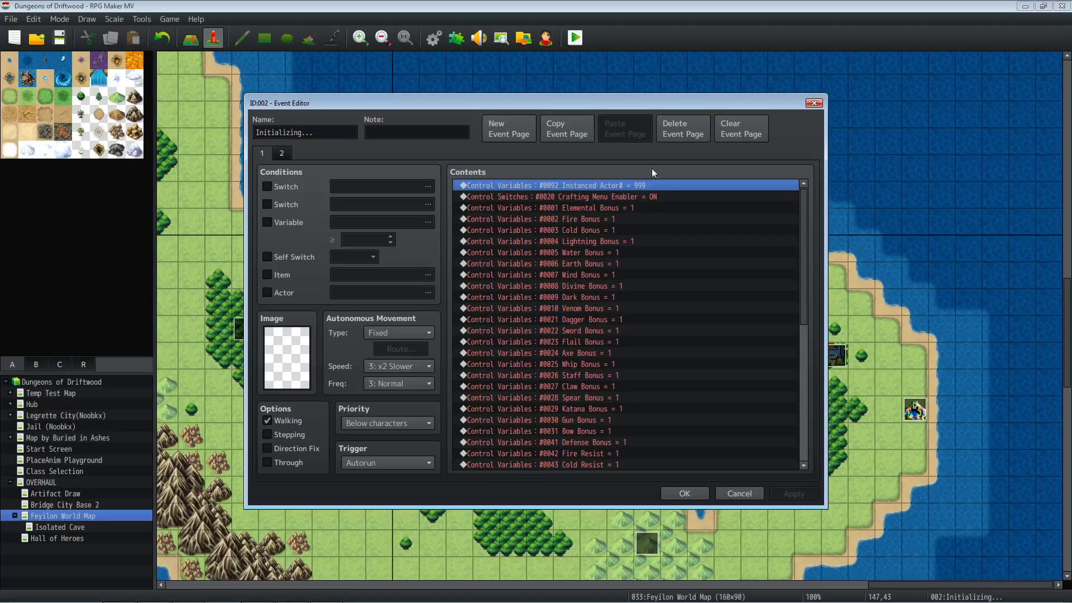
left_click(684, 493)
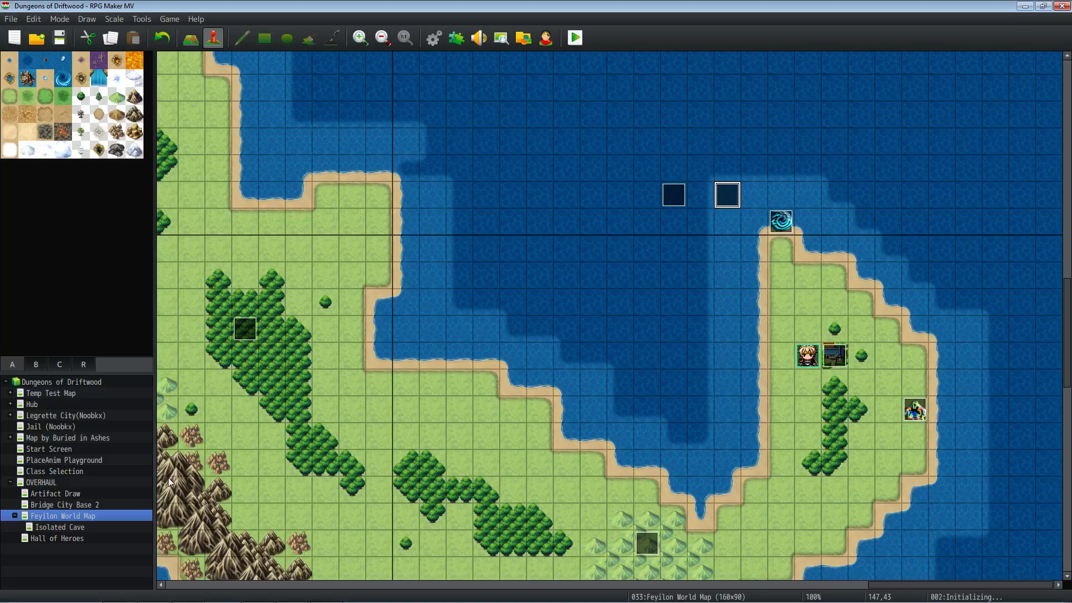
Switch to the Hall of Heroes map and open the Creator Controller event above the door for editing.
left_click(59, 538)
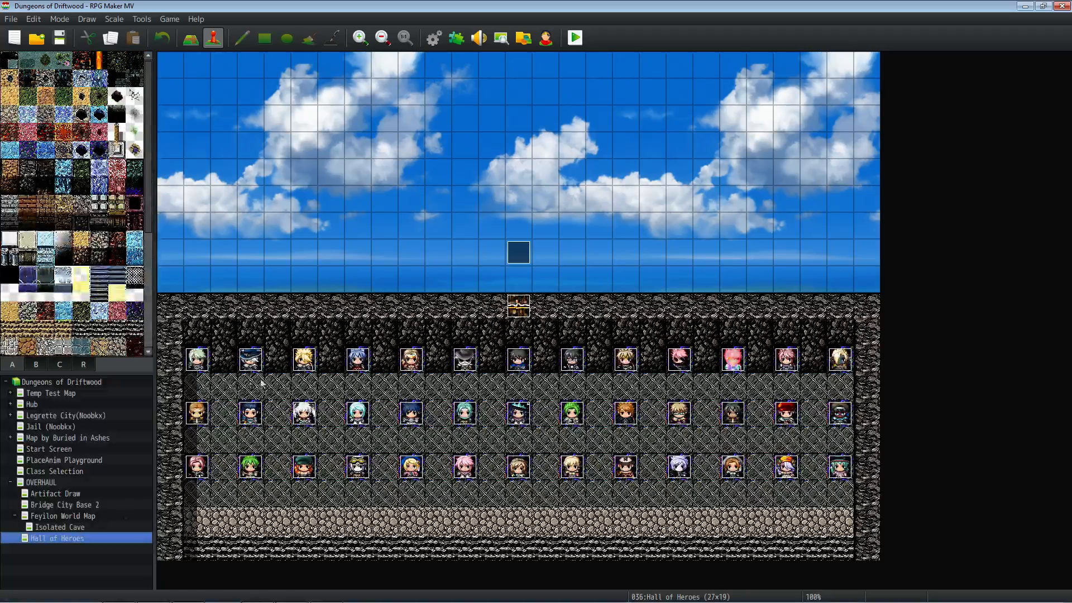
left_click(199, 360)
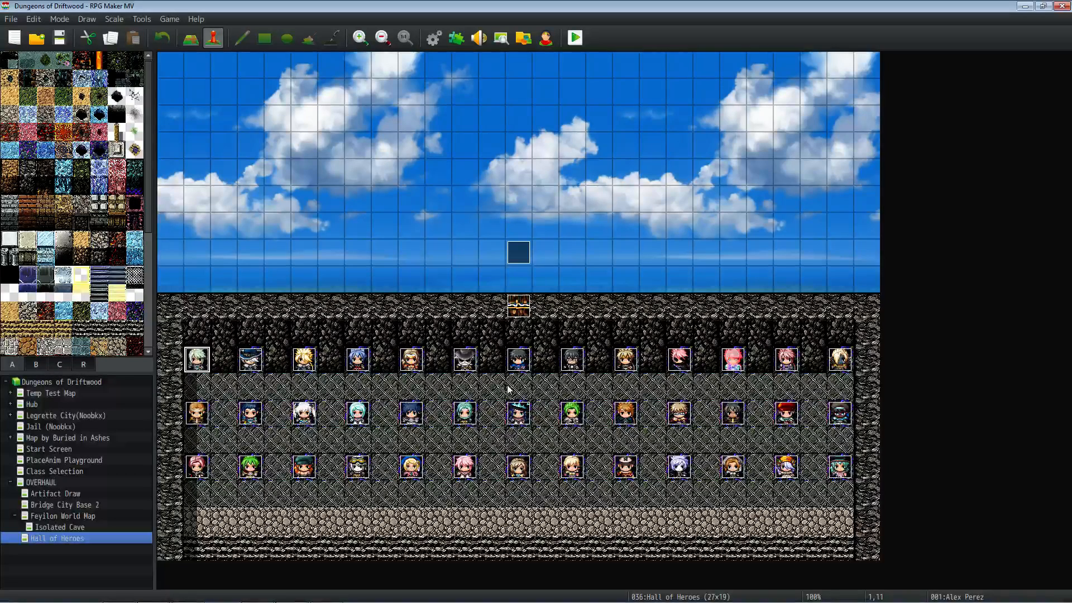
right_click(519, 249)
left_click(537, 247)
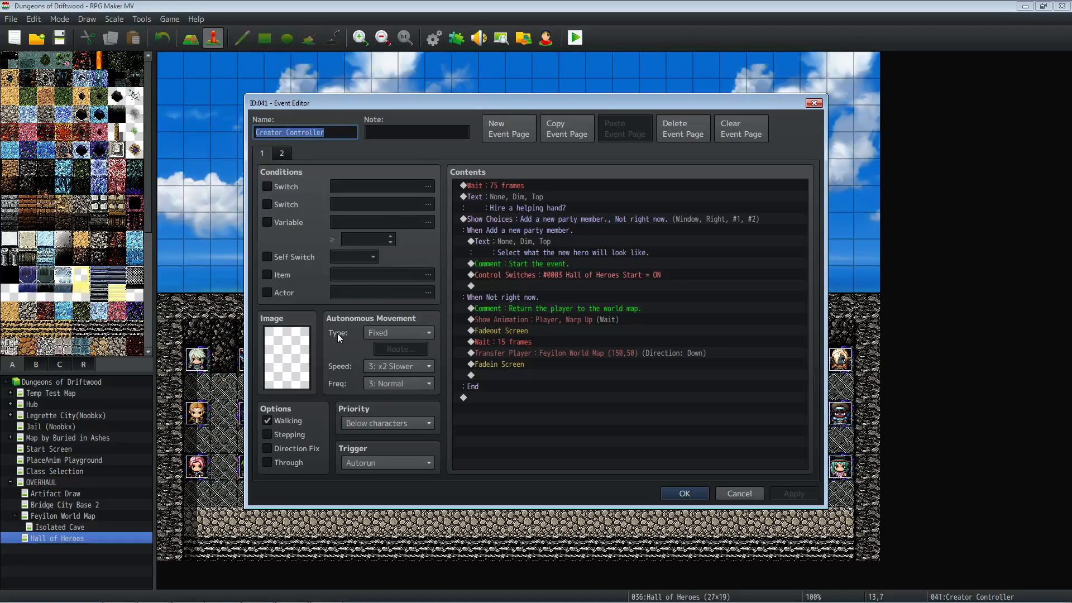
Examine the opening Wait, Text and Show Choices commands on page 1 of the Creator Controller event.
left_click(494, 186)
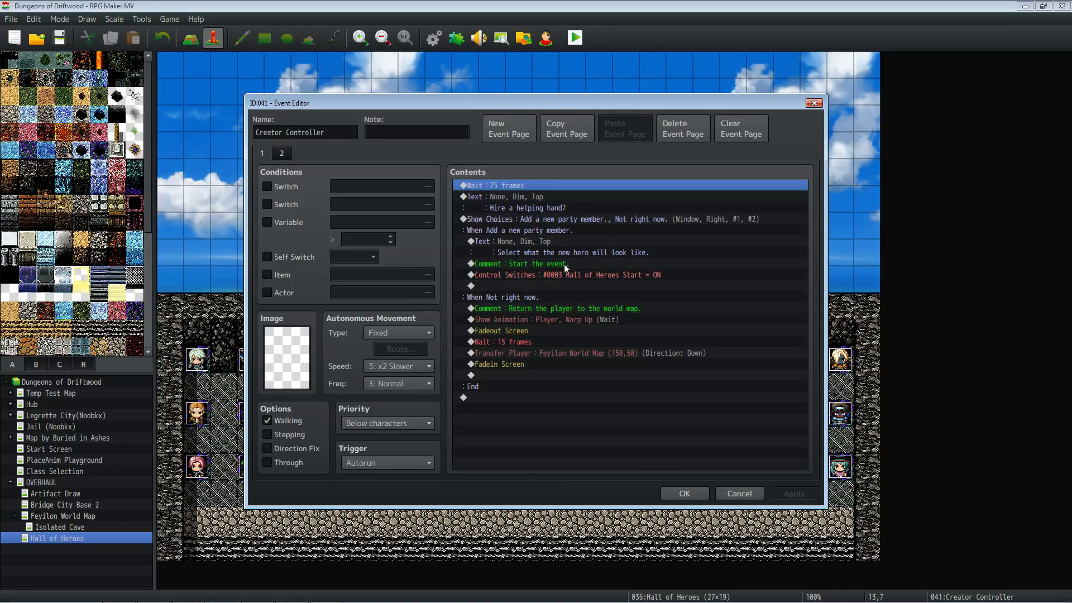
left_click(544, 199)
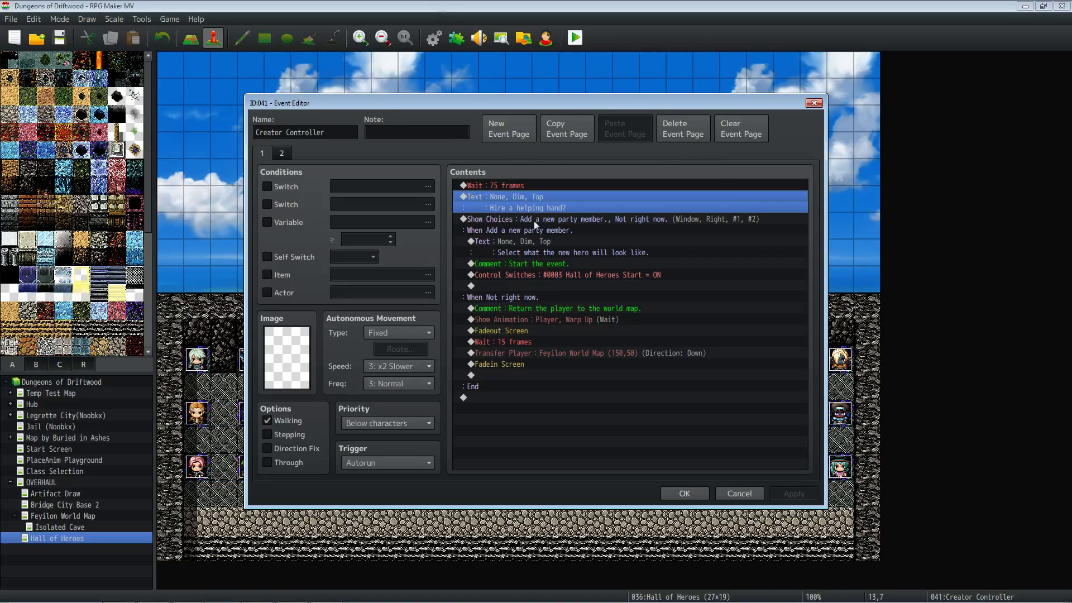
left_click(554, 219)
left_click(555, 198)
Insert a conditional branch before the first Wait command, checking that the party has Goblin Sharpshooter Essence, with an Else branch.
left_click(540, 186)
right_click(542, 186)
left_click(553, 194)
left_click(573, 363)
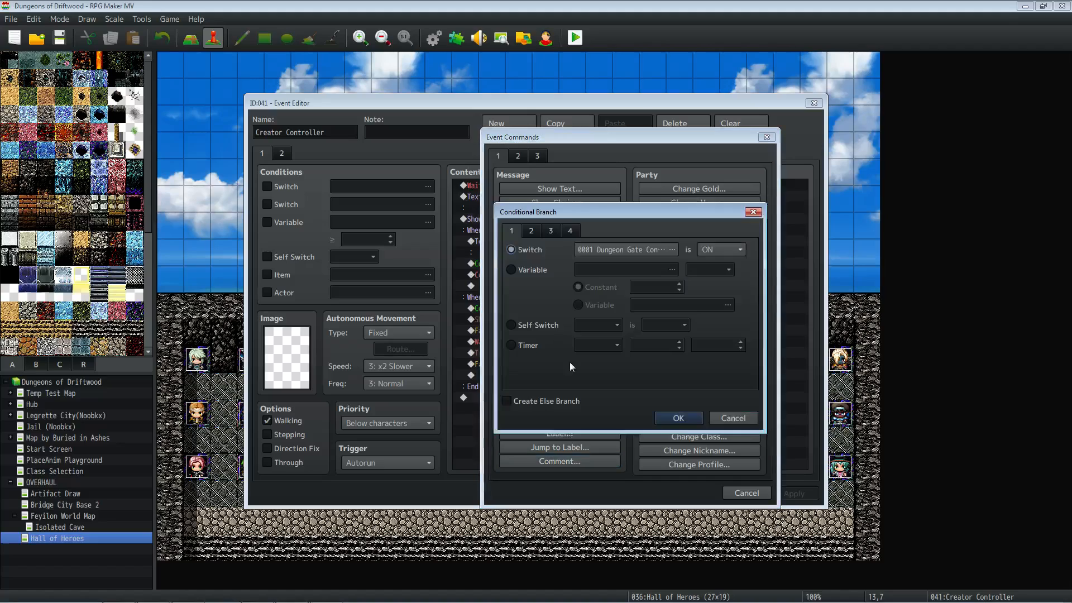
left_click(550, 230)
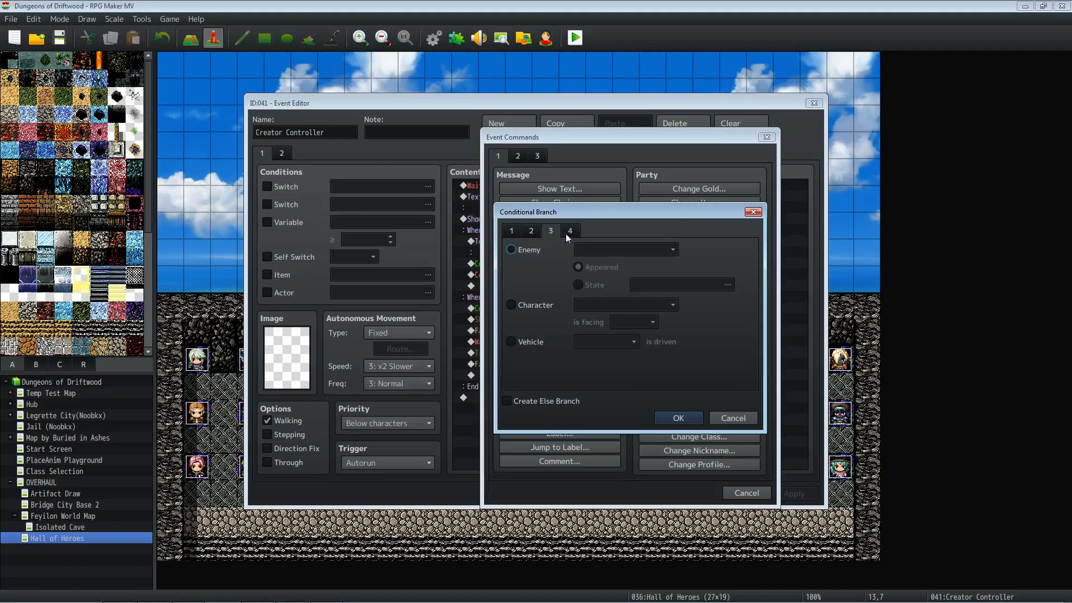
left_click(570, 230)
left_click(545, 269)
left_click(626, 266)
left_click(672, 375)
left_click(665, 353)
left_click(661, 364)
left_click(662, 353)
left_click(664, 445)
left_click(561, 404)
left_click(664, 416)
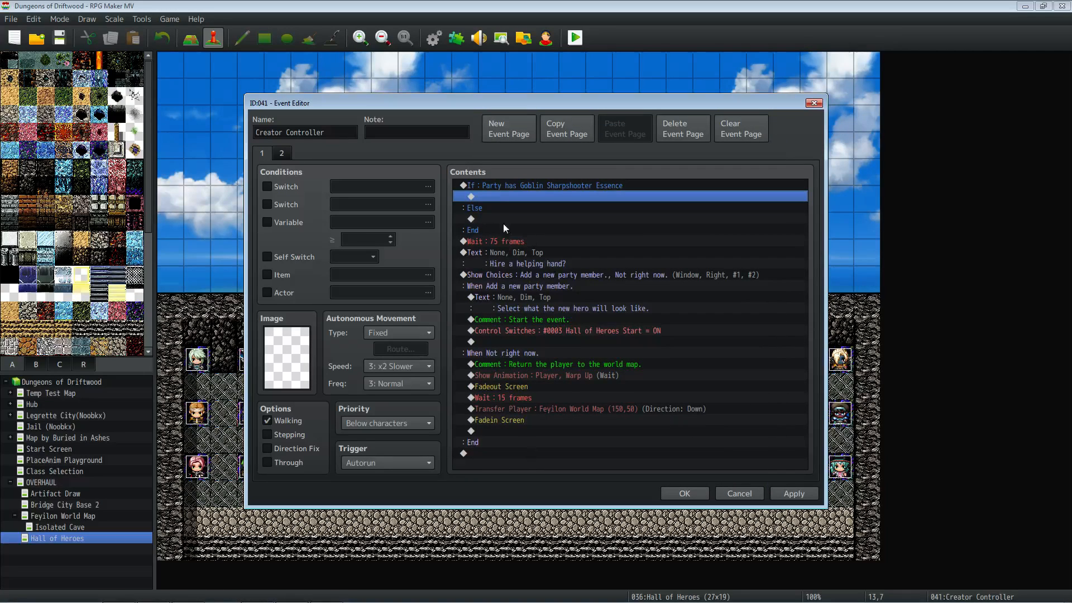
View the Change Items command for the branch without adding it, and delete the whole Goblin Sharpshooter Essence conditional branch.
right_click(494, 194)
left_click(513, 200)
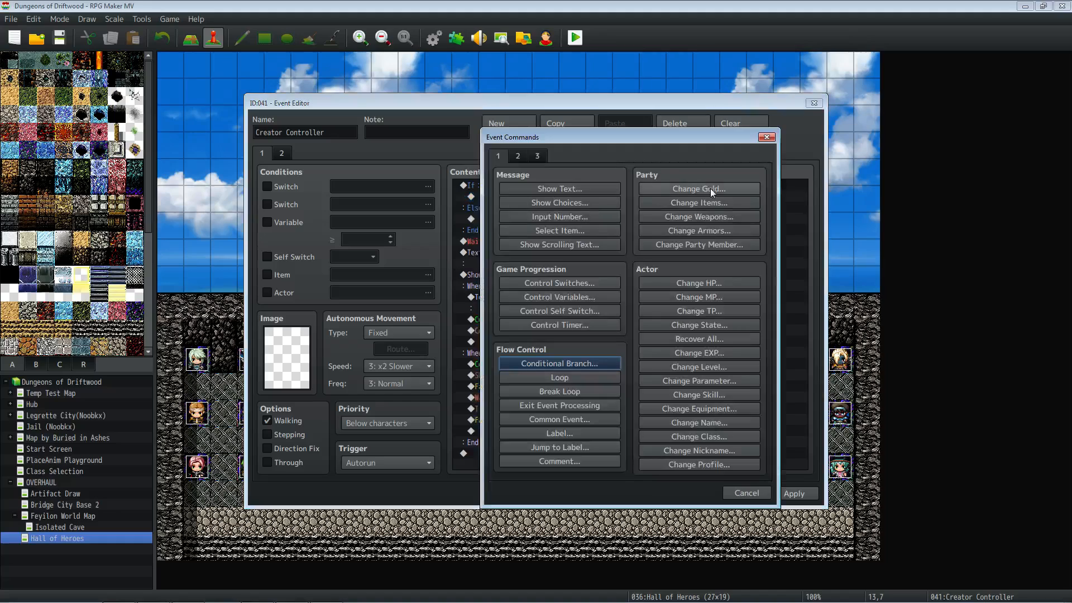
left_click(713, 203)
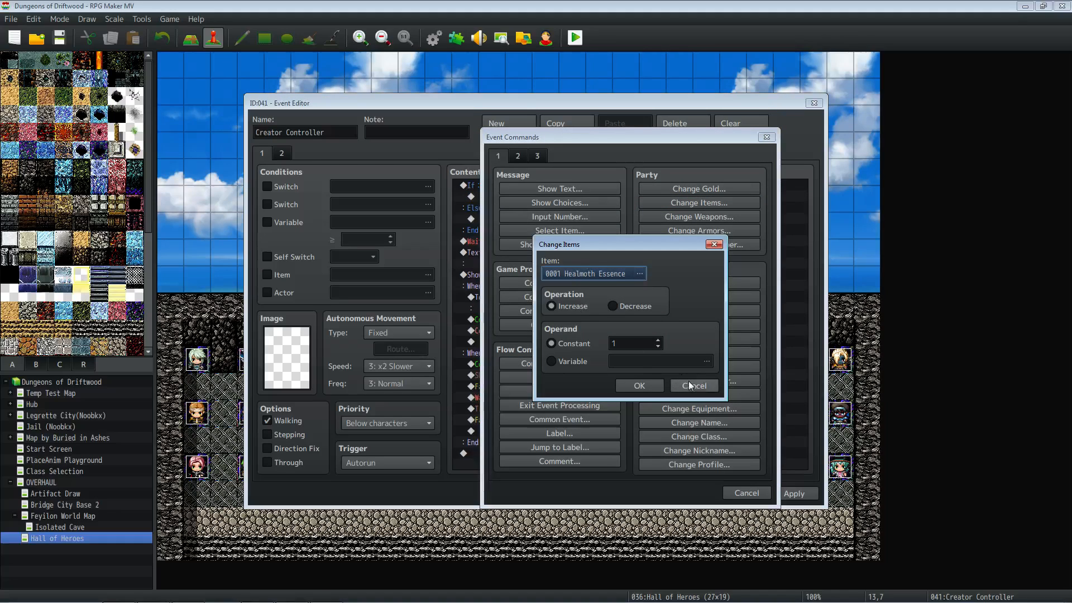
left_click(709, 385)
left_click(746, 493)
left_click(515, 184)
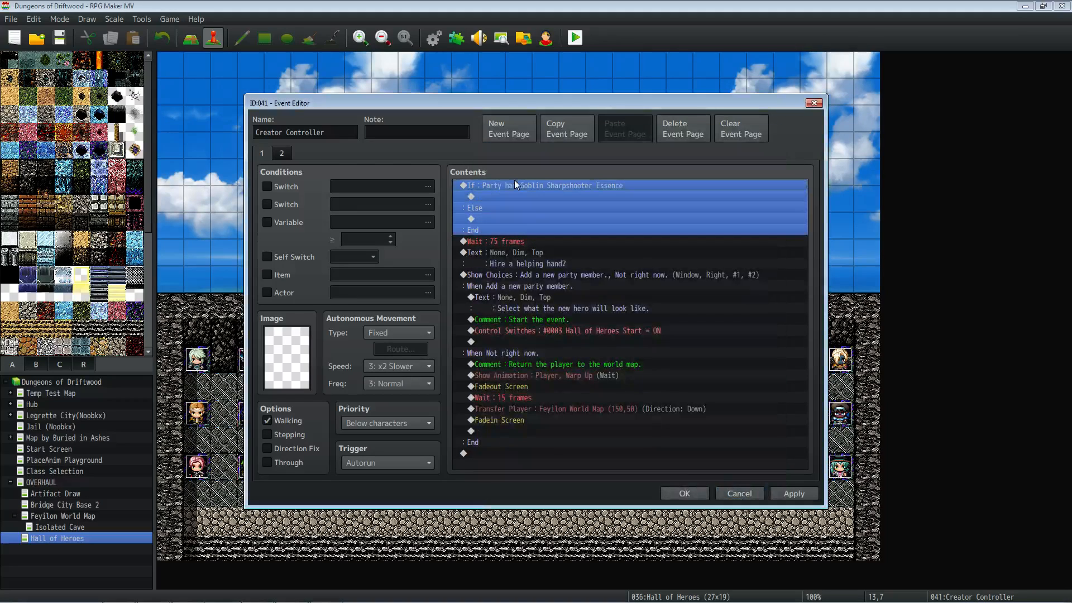
key("Delete")
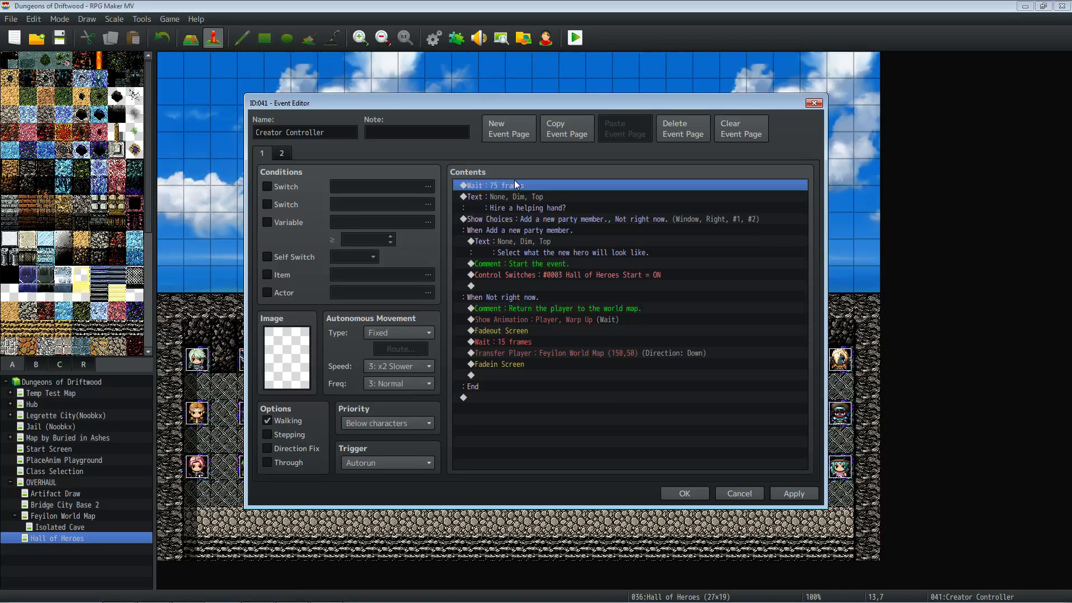
Examine the Show Choices block and its "Not right now" branch, from the return comment through the Transfer Player command.
left_click(530, 220)
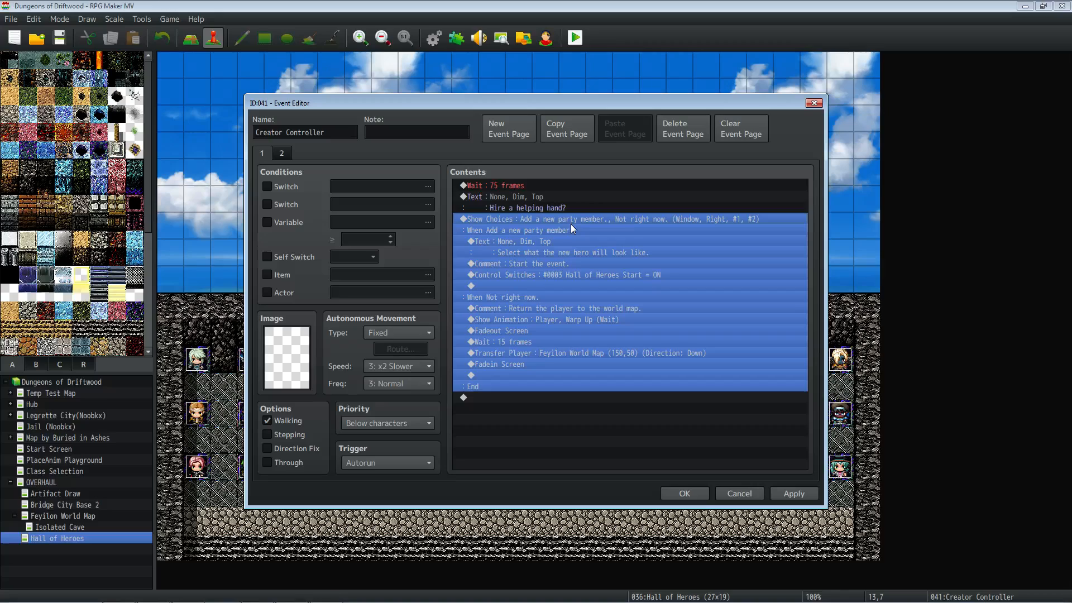
left_click(558, 308)
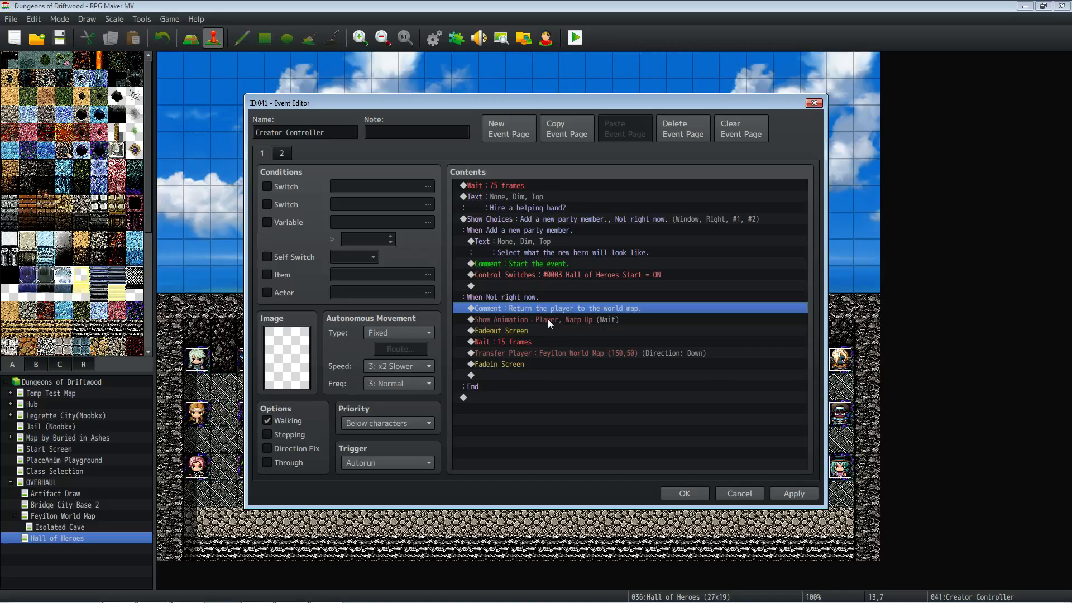
left_click(547, 319)
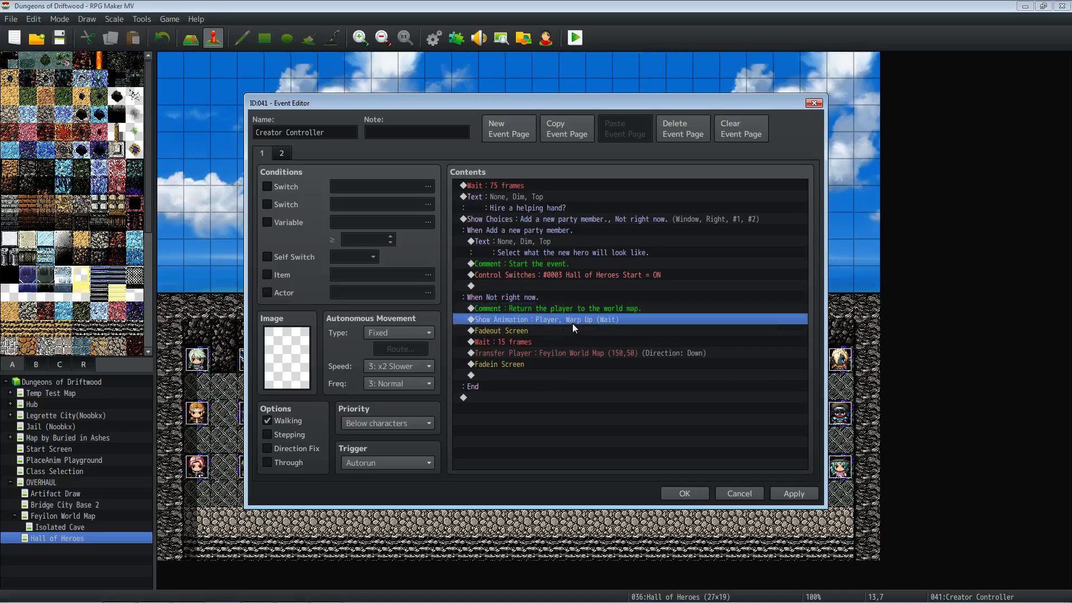
left_click(531, 334)
left_click(534, 350)
left_click(551, 338)
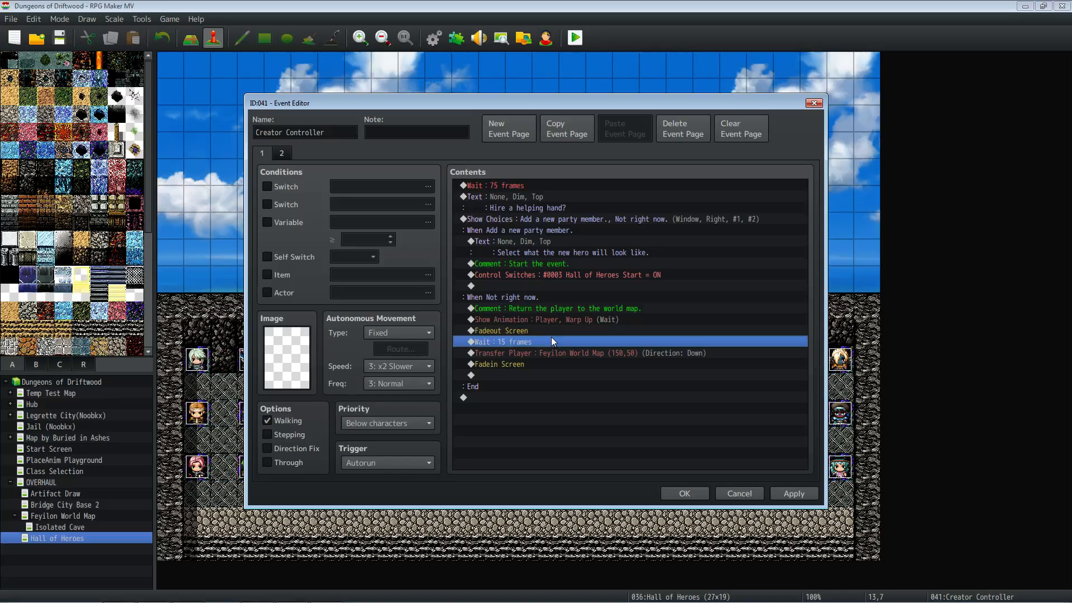
left_click(518, 311)
left_click(522, 340)
left_click(527, 354)
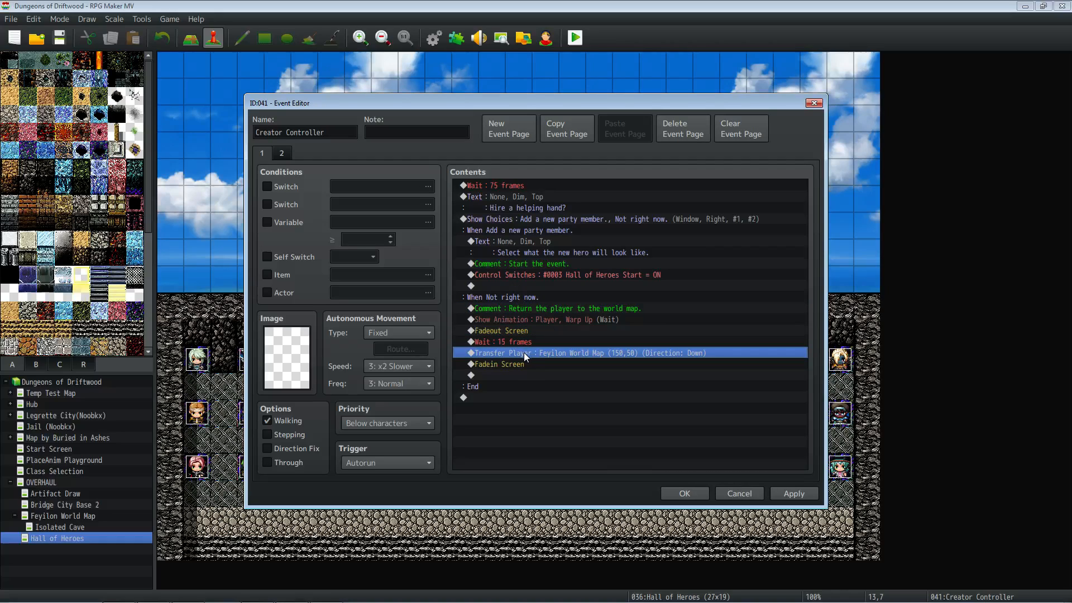
Examine the "Add a new party member" branch with its Hall of Heroes Start switch, and check event page 2's condition and trigger.
left_click(517, 272)
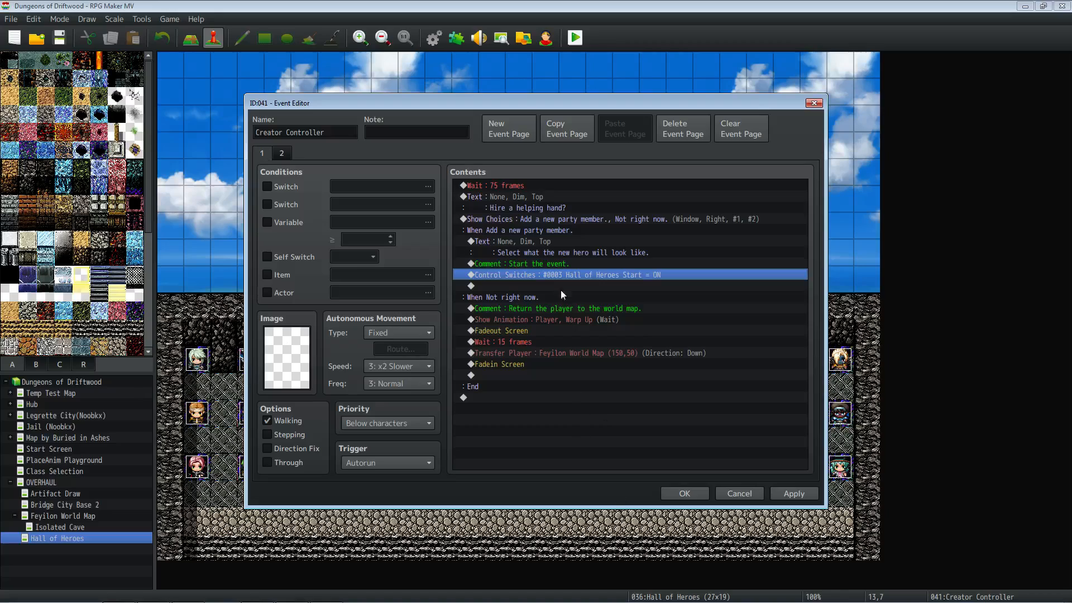
left_click(537, 263)
left_click(507, 232)
left_click(510, 251)
left_click(548, 265)
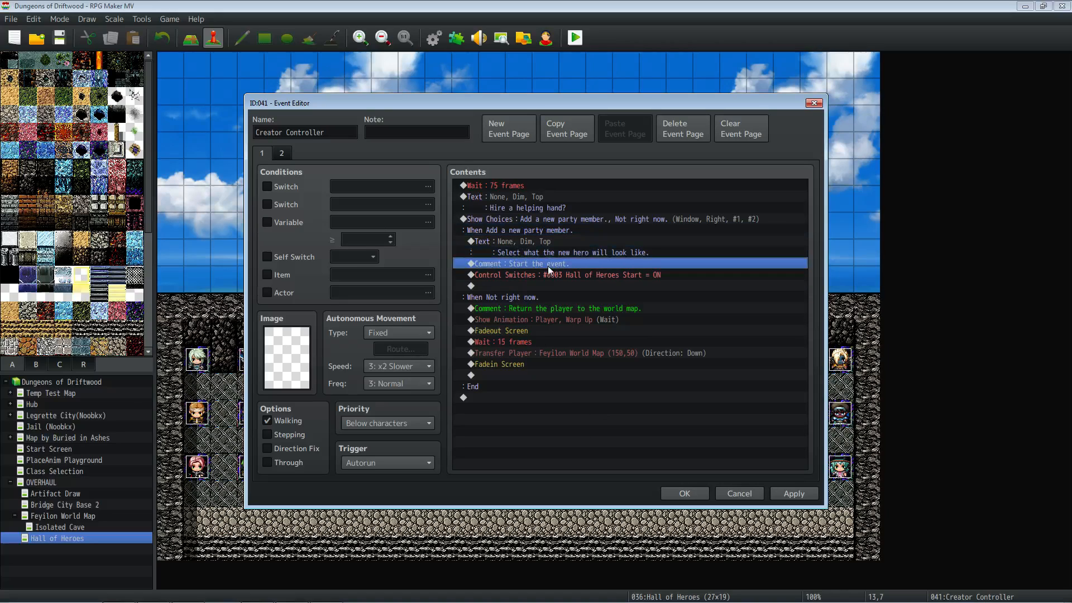
left_click(538, 250)
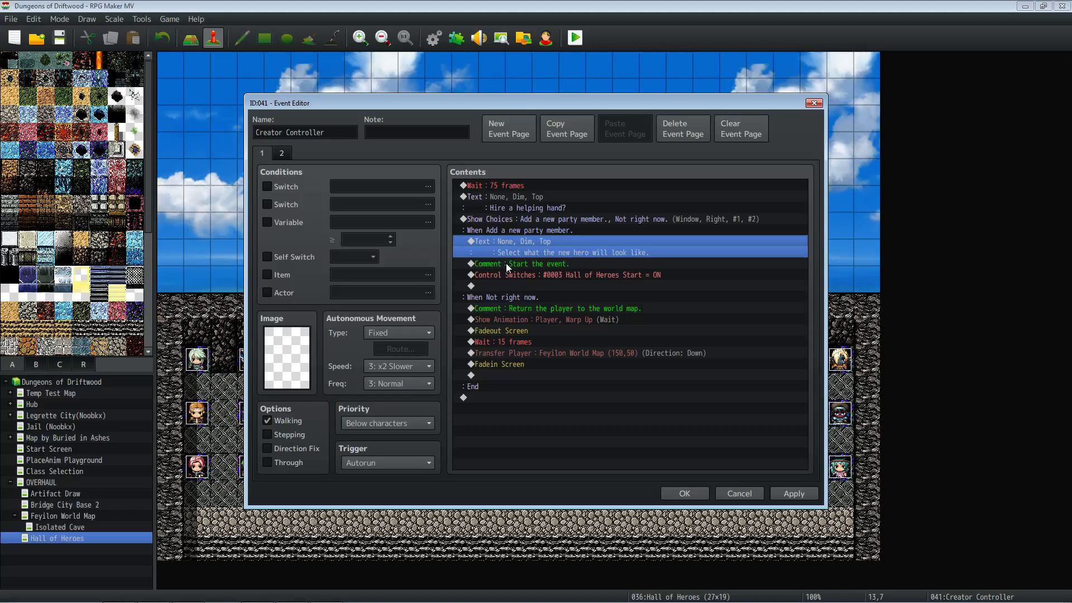
left_click(528, 265)
left_click(556, 276)
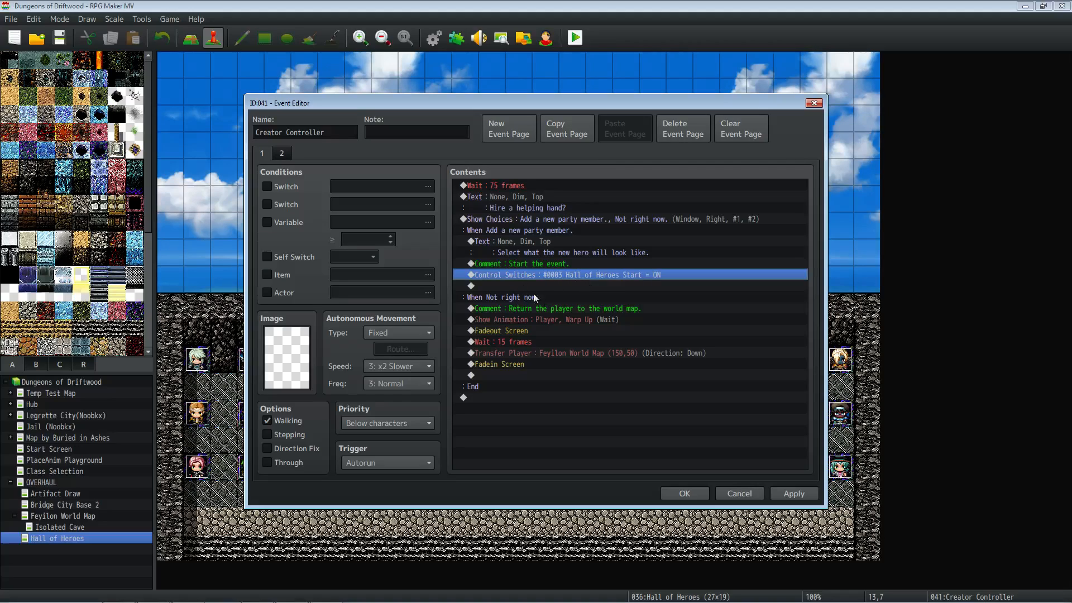
left_click(283, 154)
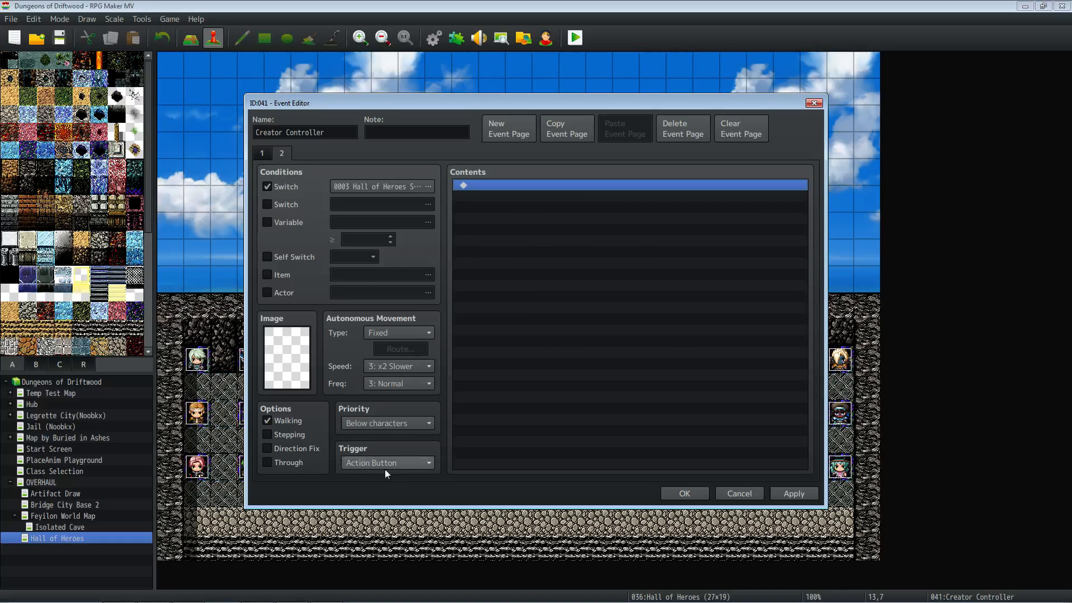
left_click(262, 153)
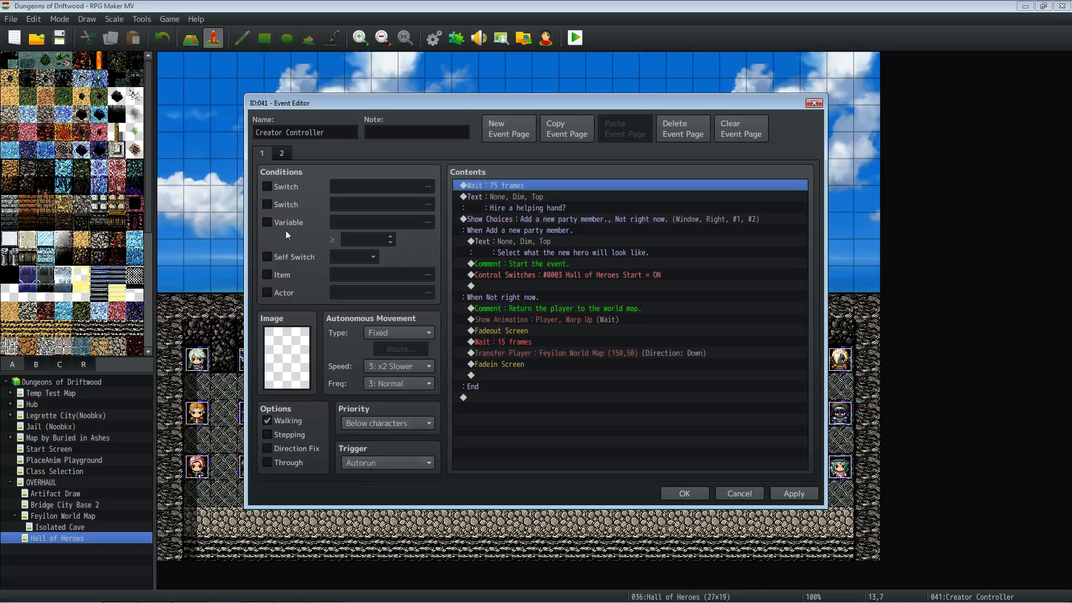
Compare the Creator Controller's event page 2 condition and trigger with page 1's choices and Hall of Heroes Start switch.
left_click(281, 153)
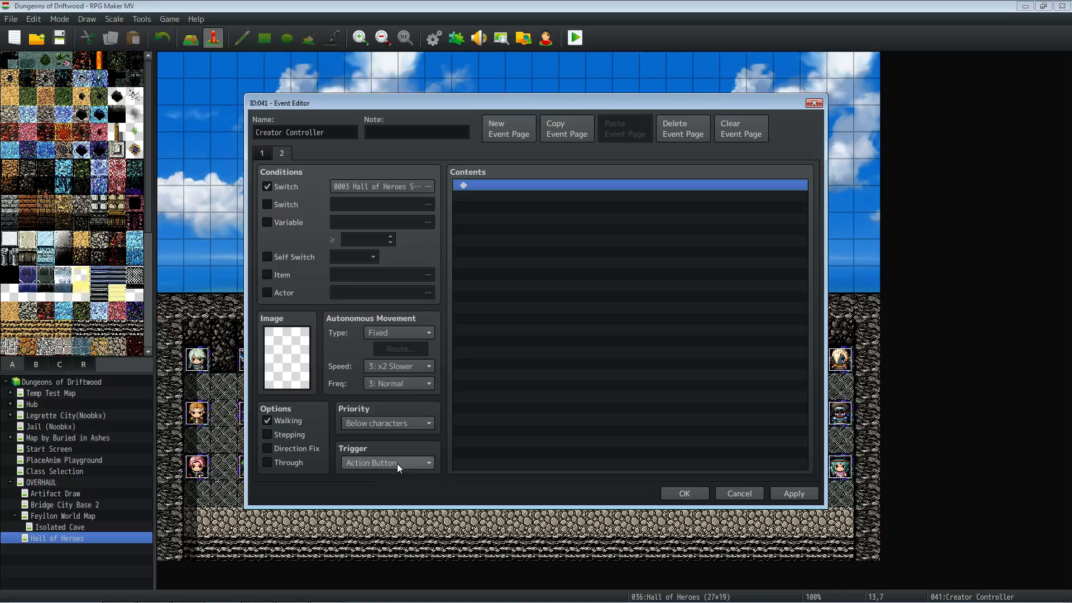
mouse_move(397, 463)
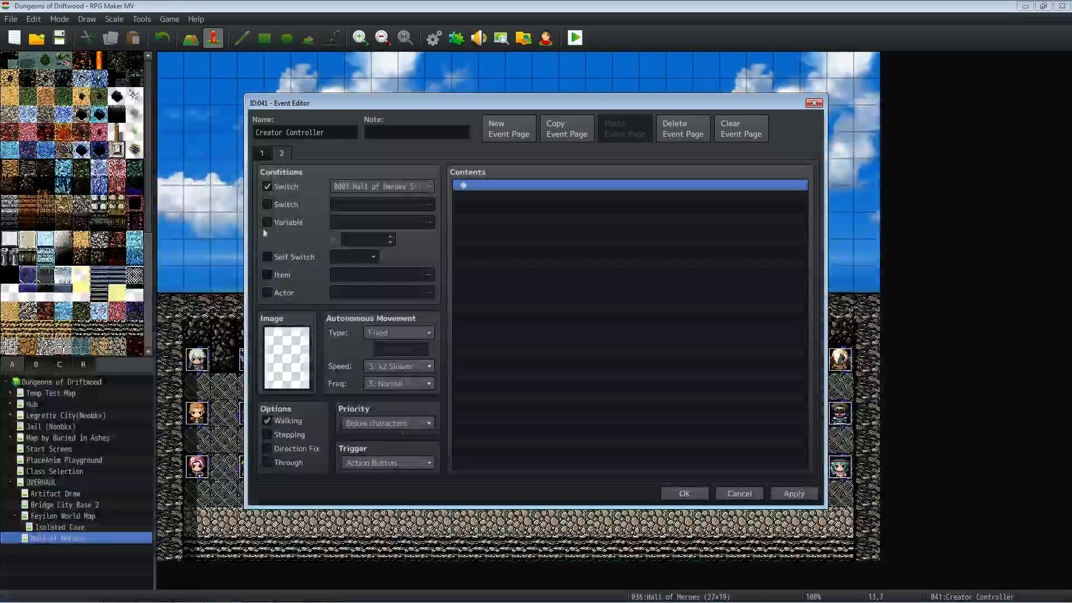
left_click(262, 153)
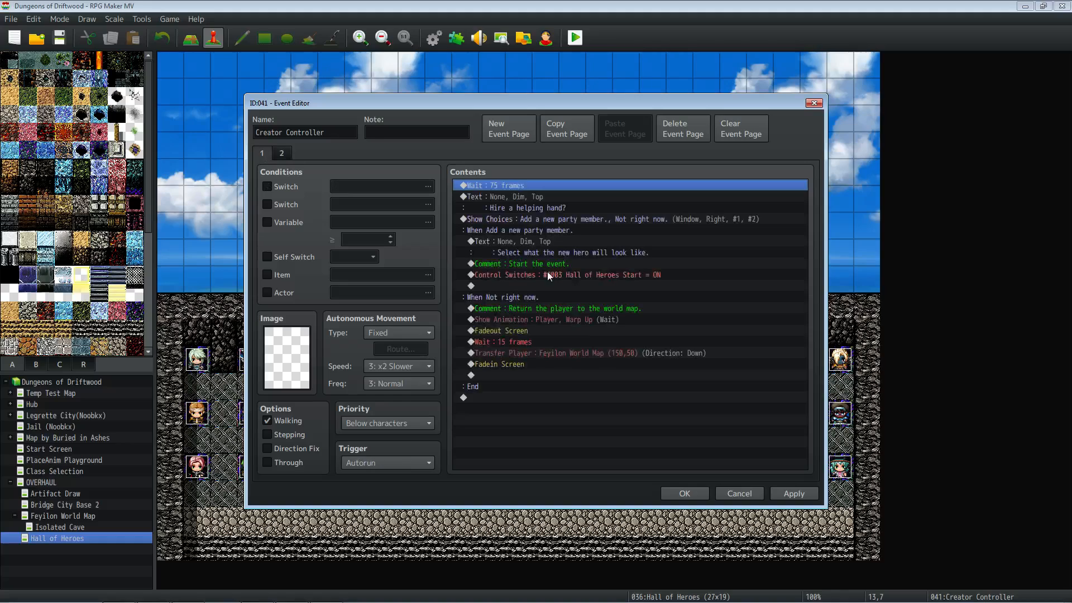
left_click(547, 274)
left_click(533, 219)
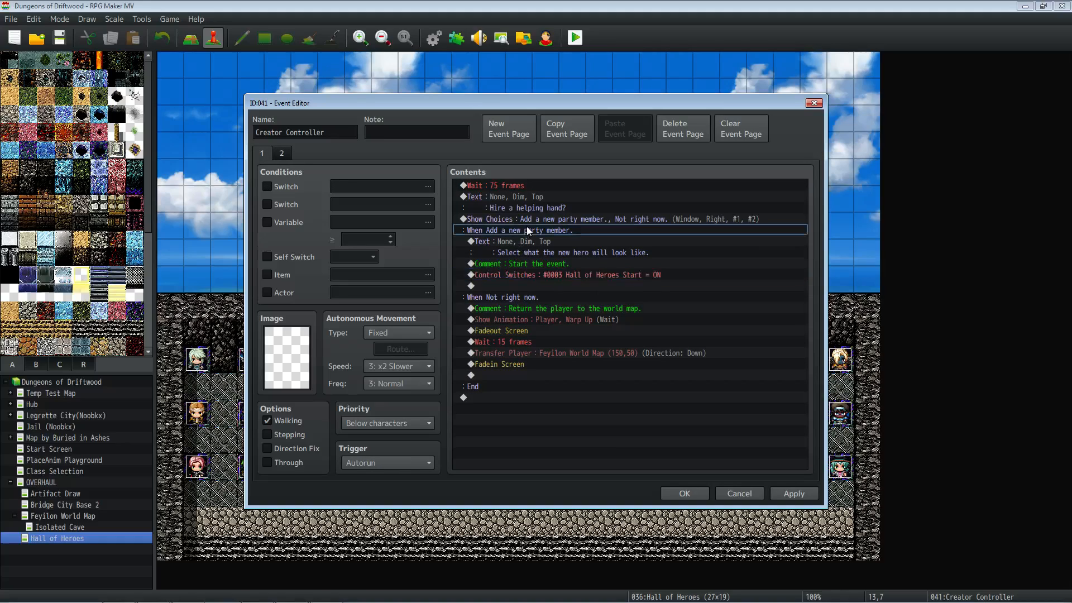
left_click(281, 153)
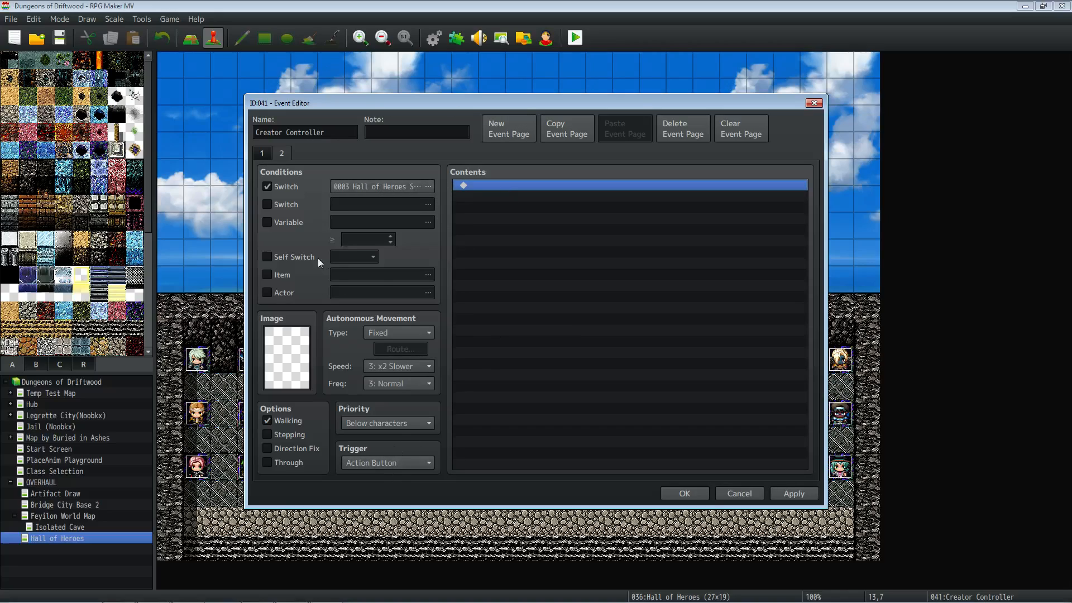
left_click(666, 490)
Check the Hall of Heroes event's switch and variable conditions, and review the Creator Controller event again.
double_click(514, 300)
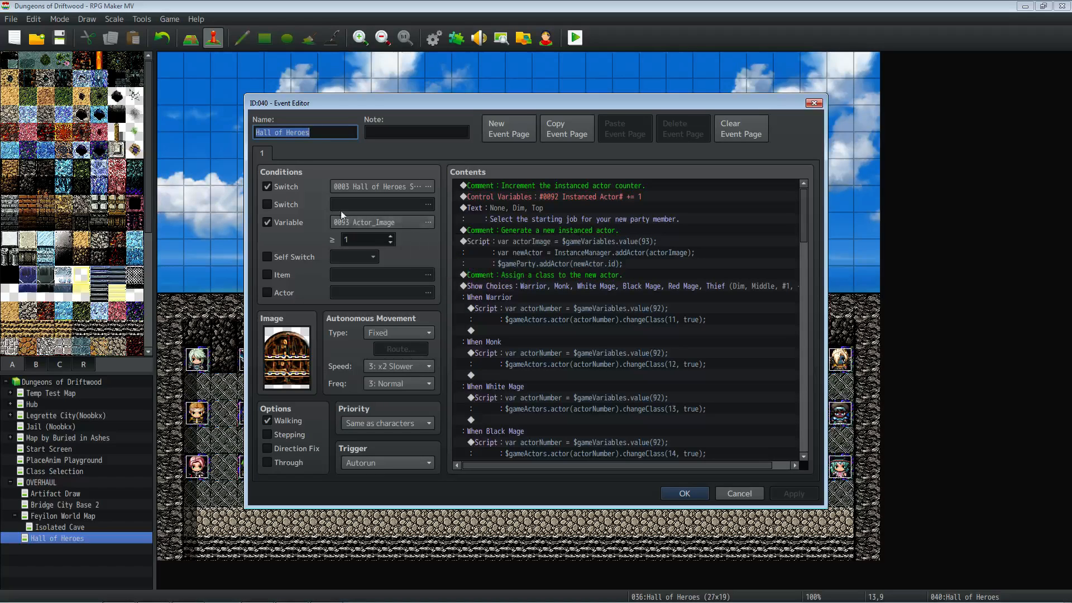
left_click(683, 494)
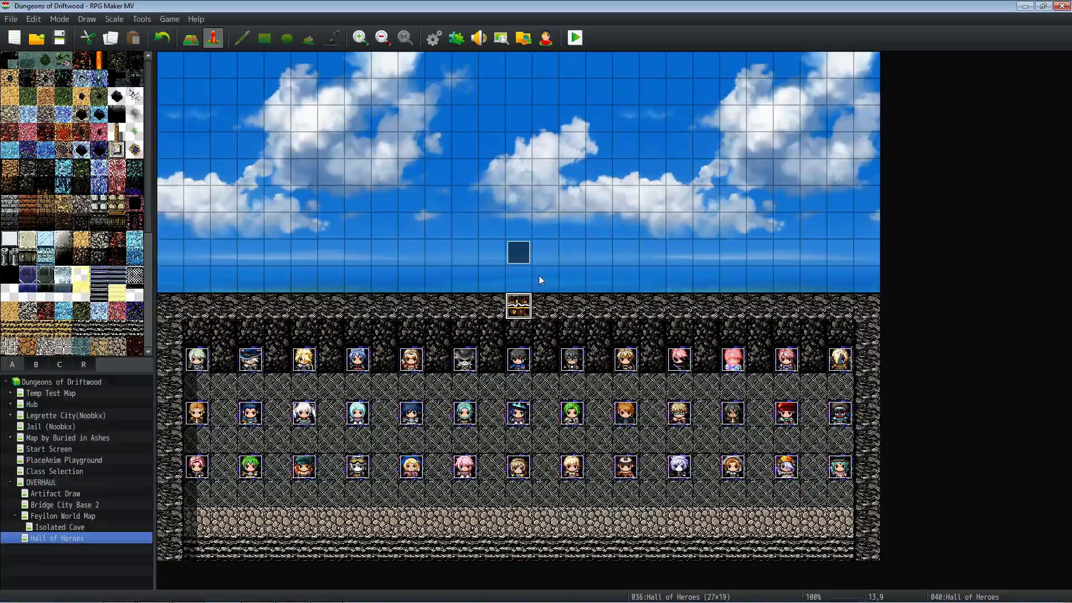
right_click(523, 260)
left_click(549, 265)
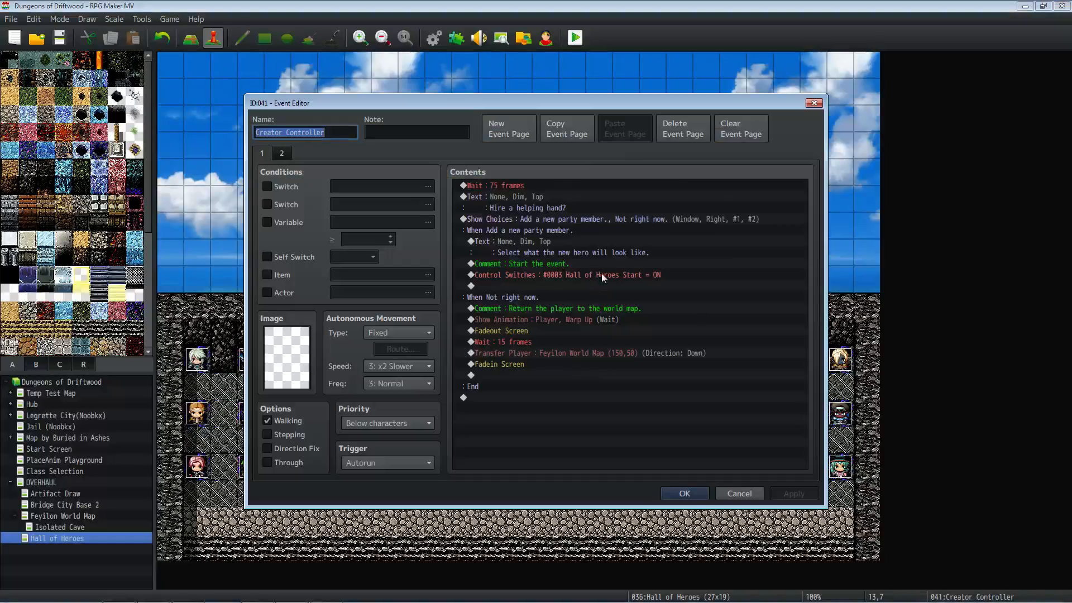
left_click(672, 494)
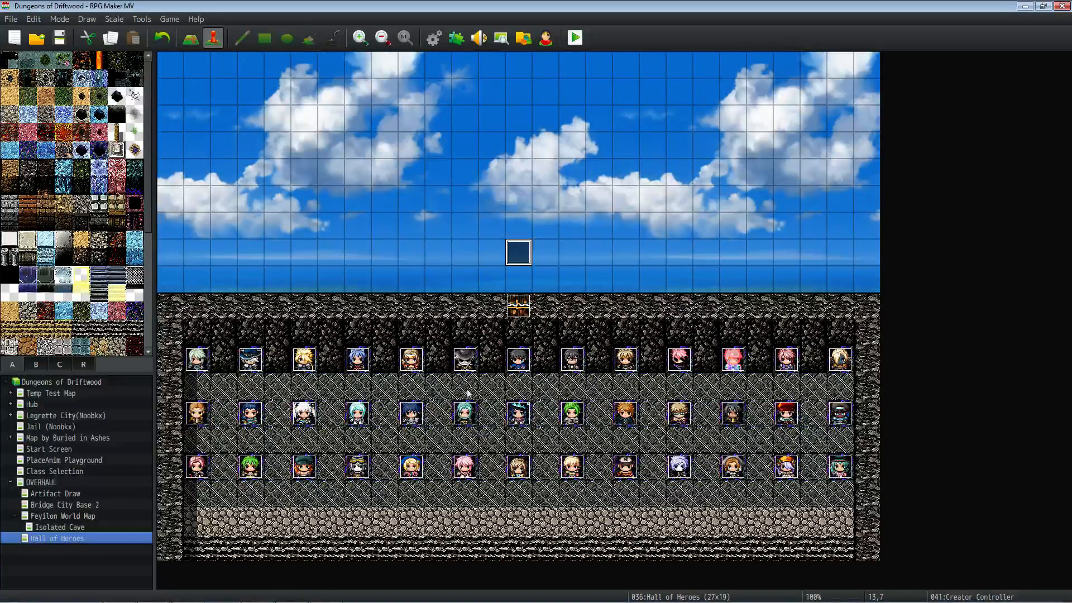
Inspect the first hero event in the upper row and the face and message of its Show Text command.
right_click(204, 357)
left_click(220, 362)
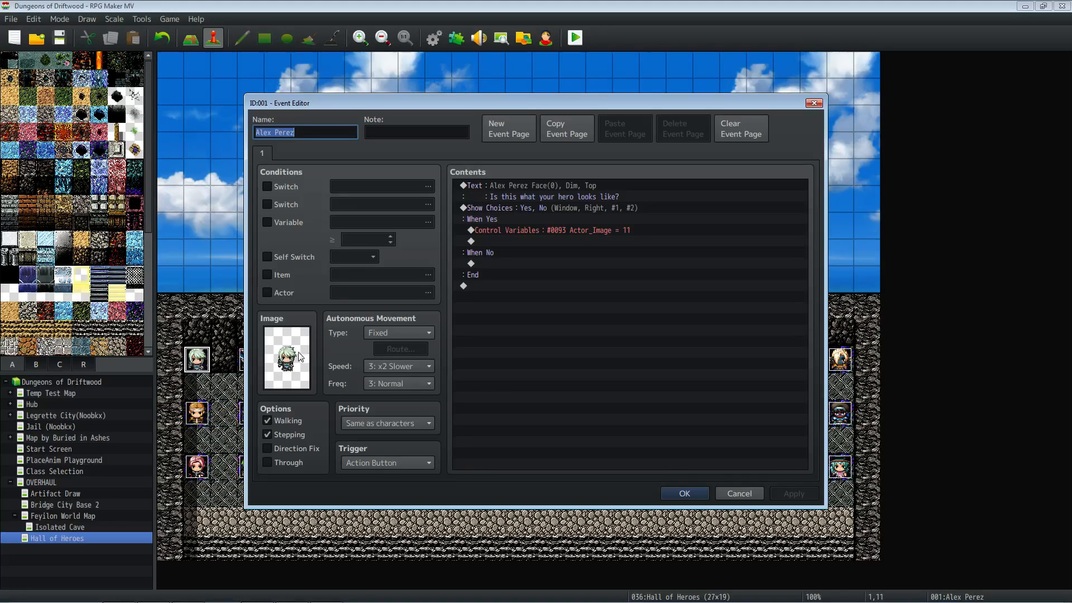
left_click(547, 195)
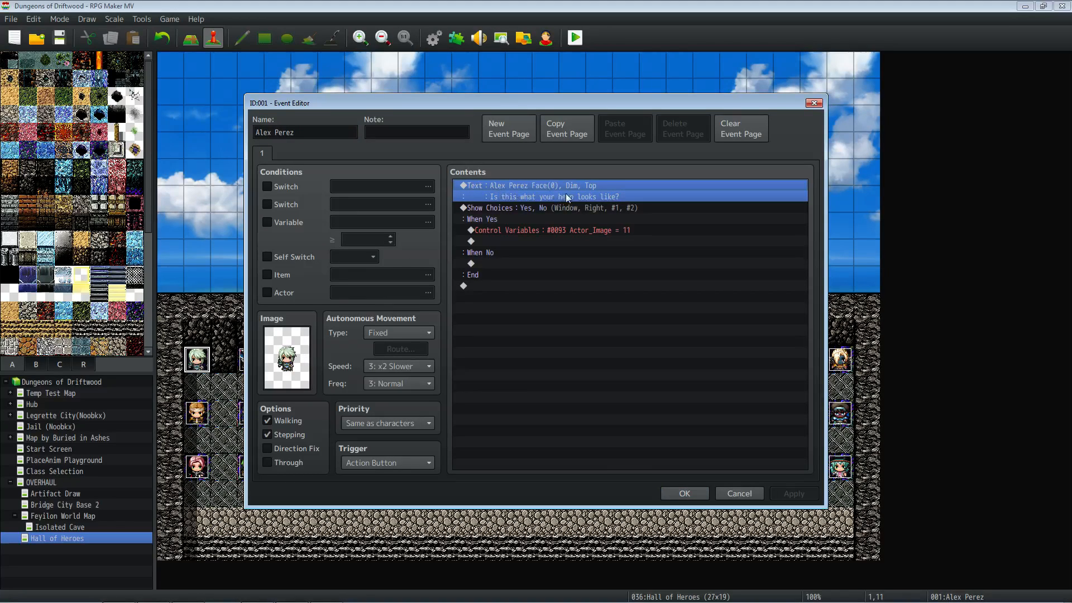
right_click(547, 187)
left_click(564, 204)
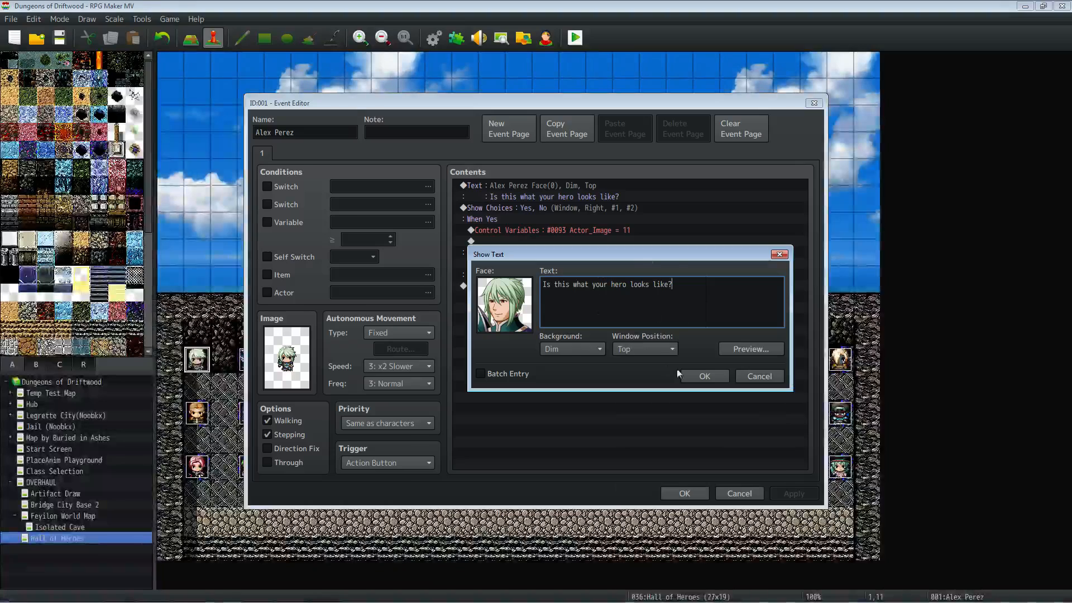
left_click(696, 377)
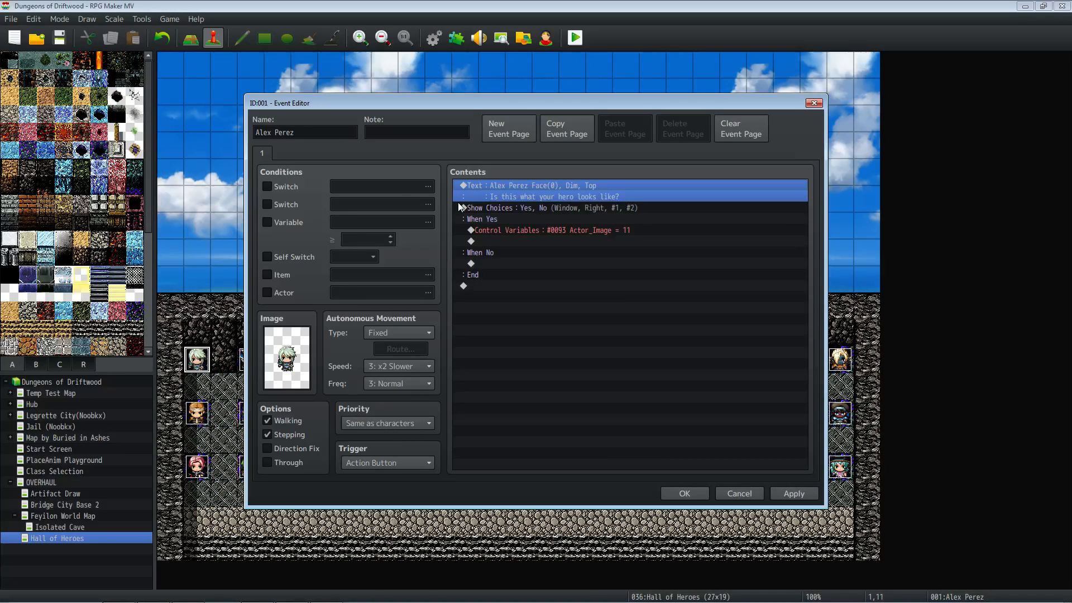
Examine the first hero event's Show Choices command, its No branch, and the Actor_Image variable command under Yes.
left_click(515, 211)
left_click(509, 230)
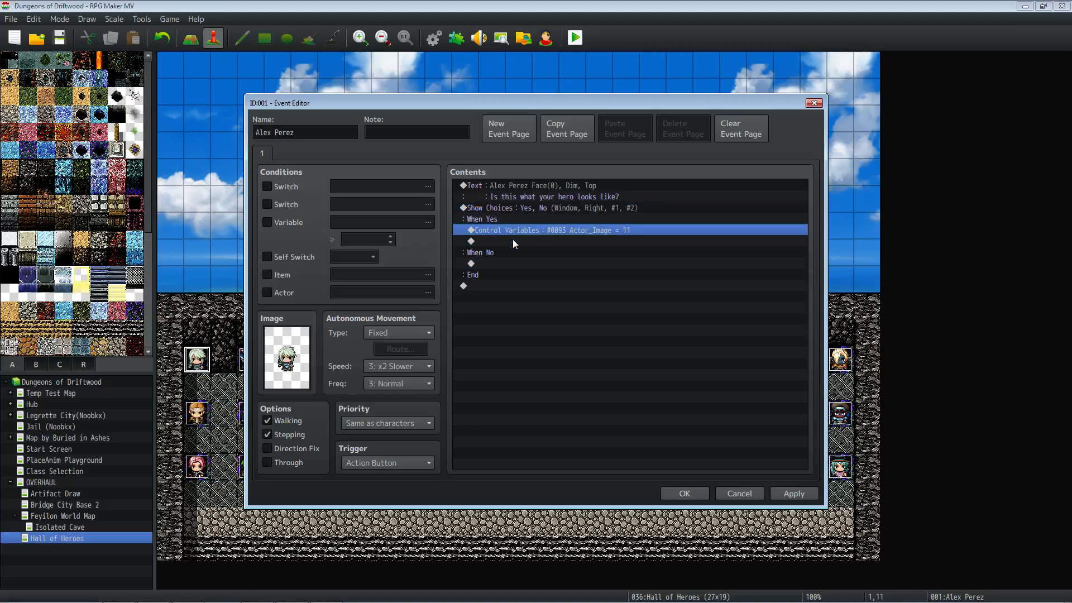
left_click(528, 255)
left_click(529, 232)
left_click(572, 241)
left_click(539, 229)
left_click(685, 493)
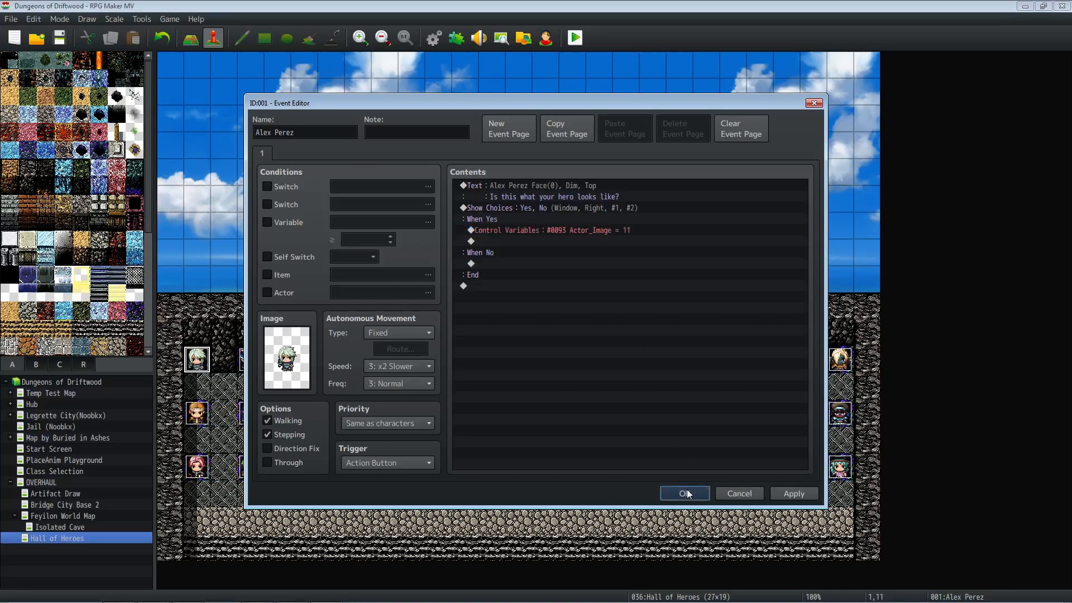
Check actor entry 0011 in the database against the first hero event's Actor_Image value.
left_click(433, 37)
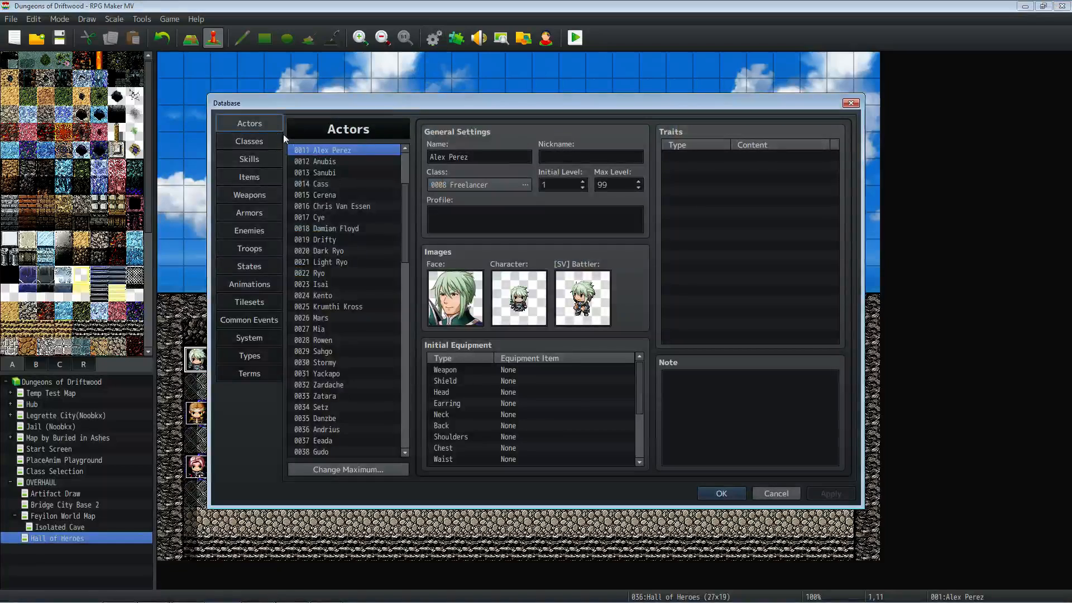
left_click(336, 152)
left_click(721, 491)
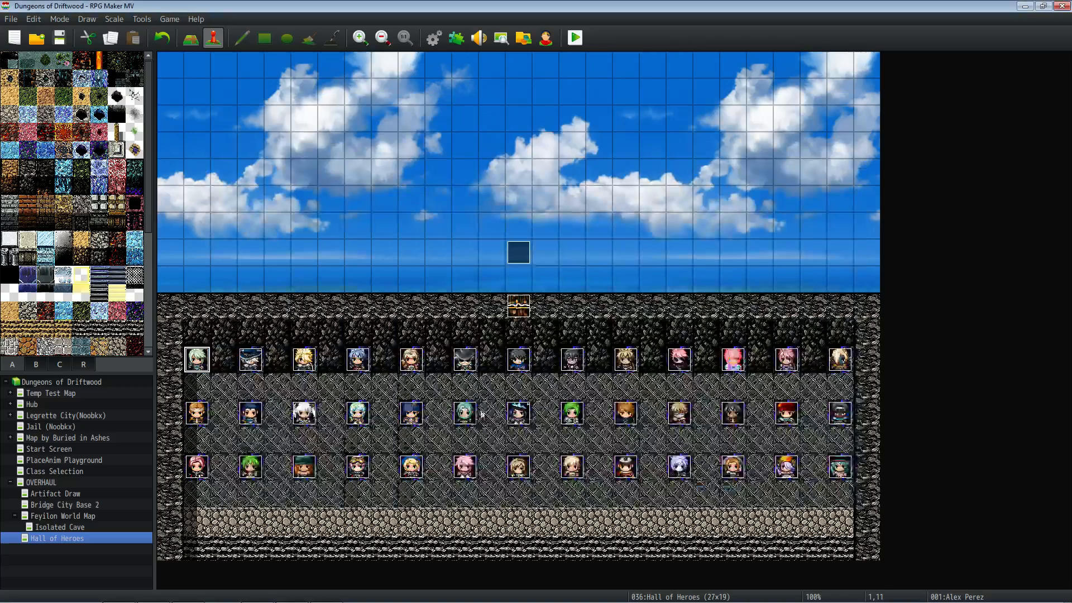
Inspect the Anubis event's Show Text face and its Actor_Image variable command under Yes.
double_click(250, 359)
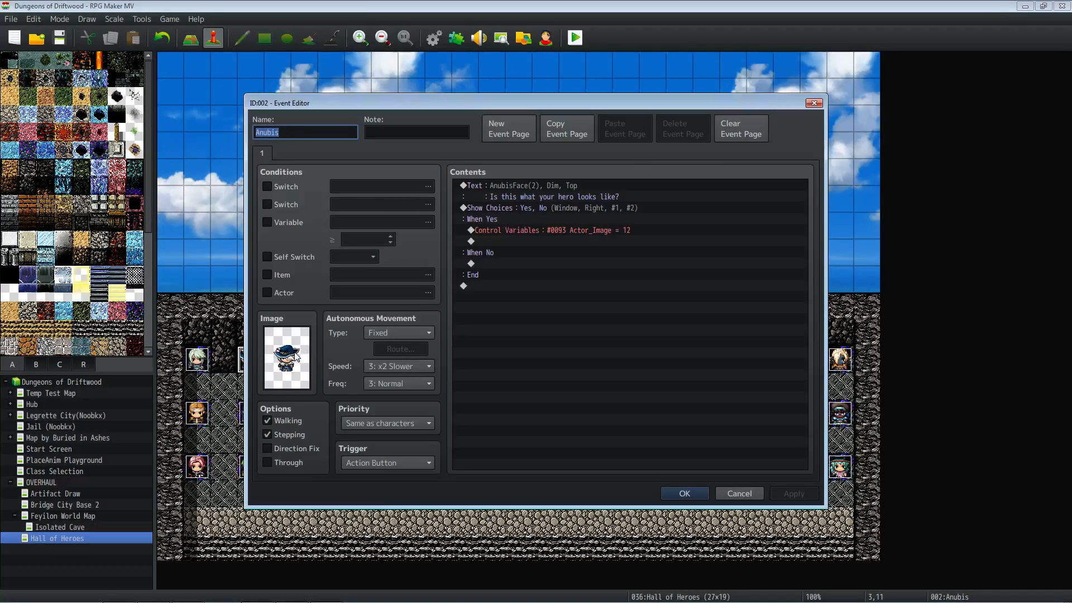
left_click(563, 198)
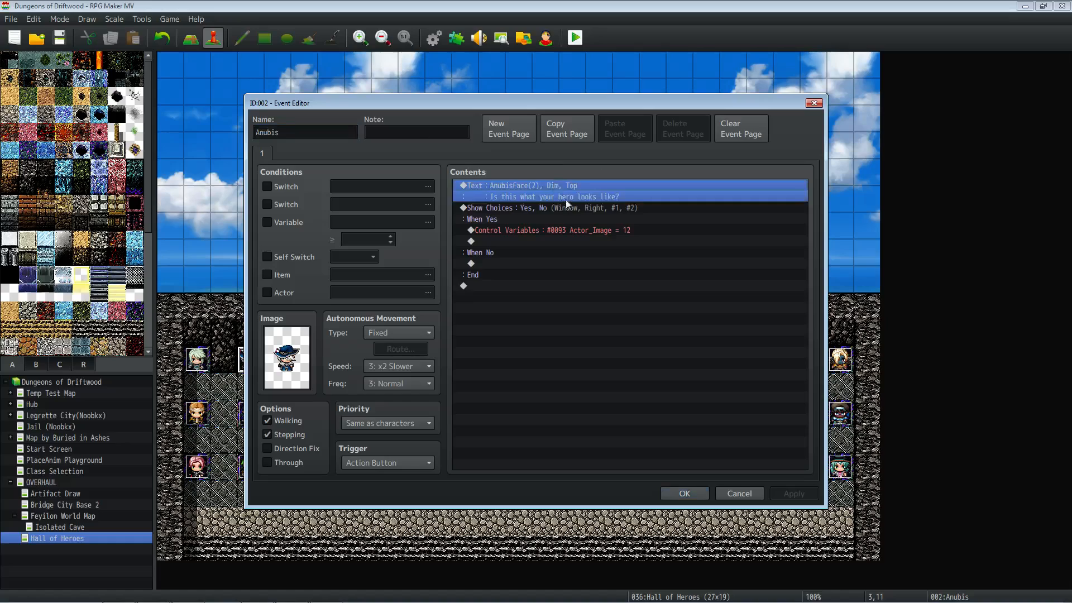
double_click(540, 187)
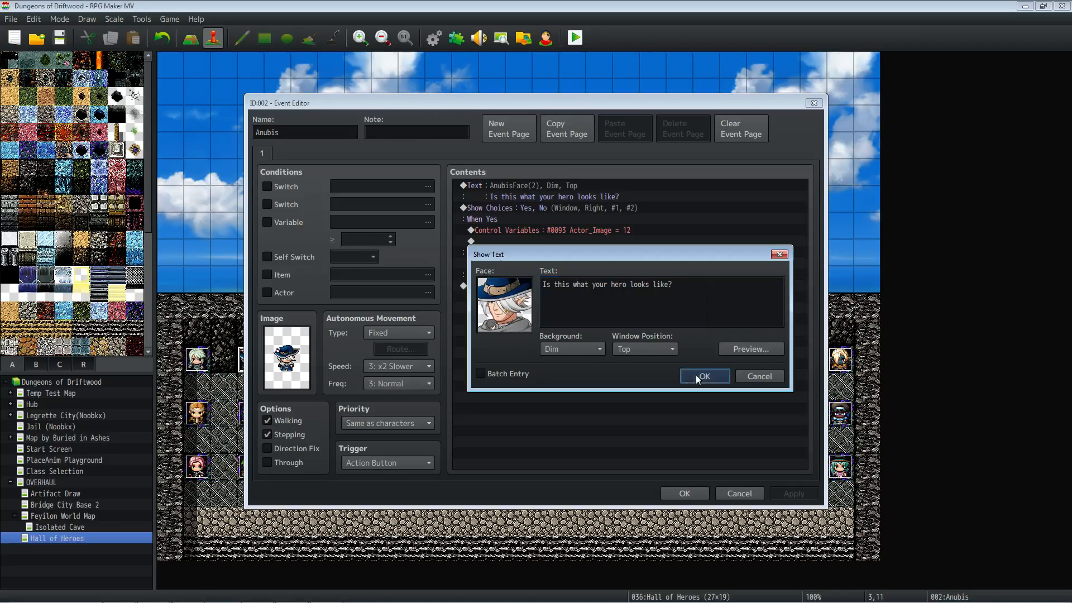
left_click(711, 376)
left_click(536, 229)
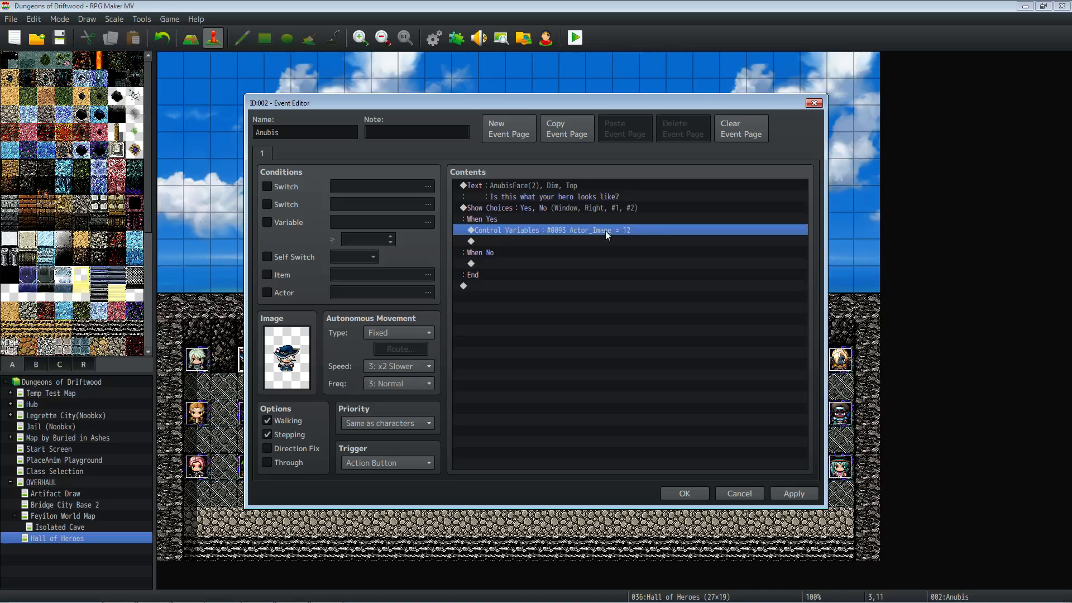
left_click(682, 493)
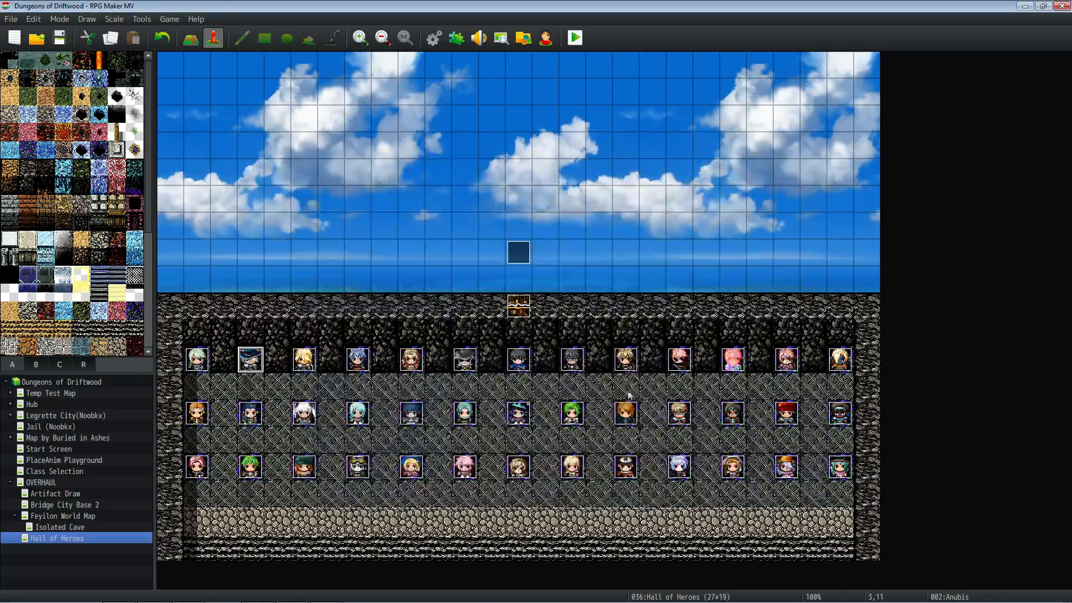
Check the Anubis actor entry in the database, including its ID and images.
left_click(434, 39)
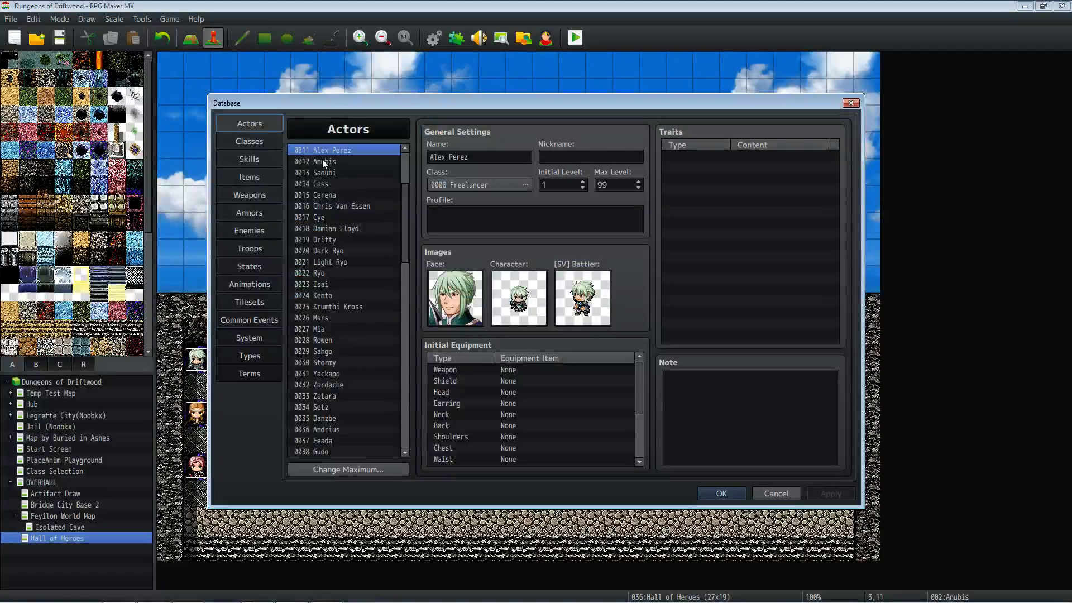
left_click(323, 161)
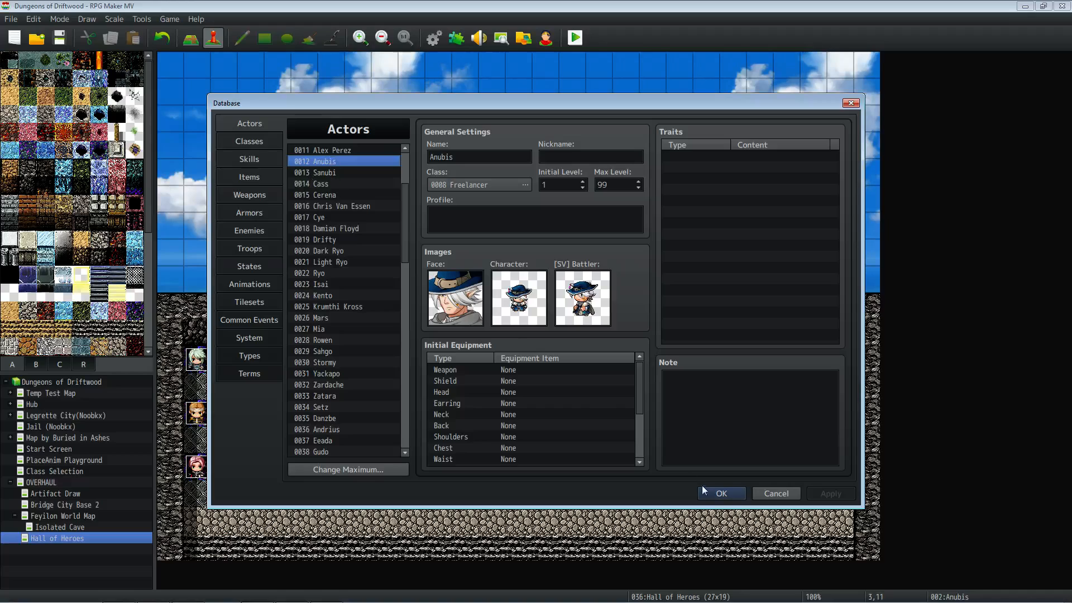
left_click(720, 493)
Inspect the Sanubi event's Show Text command and its Actor_Image variable command under Yes.
right_click(307, 359)
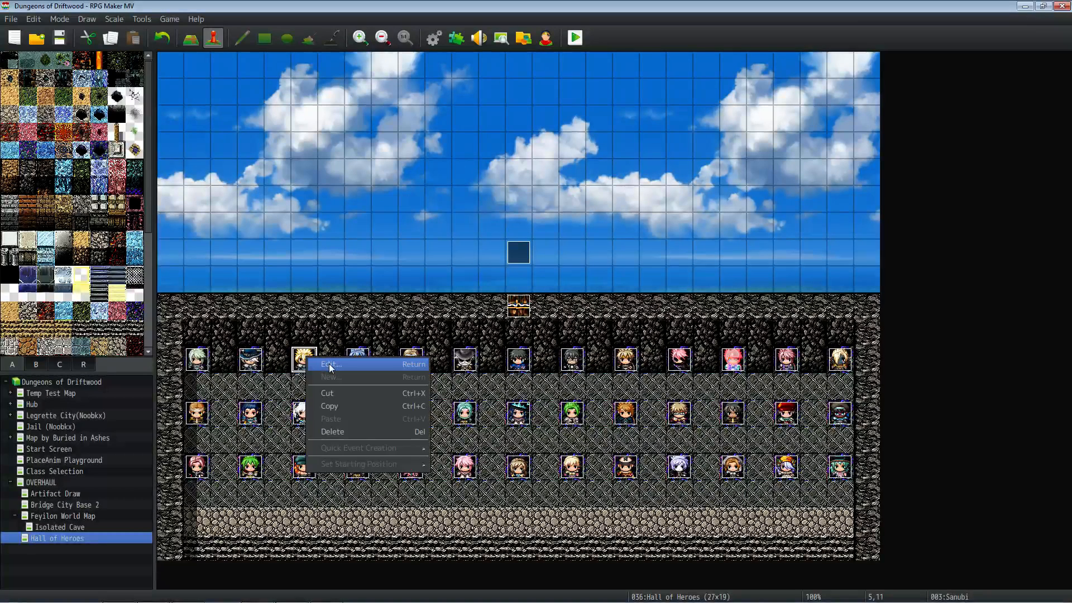
left_click(329, 364)
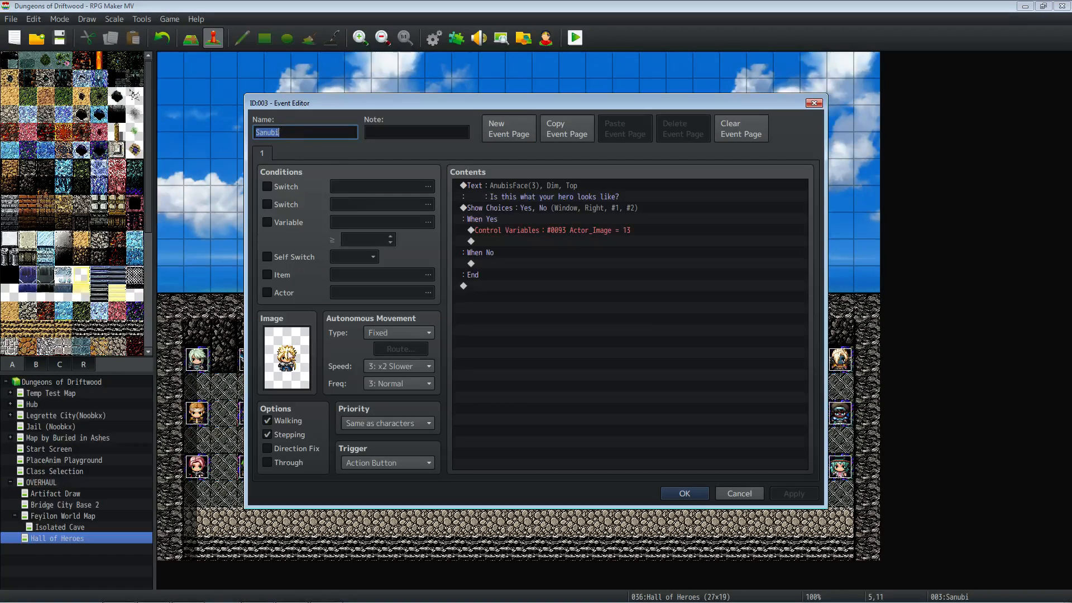
right_click(538, 185)
left_click(561, 203)
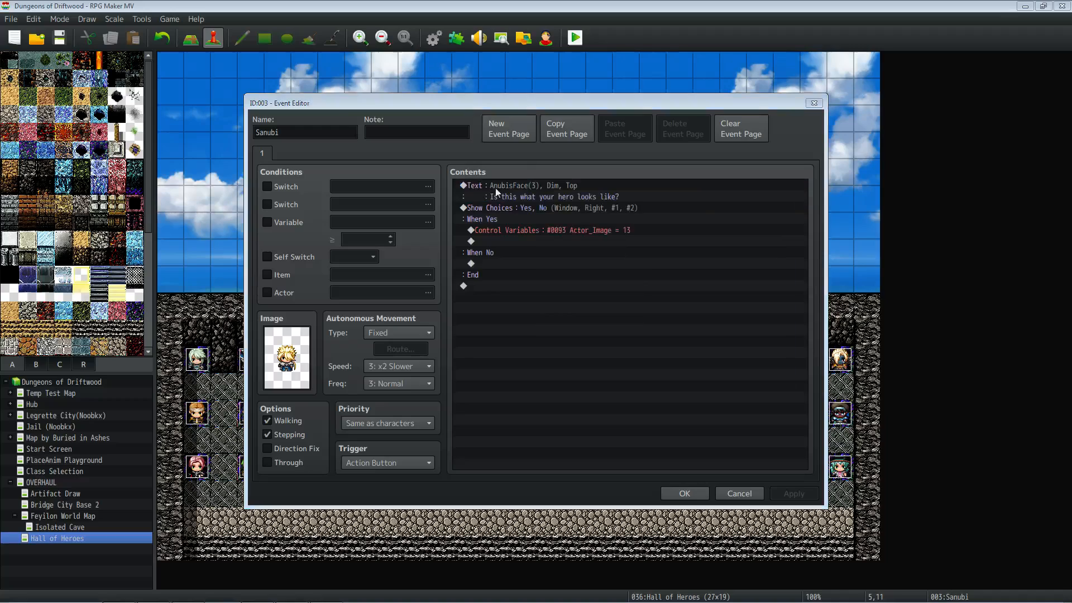
left_click(705, 375)
left_click(576, 231)
right_click(575, 229)
left_click(516, 231)
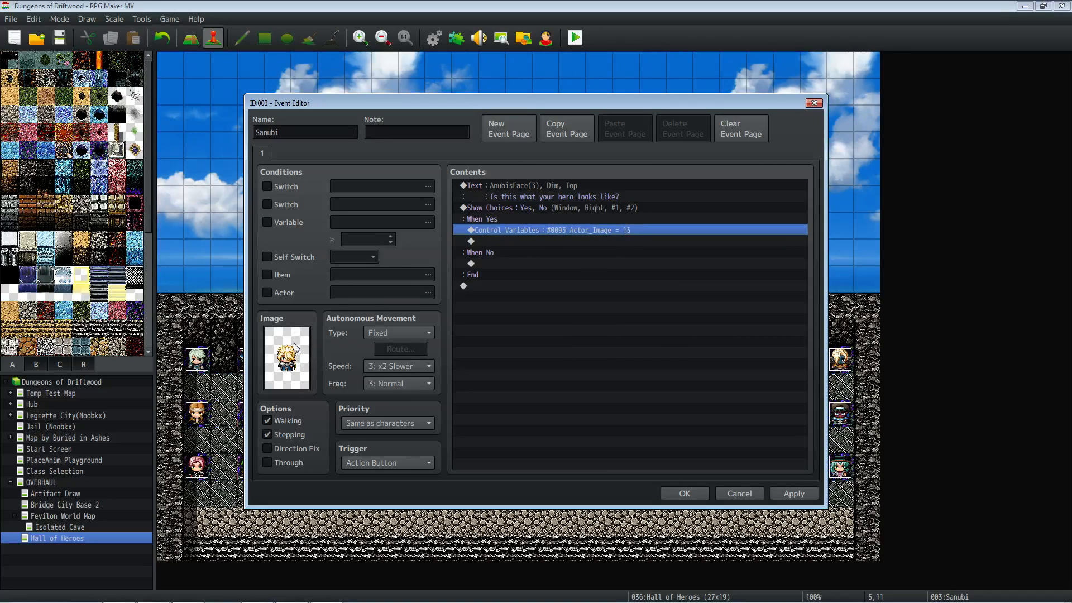
left_click(682, 493)
Check the Sanubi actor entry in the database, including its ID and images.
key("F9")
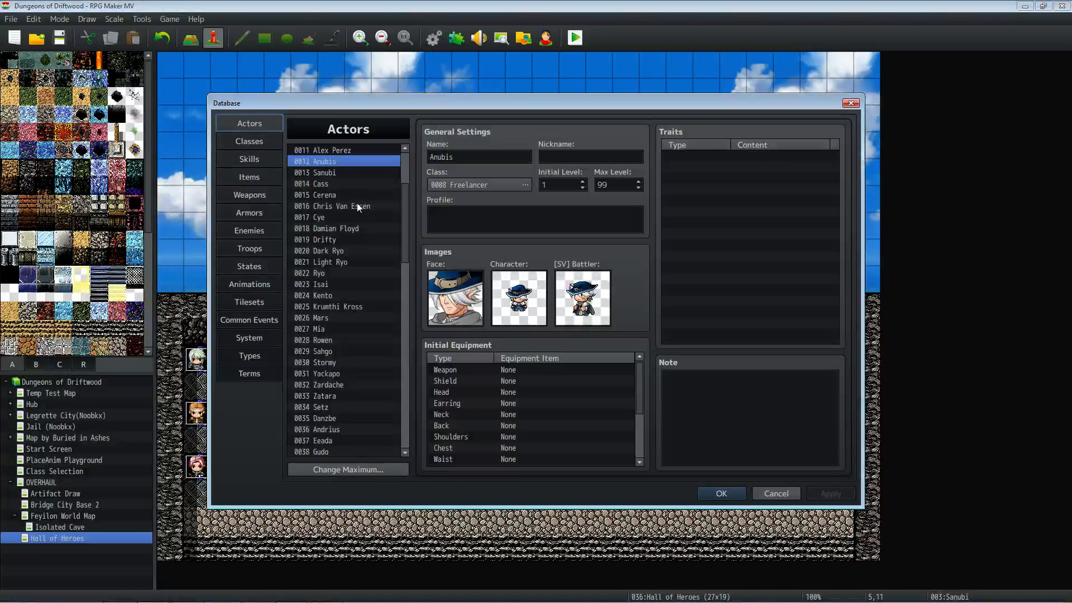
left_click(339, 173)
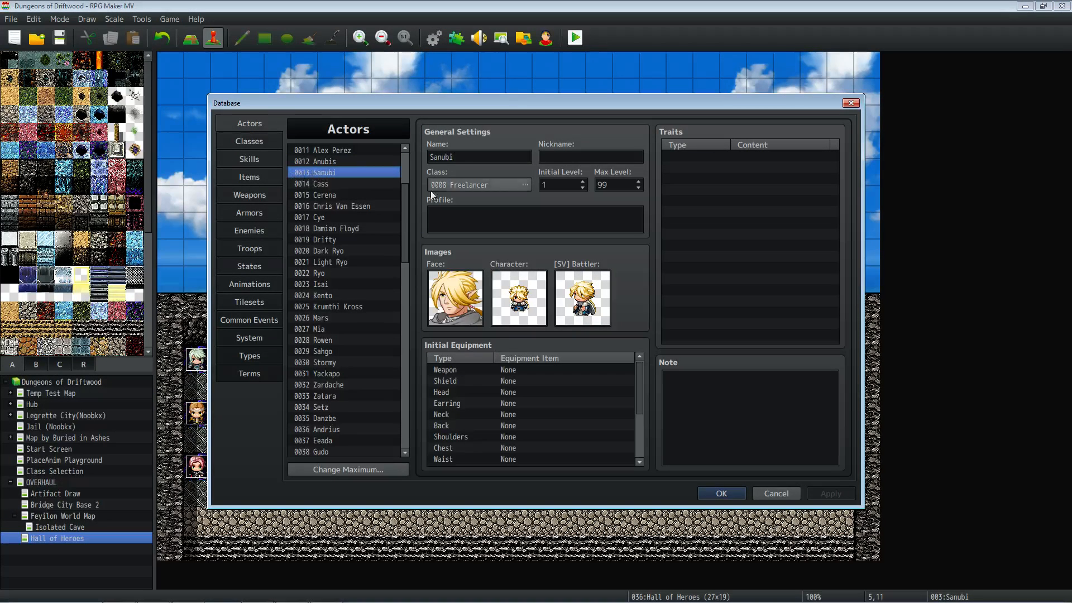
left_click(721, 493)
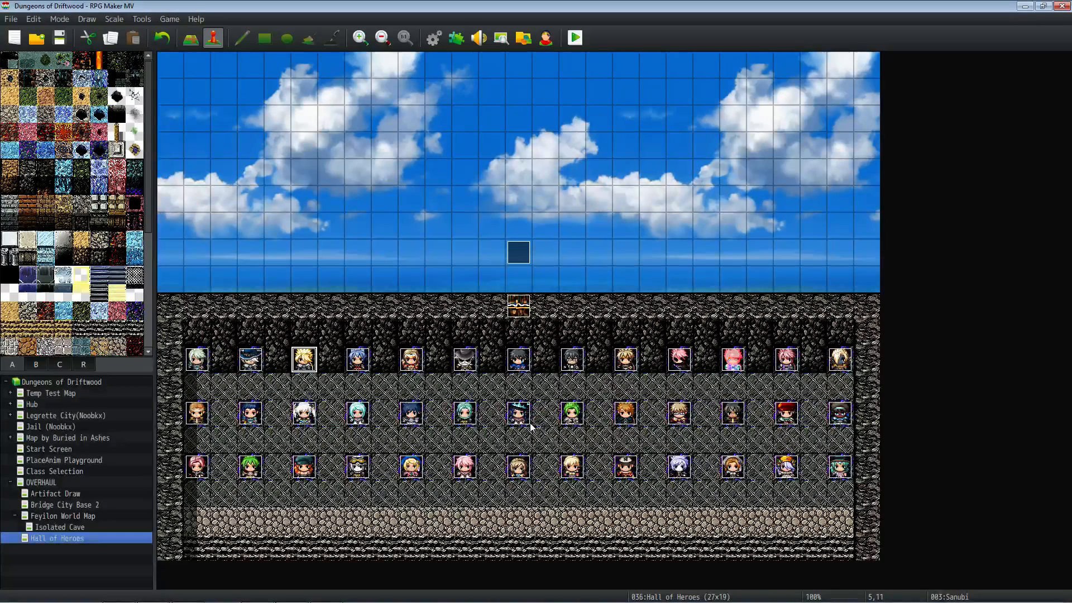
View the Cass event's face text, choices and Actor_Image variable command.
right_click(351, 360)
left_click(366, 365)
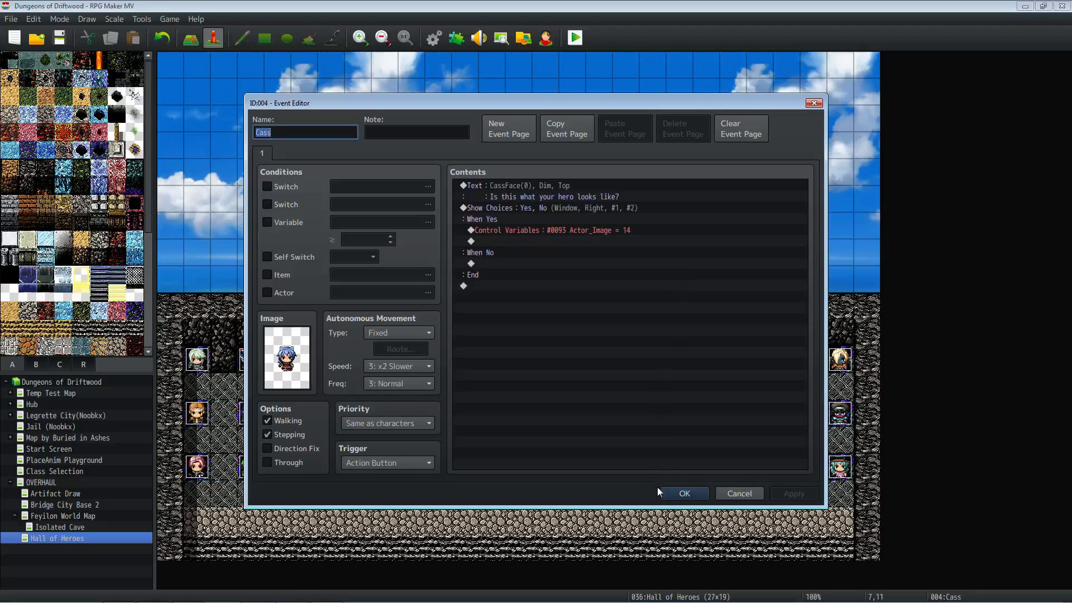
left_click(680, 493)
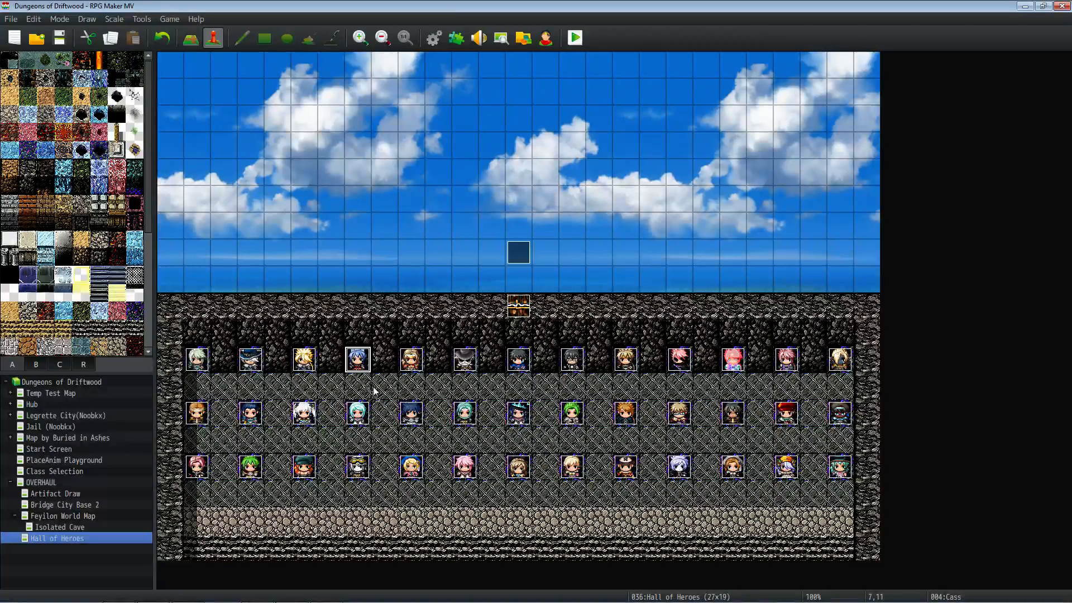
Reopen the Sanubi event and recheck the Actor_Image variable command in its Yes branch.
right_click(303, 361)
left_click(320, 371)
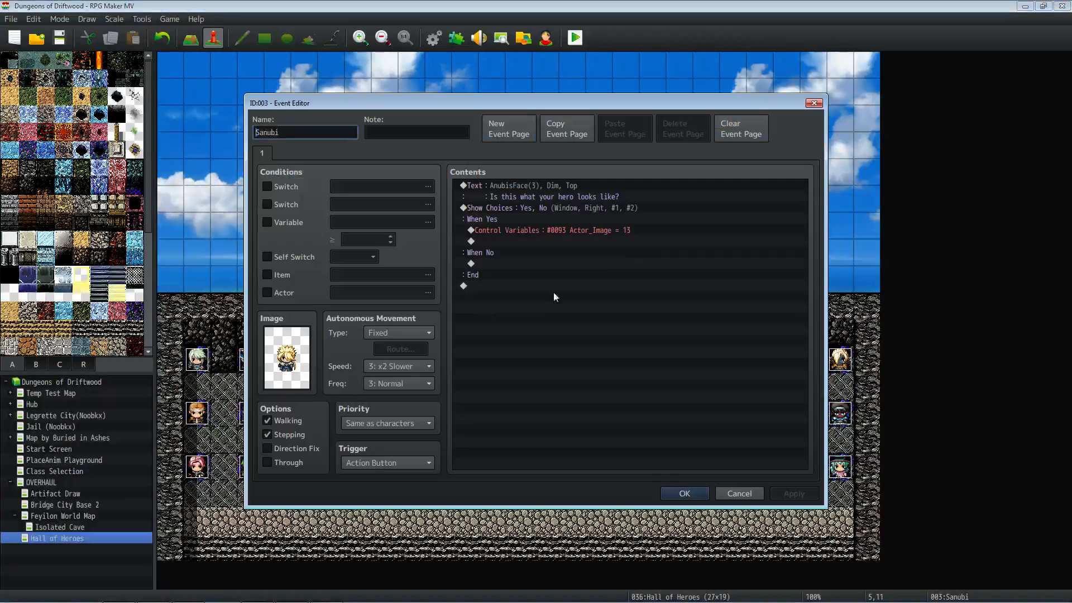
left_click(622, 232)
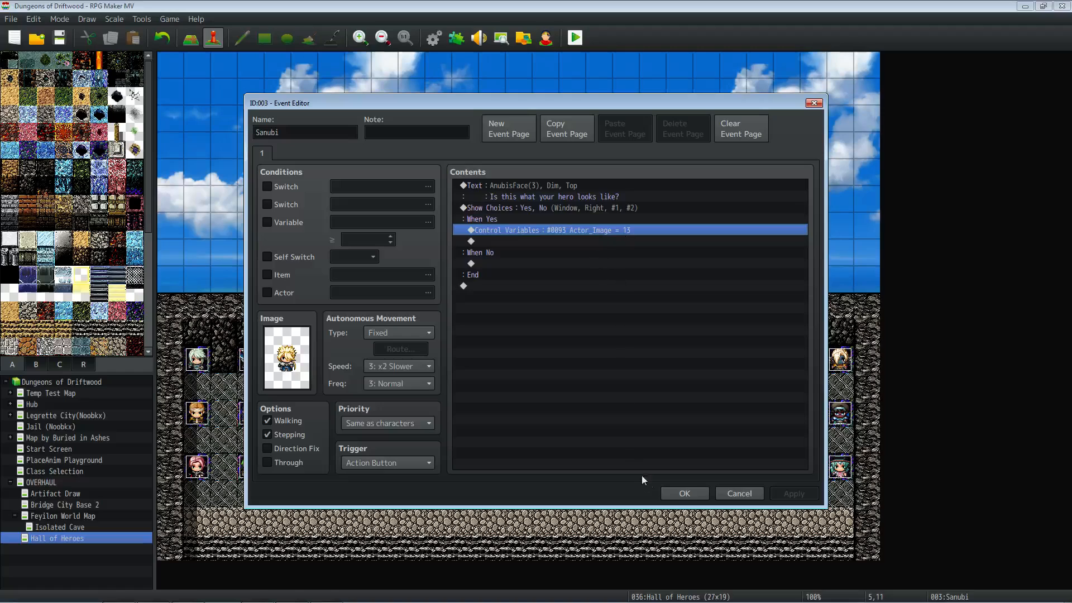
Open the Hall of Heroes event and inspect its Control Variables command for the Instanced Actor# counter.
left_click(684, 493)
right_click(520, 302)
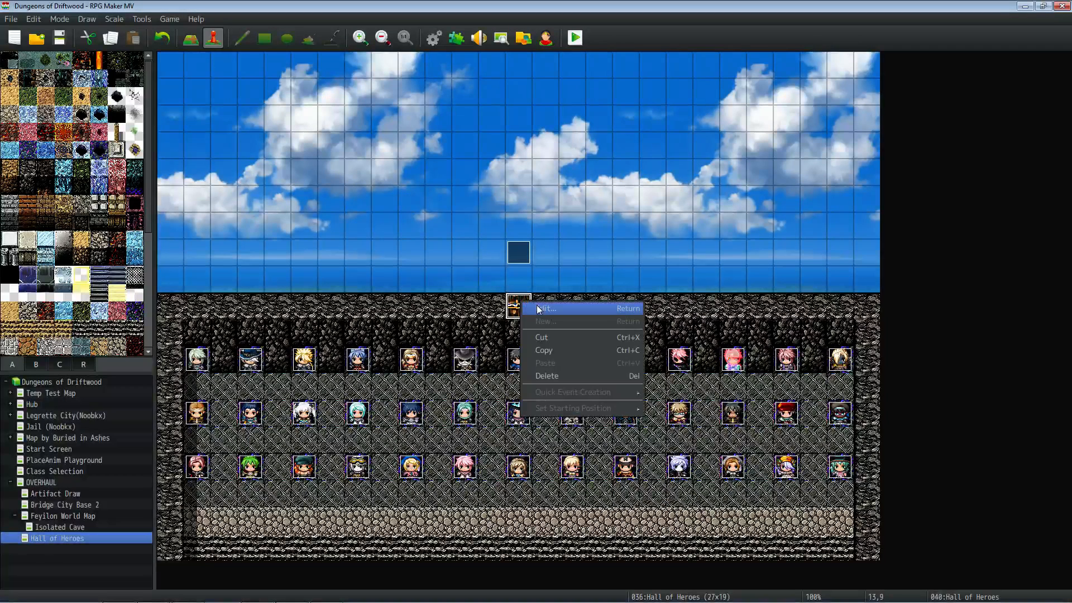
left_click(538, 309)
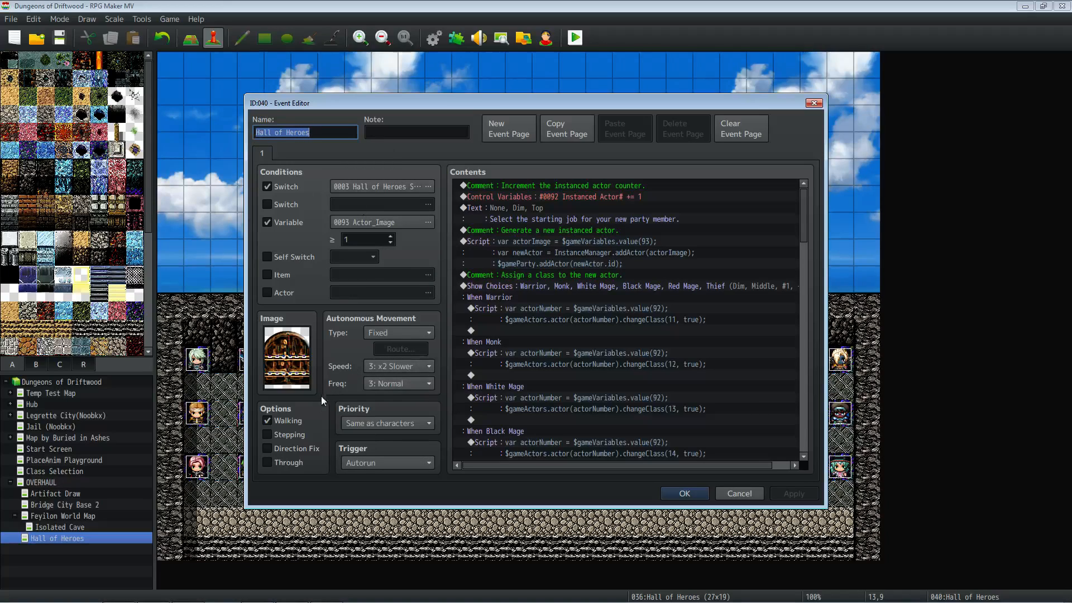
left_click(513, 188)
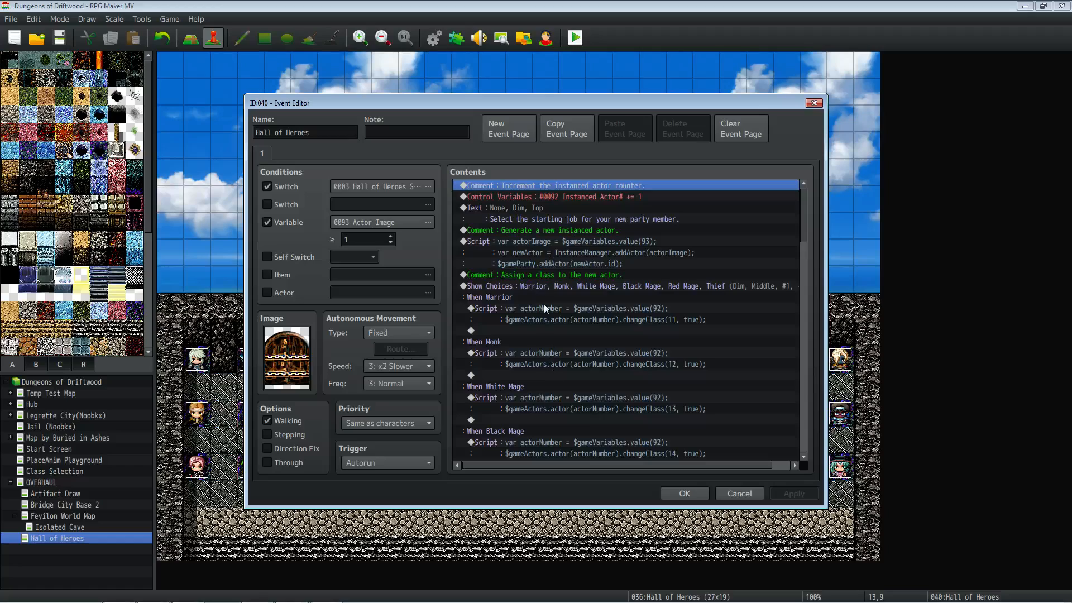
left_click(565, 226)
left_click(551, 185)
left_click(558, 200)
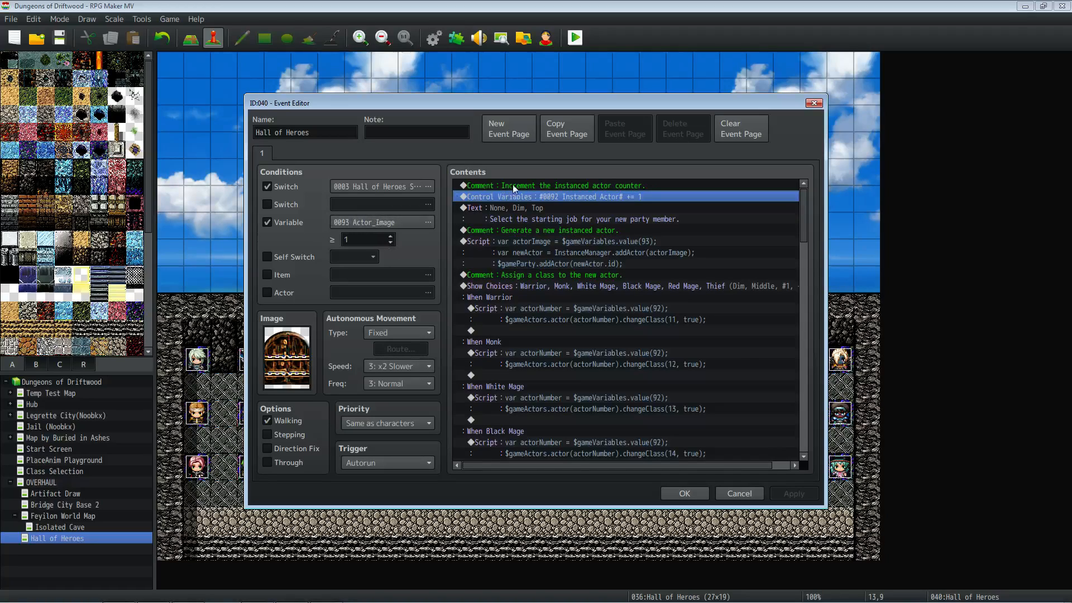
right_click(571, 199)
left_click(591, 208)
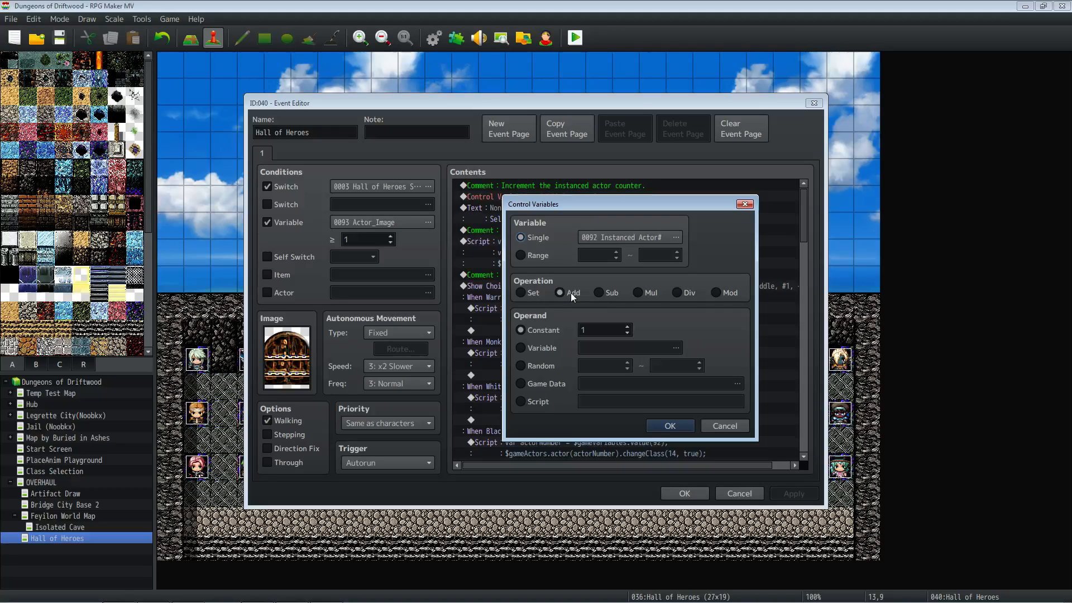
left_click(667, 424)
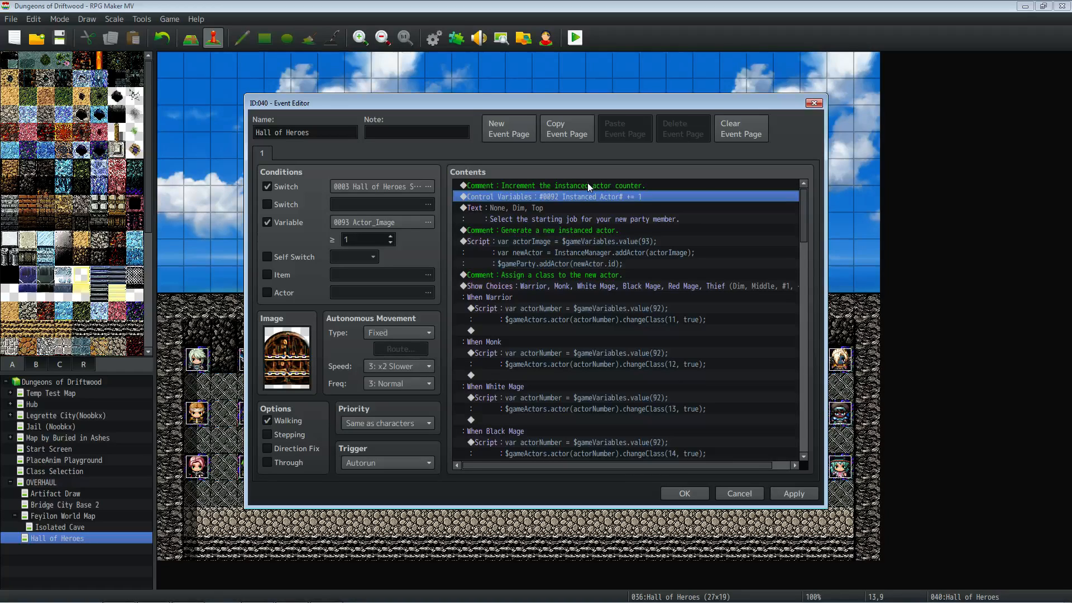
Review the starting job text and the new-actor comment, and locate the Script command among the advanced event commands.
left_click(560, 211)
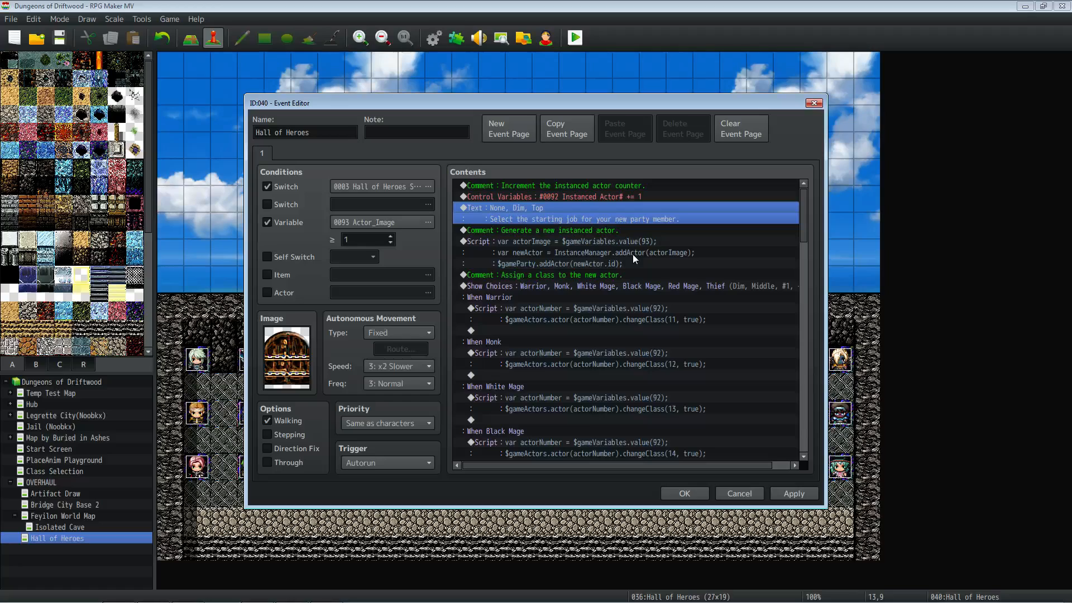
left_click(581, 230)
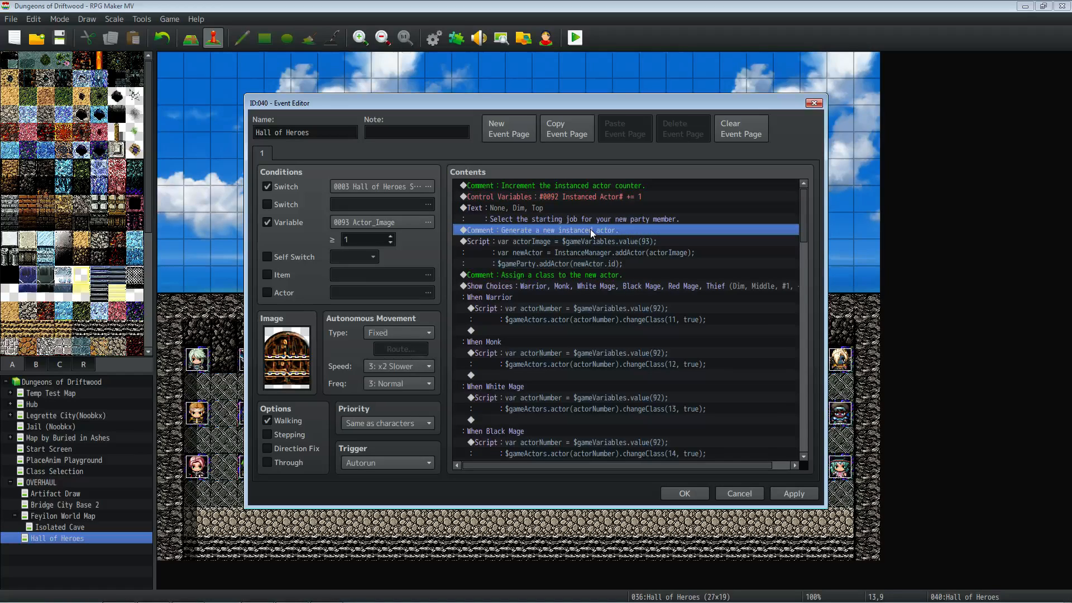
right_click(540, 242)
left_click(564, 250)
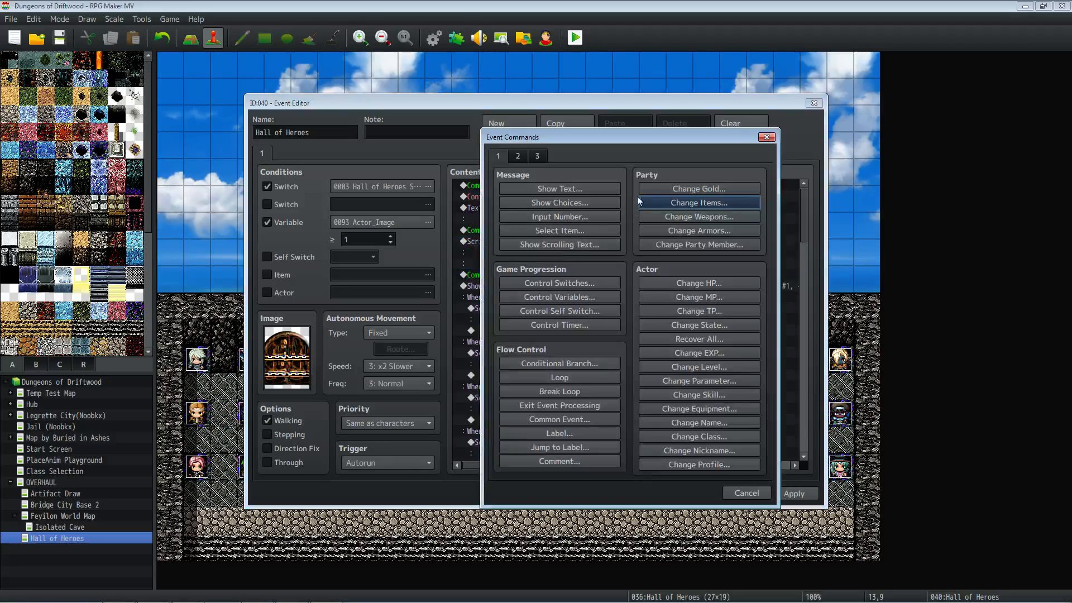
left_click(535, 156)
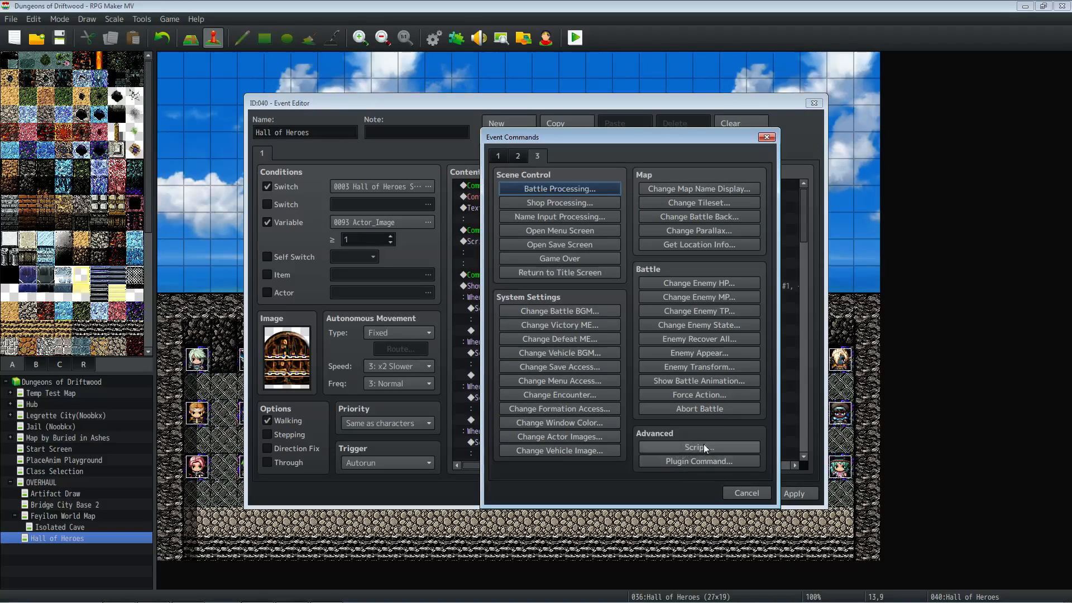
left_click(742, 496)
Open the script that generates a new instanced actor and examine its actorImage line and variable number.
right_click(528, 240)
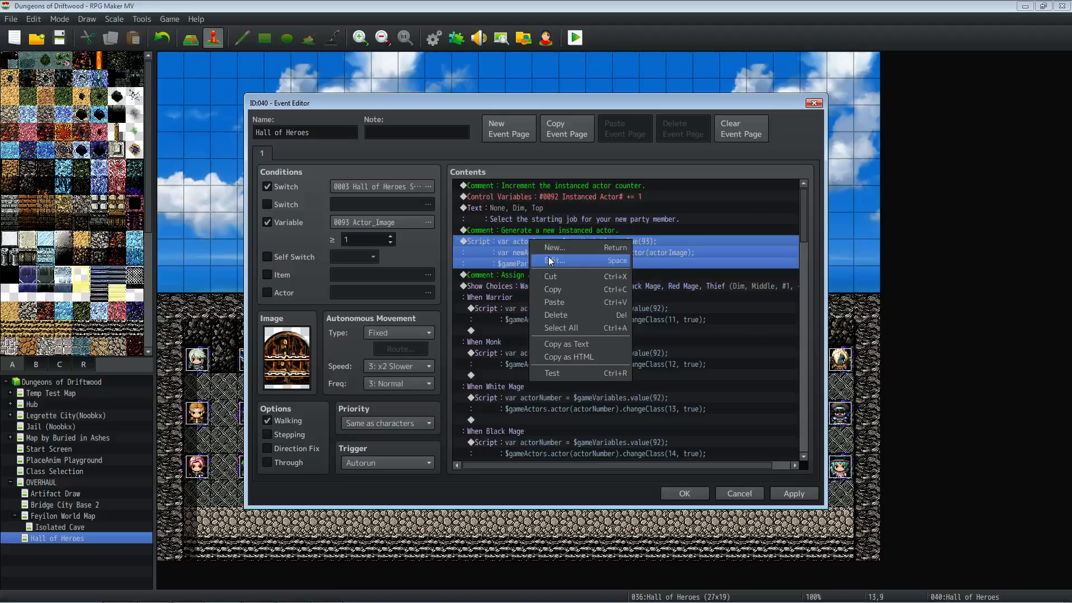
left_click(550, 261)
left_click_drag(647, 272, 513, 268)
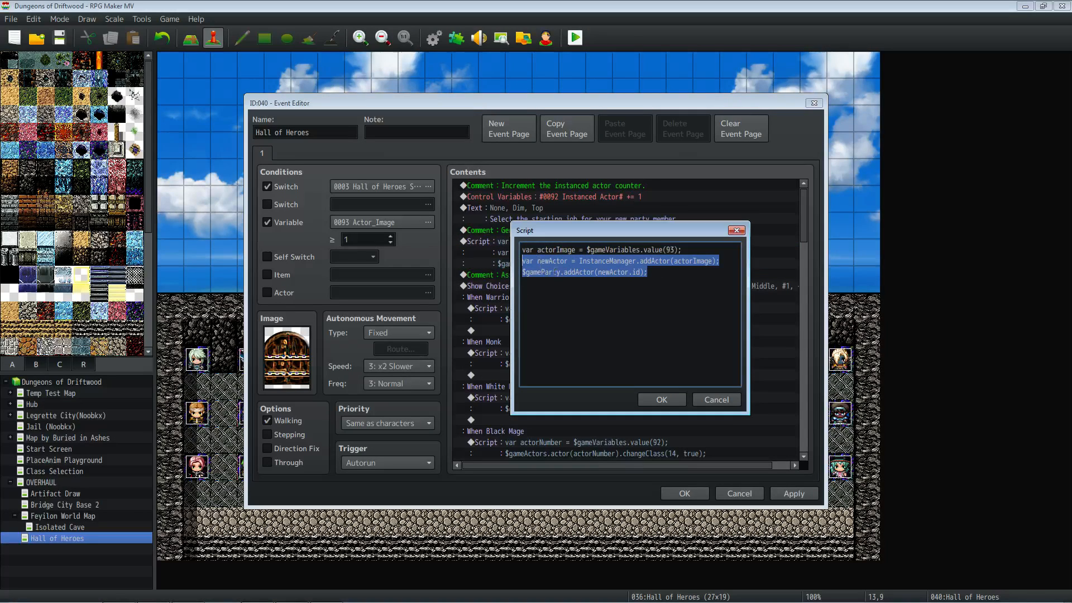
left_click_drag(681, 249, 514, 251)
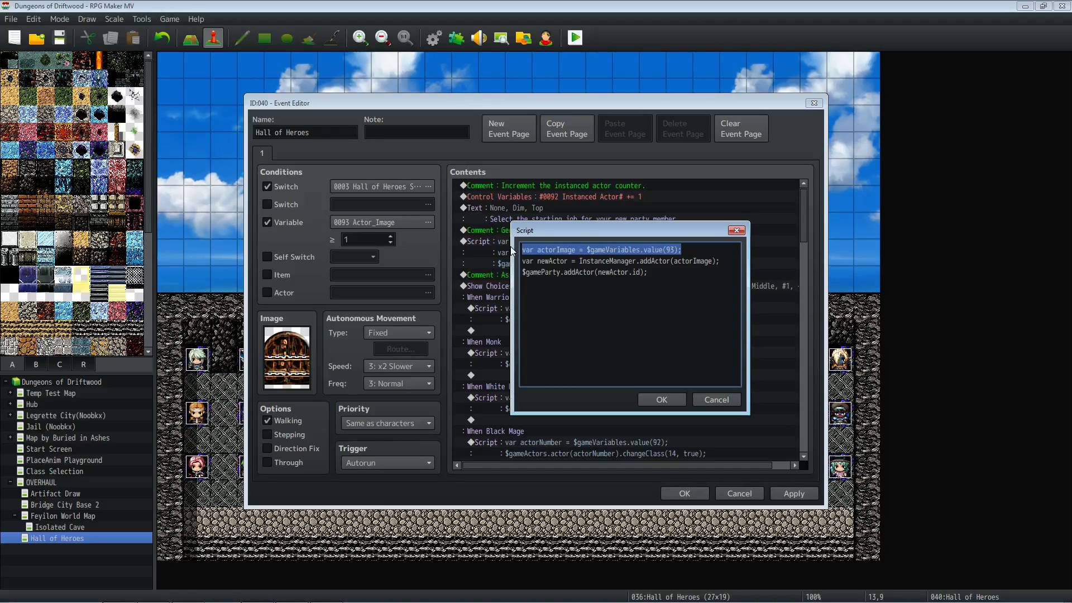
left_click_drag(535, 247, 667, 251)
left_click(587, 250)
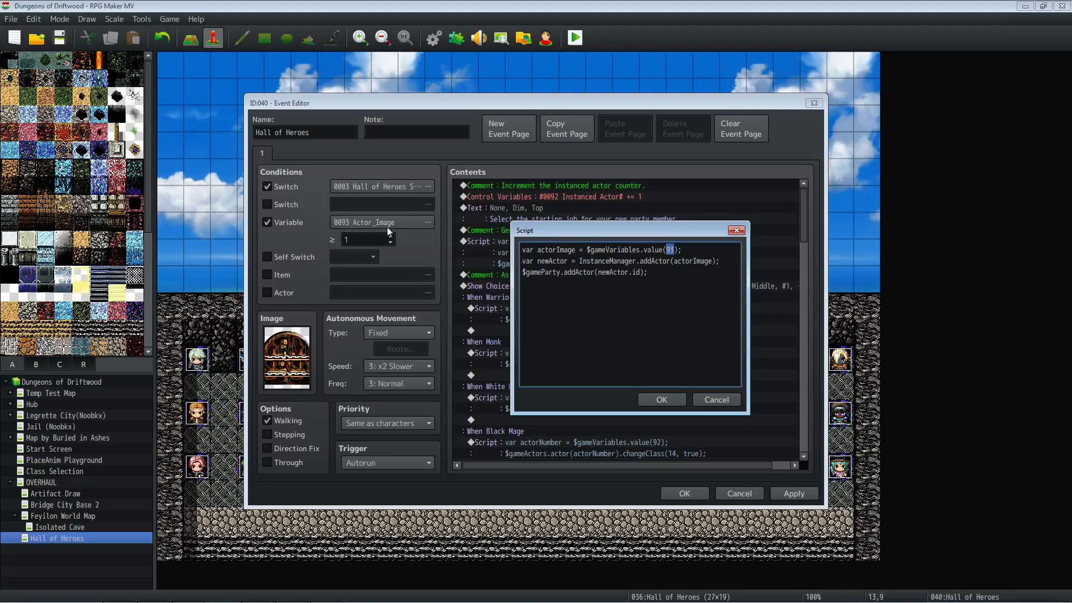
left_click_drag(666, 248, 662, 249)
left_click(686, 254)
Examine the newActor line and its InstanceManager.addActor(actorImage) call in the script.
left_click(541, 263)
left_click_drag(535, 263, 522, 260)
left_click_drag(579, 261, 616, 261)
left_click_drag(610, 261, 712, 266)
left_click_drag(674, 261, 714, 261)
left_click_drag(720, 261, 551, 261)
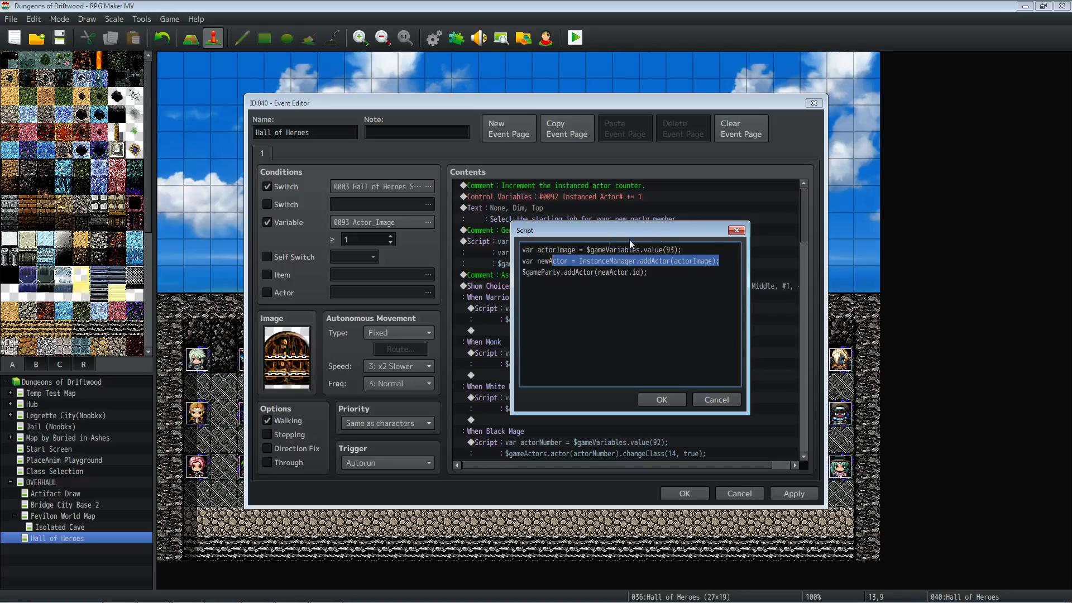
Examine how the $gameParty.addActor line uses newActor's id, and close the script.
left_click(565, 272)
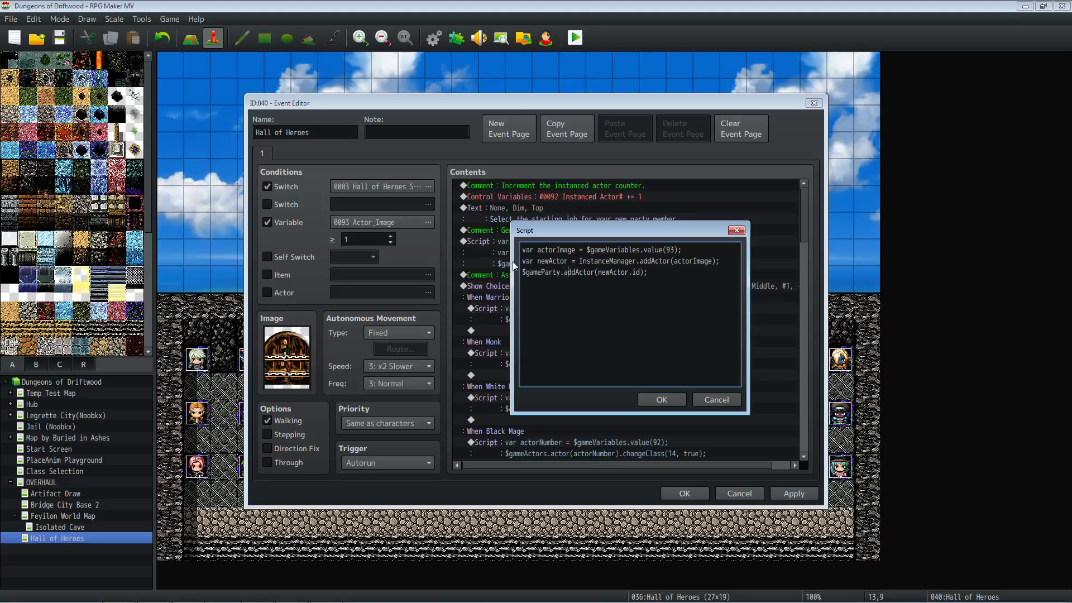
left_click_drag(599, 271, 629, 273)
left_click_drag(567, 261, 538, 260)
left_click_drag(579, 261, 716, 263)
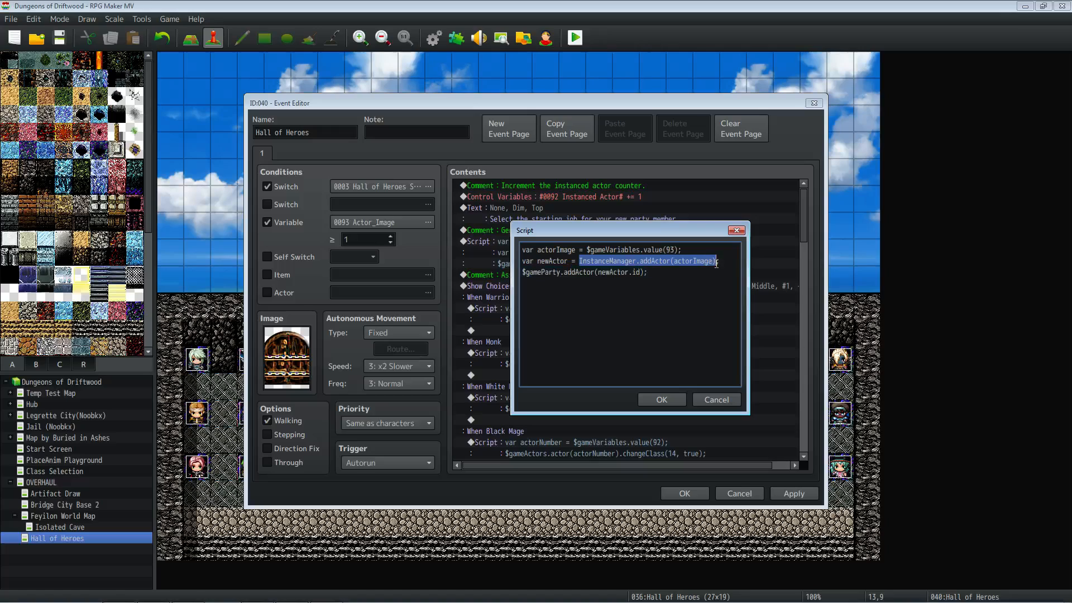
left_click(641, 273)
left_click_drag(641, 273, 509, 242)
left_click(650, 272)
left_click(650, 306)
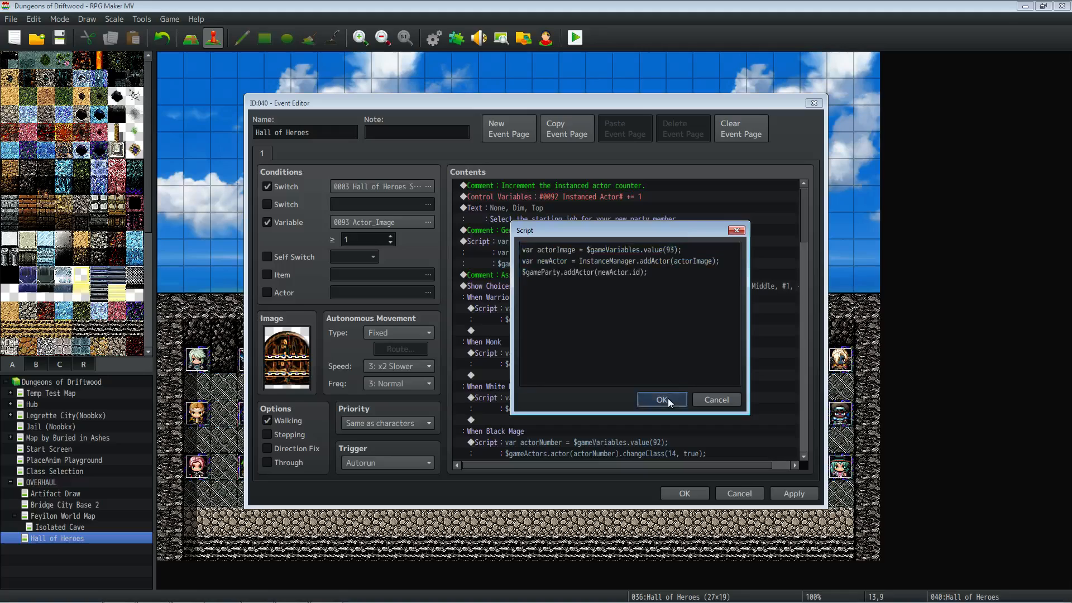
left_click(665, 399)
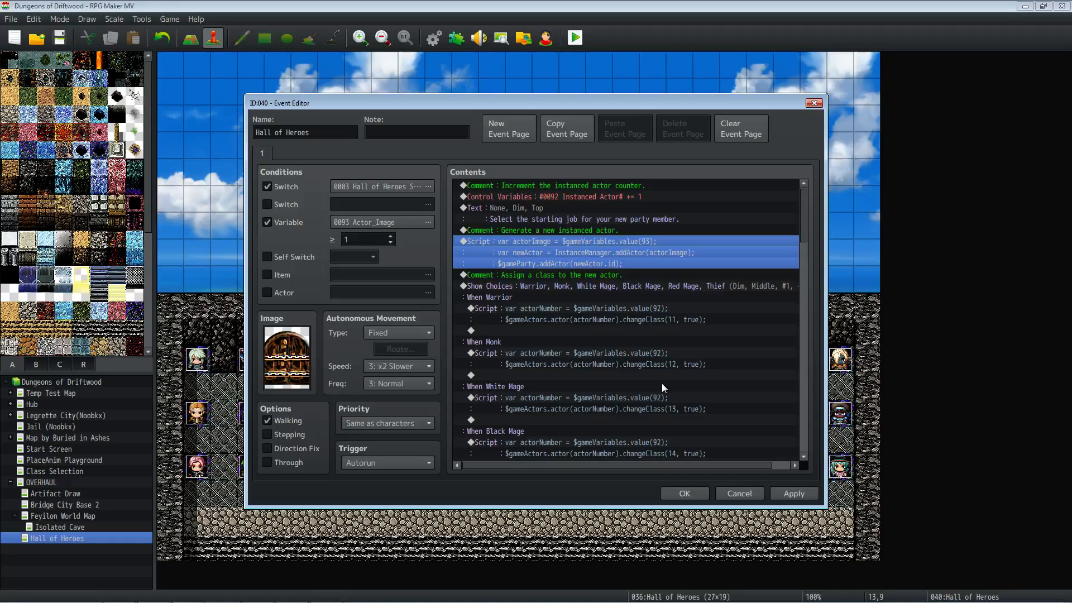
Review the class assignment comment and the branches of the Show Choices command from Warrior to Thief.
left_click(556, 274)
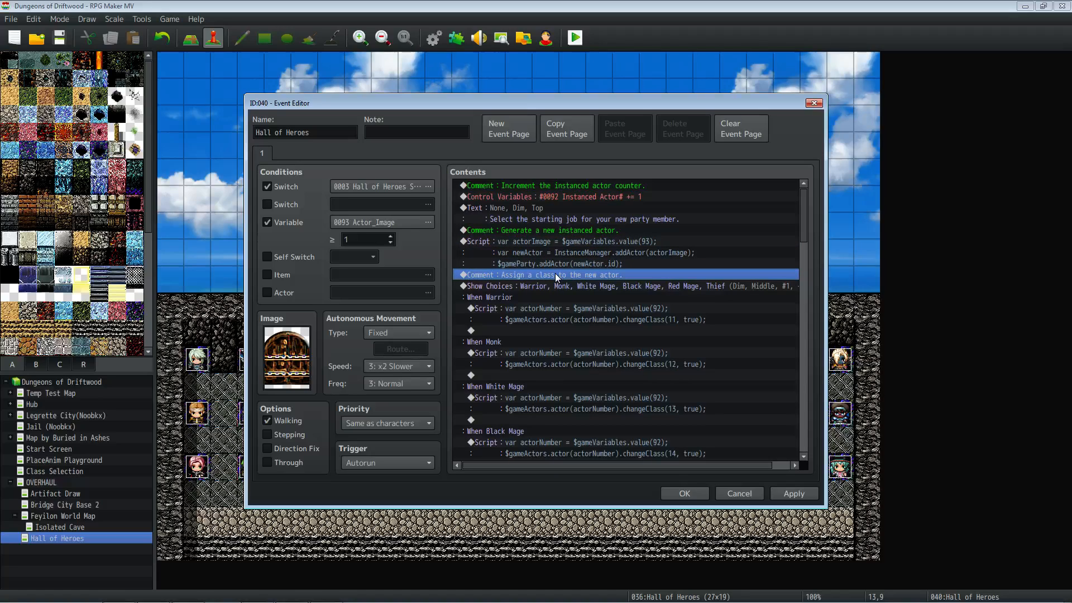
left_click(571, 285)
scroll(572, 288, "down", 1)
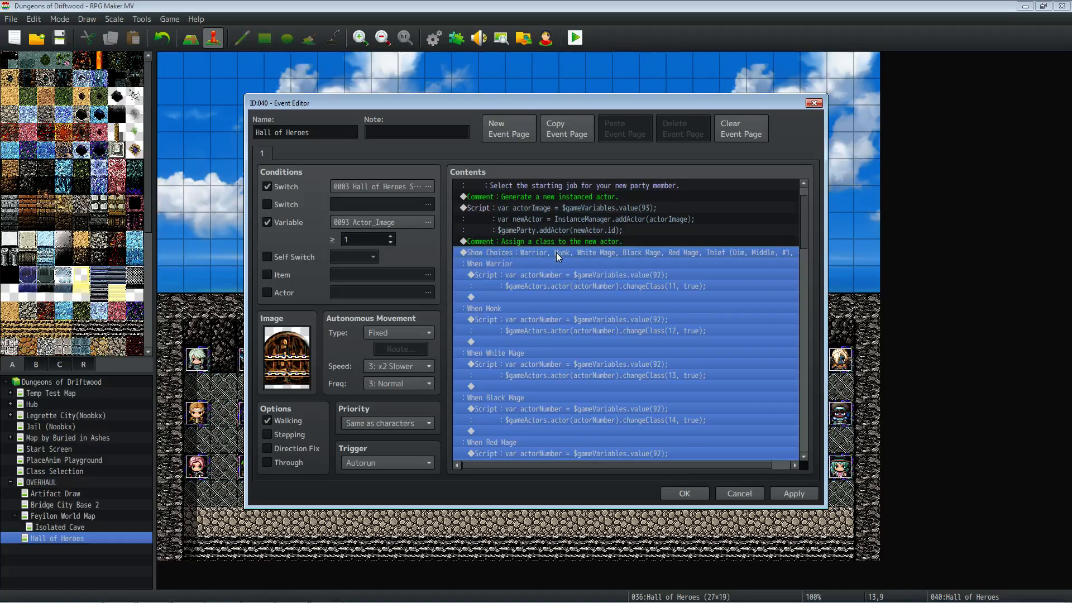
scroll(557, 255, "down", 1)
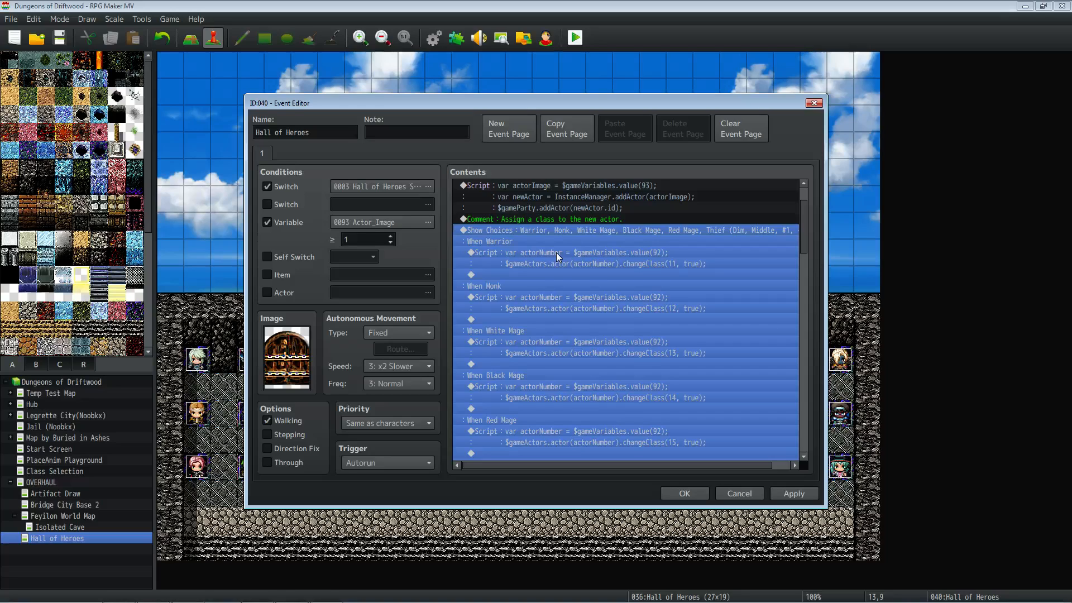
scroll(556, 253, "down", 1)
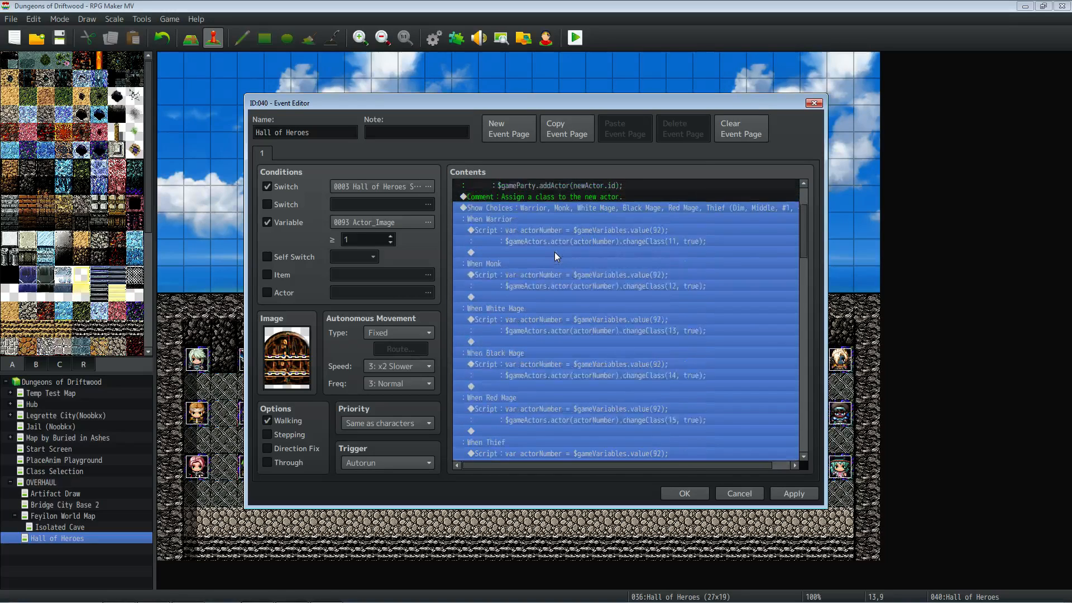
Inspect the six class entries in the Show Choices command that starts with Warrior.
right_click(543, 224)
left_click(565, 242)
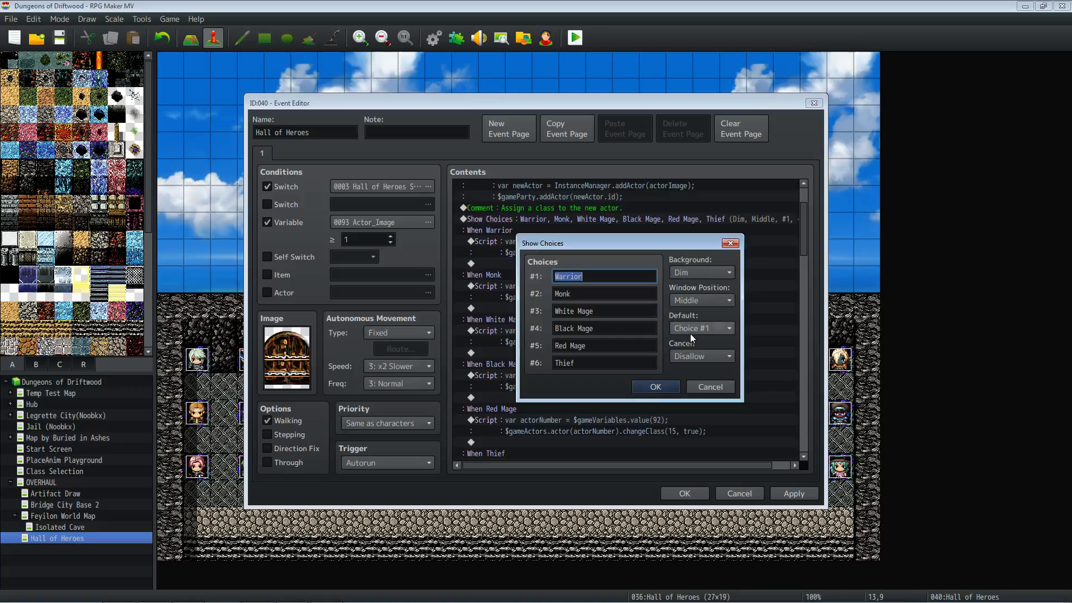
left_click_drag(587, 275, 565, 277)
key("Tab")
key("Tab")
key("Tab")
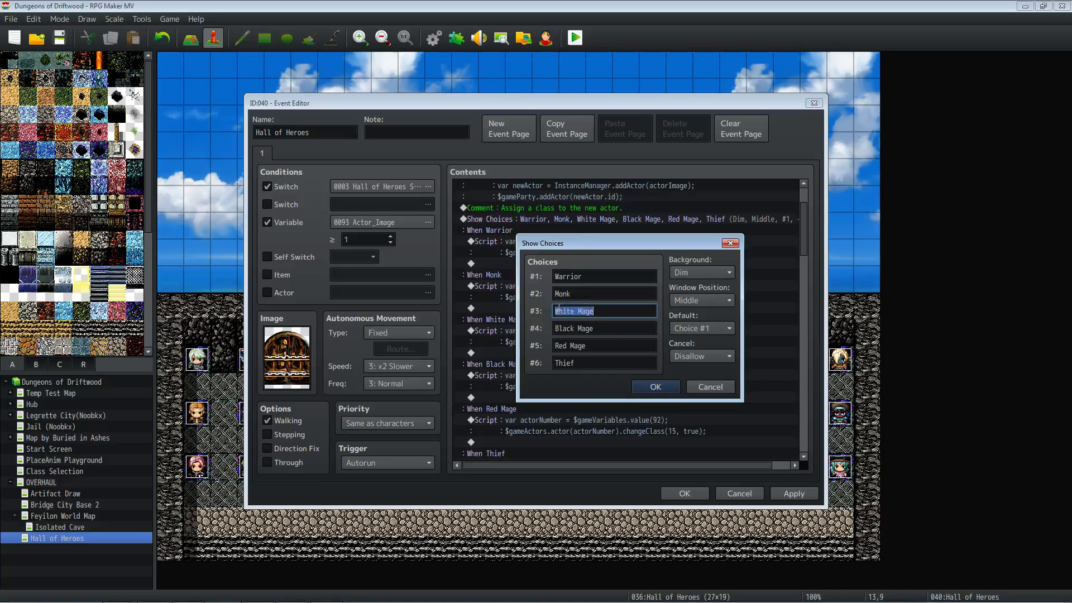
key("Tab")
key("Tab")
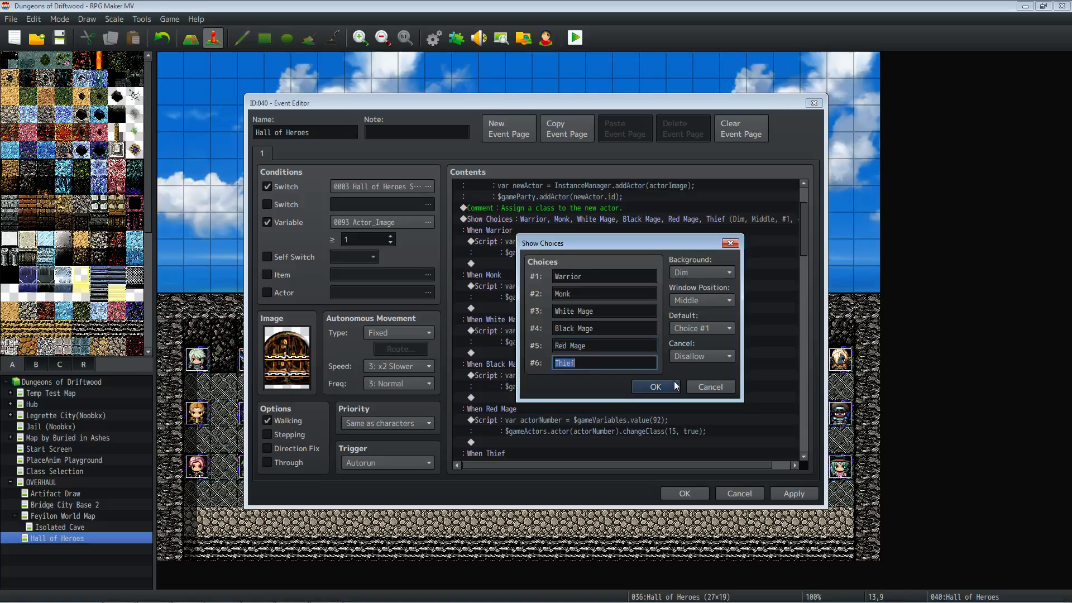
left_click(654, 386)
Look over the second Show Choices block starting with Paladin and return to the Warrior branch.
scroll(585, 283, "down", 2)
scroll(584, 279, "down", 2)
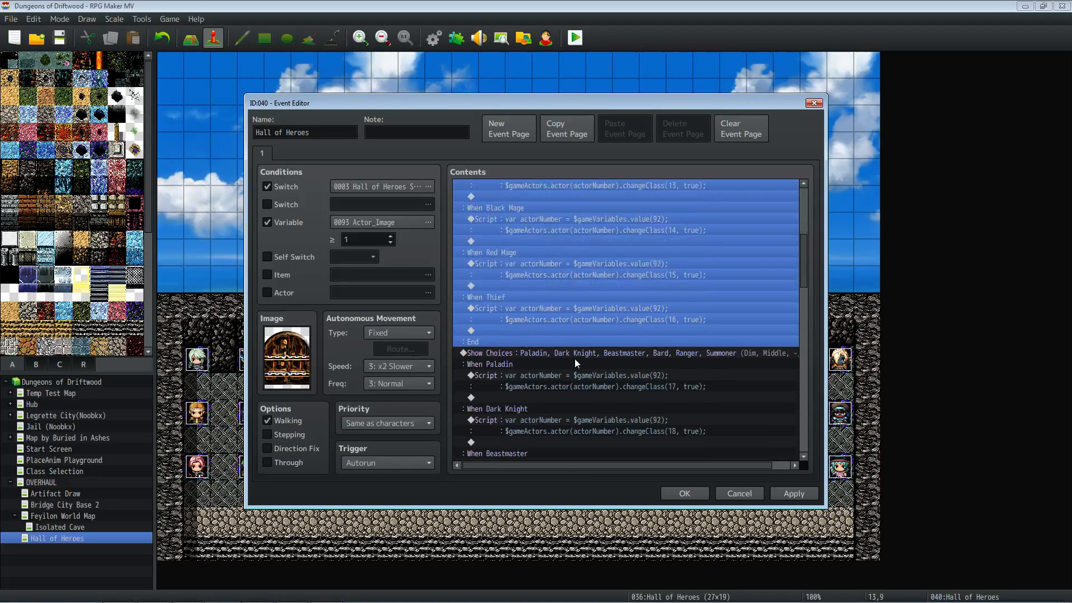
left_click(575, 353)
scroll(576, 340, "down", 2)
scroll(577, 336, "down", 2)
scroll(577, 333, "up", 10)
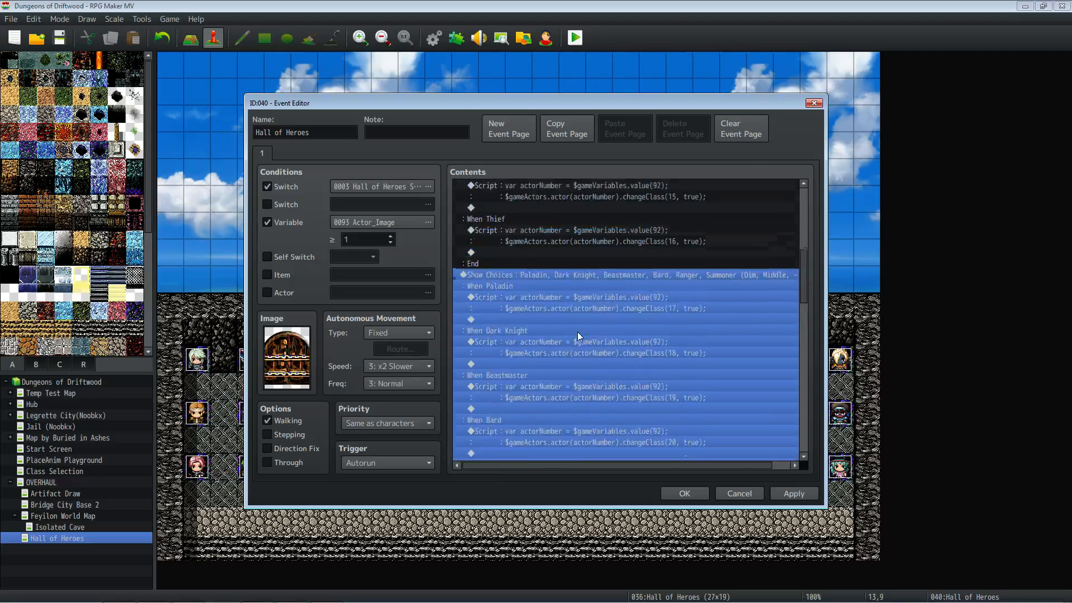
scroll(578, 330, "up", 3)
scroll(578, 329, "down", 1)
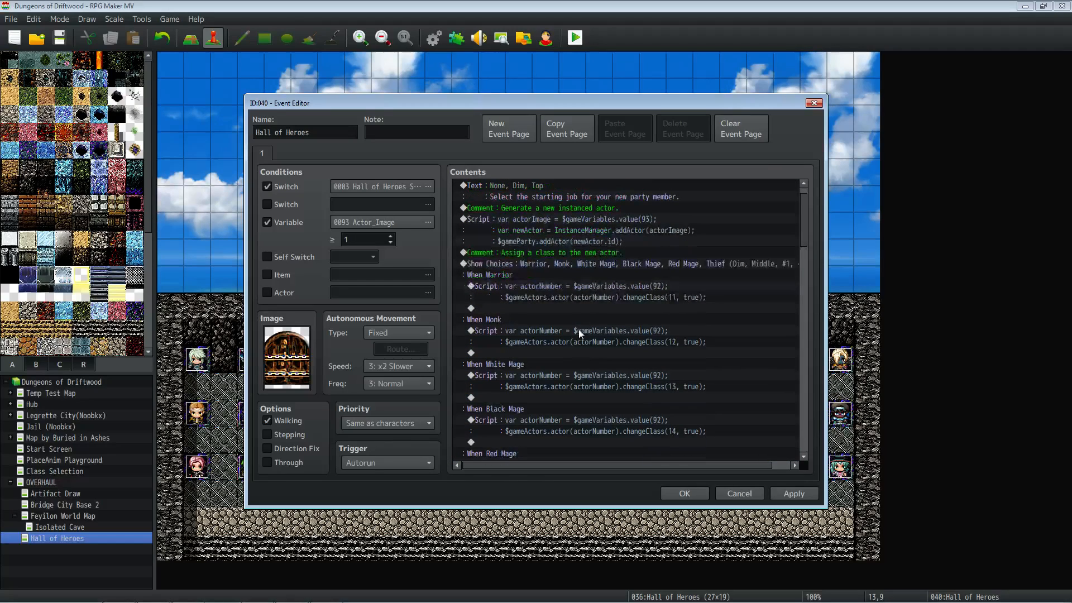
Select the Warrior branch's script and look up the Script command among the advanced event commands.
left_click(584, 286)
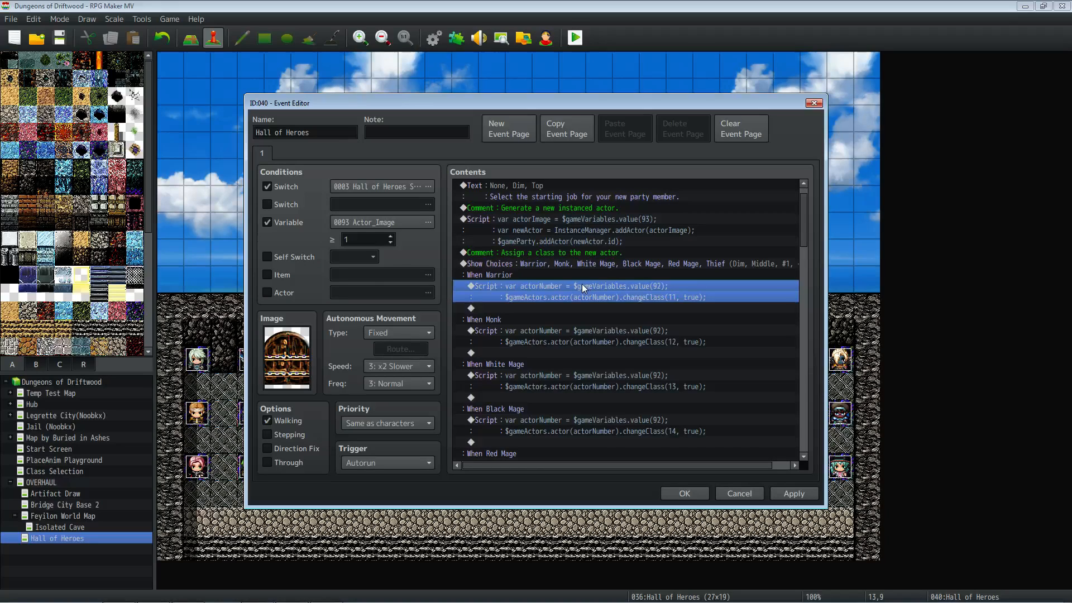
right_click(554, 288)
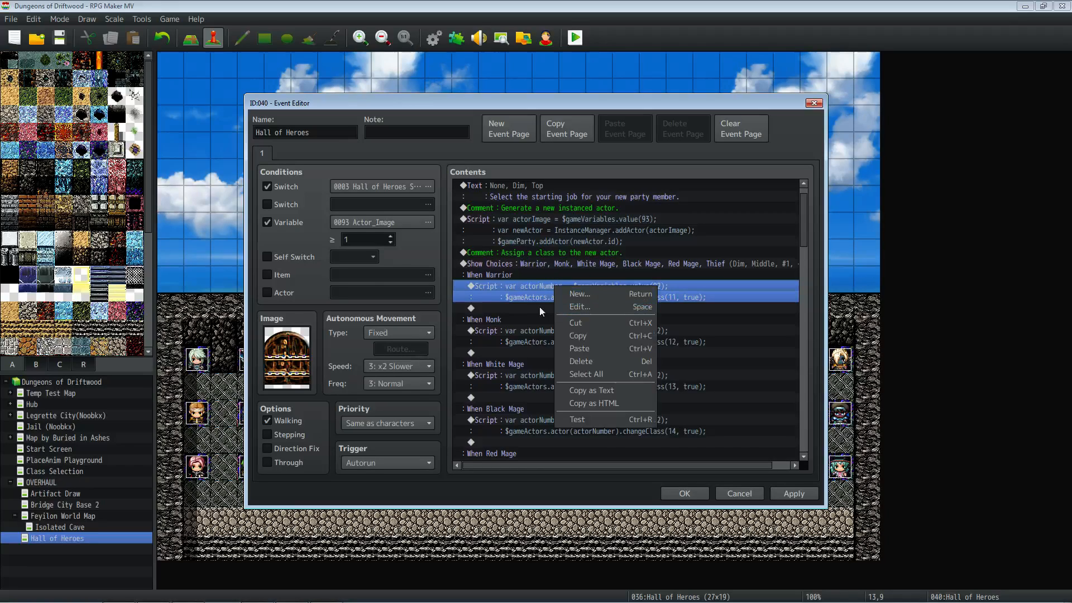
left_click(527, 287)
right_click(527, 309)
left_click(548, 318)
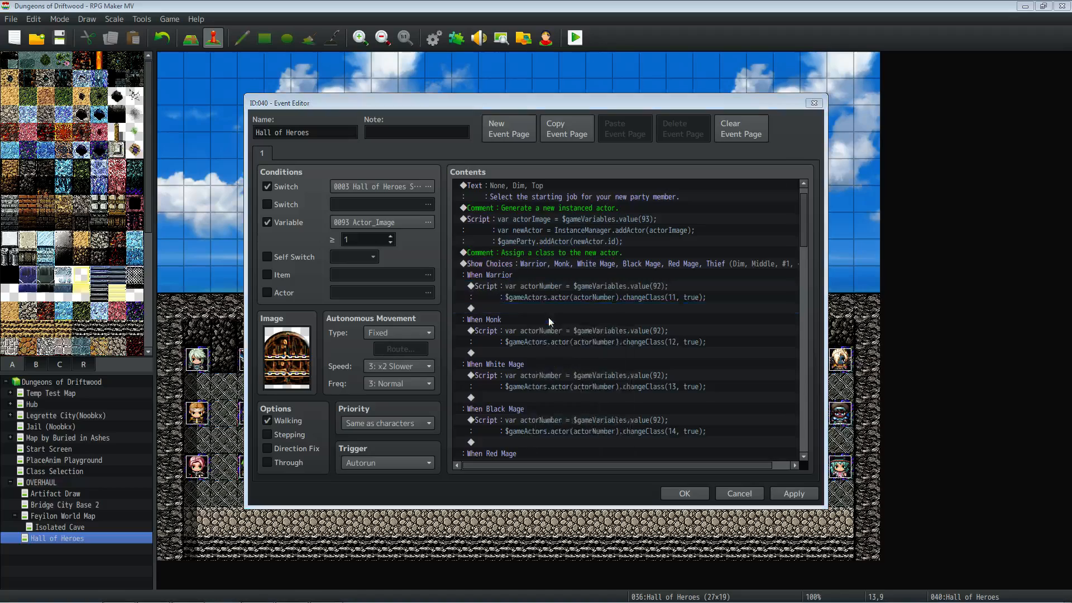
left_click(540, 156)
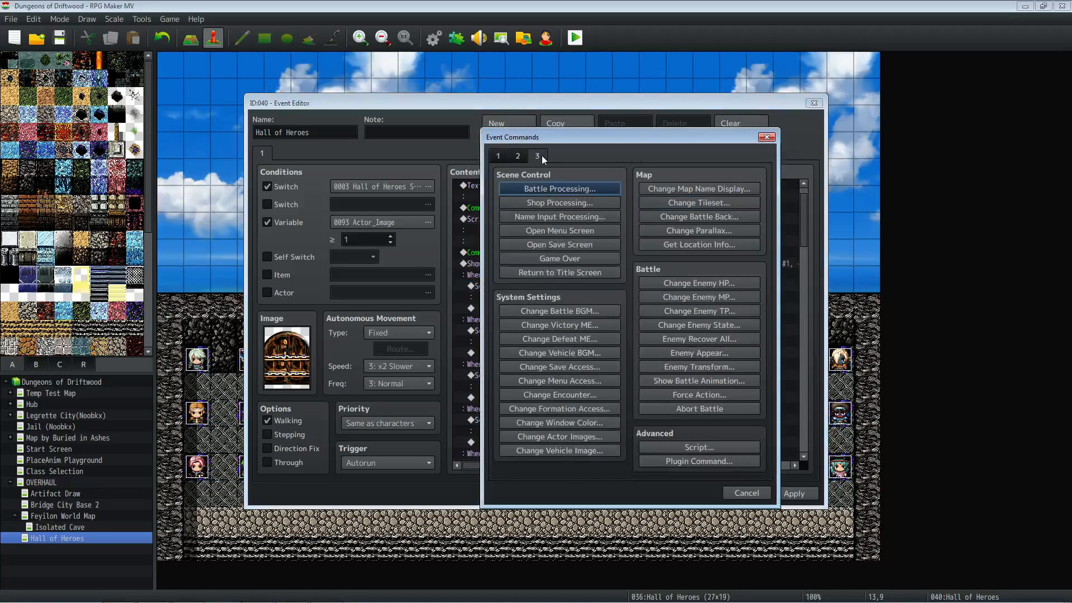
left_click(735, 492)
Open the Warrior branch's script and examine the line that assigns $gameVariables.value(92) to actorNumber.
left_click(562, 287)
right_click(561, 286)
left_click(578, 307)
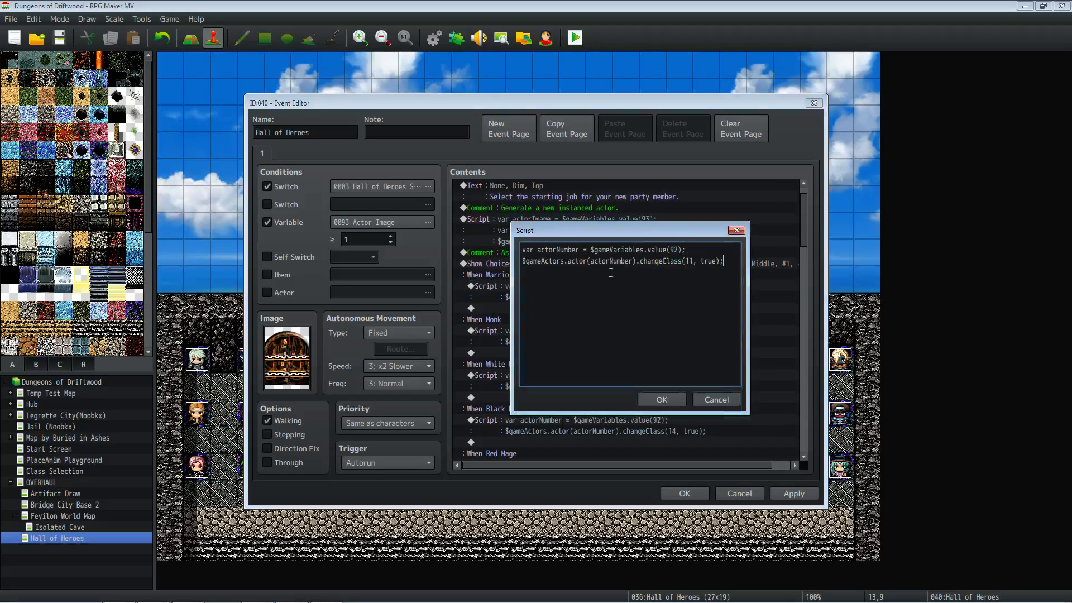
left_click_drag(579, 251, 537, 251)
double_click(558, 251)
left_click(590, 251)
mouse_move(591, 251)
left_mouse_down()
mouse_move(684, 250)
mouse_move(516, 252)
mouse_move(616, 250)
mouse_move(522, 250)
mouse_move(593, 251)
left_mouse_up()
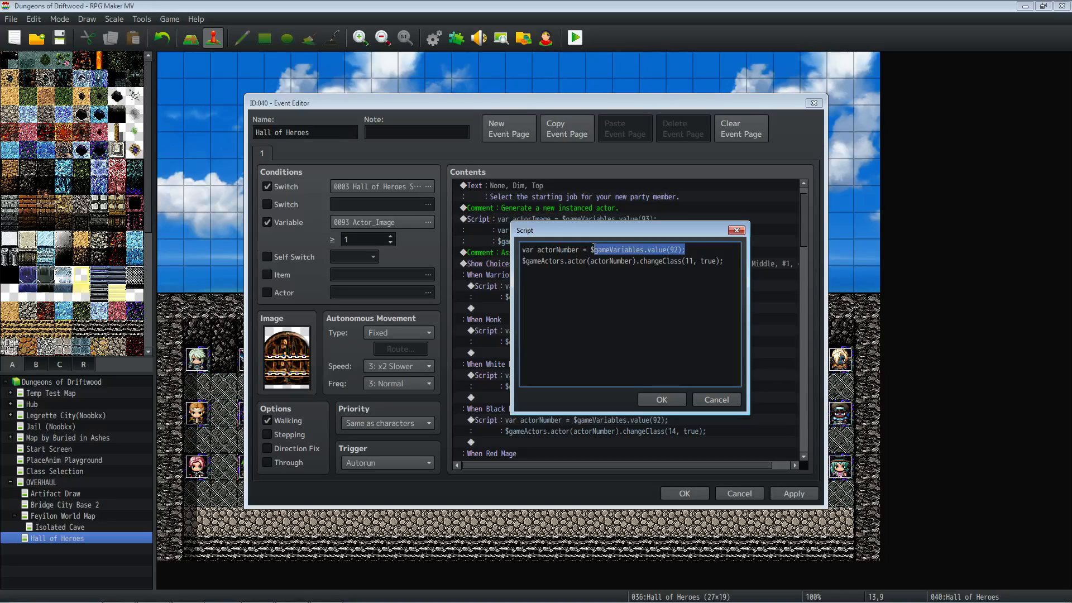
left_click_drag(578, 250, 633, 261)
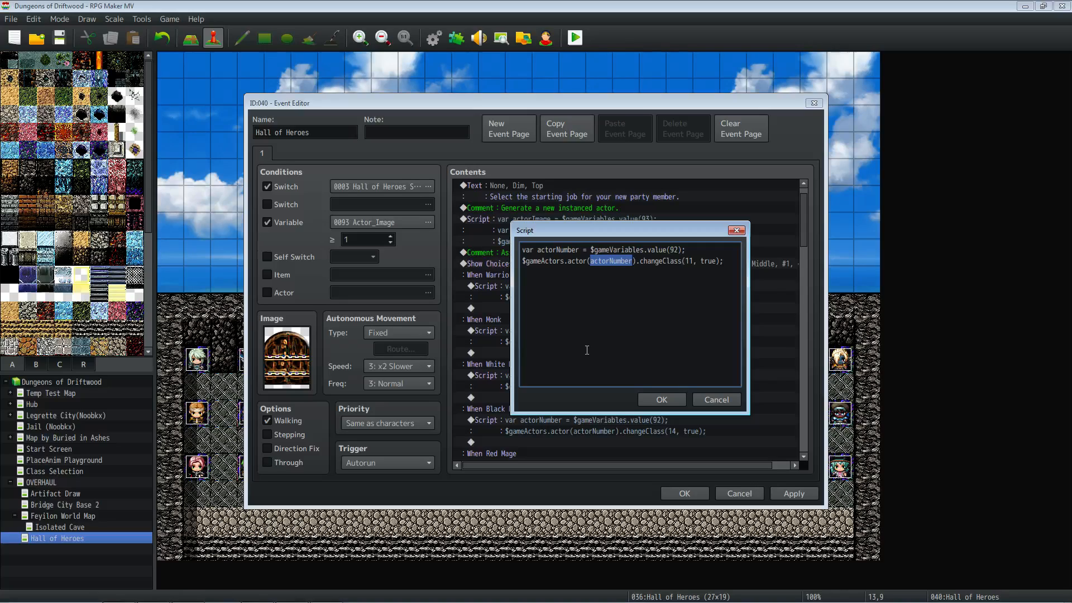
Examine the changeClass call and its arguments 11 and true in the Warrior script, and close the script.
left_click_drag(590, 249, 686, 249)
left_click_drag(537, 249, 694, 261)
left_click(640, 261)
left_click(685, 262)
left_click_drag(697, 261, 716, 260)
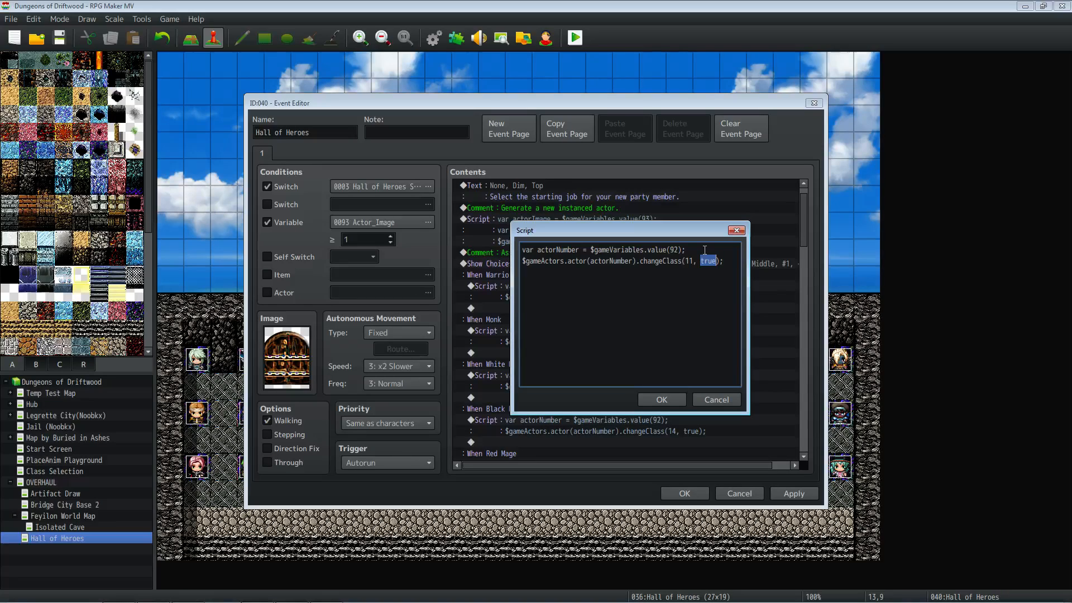
left_click_drag(701, 261, 718, 261)
left_click(677, 400)
Look over the Monk branch's script, and close the Hall of Heroes event with its contents kept.
right_click(561, 287)
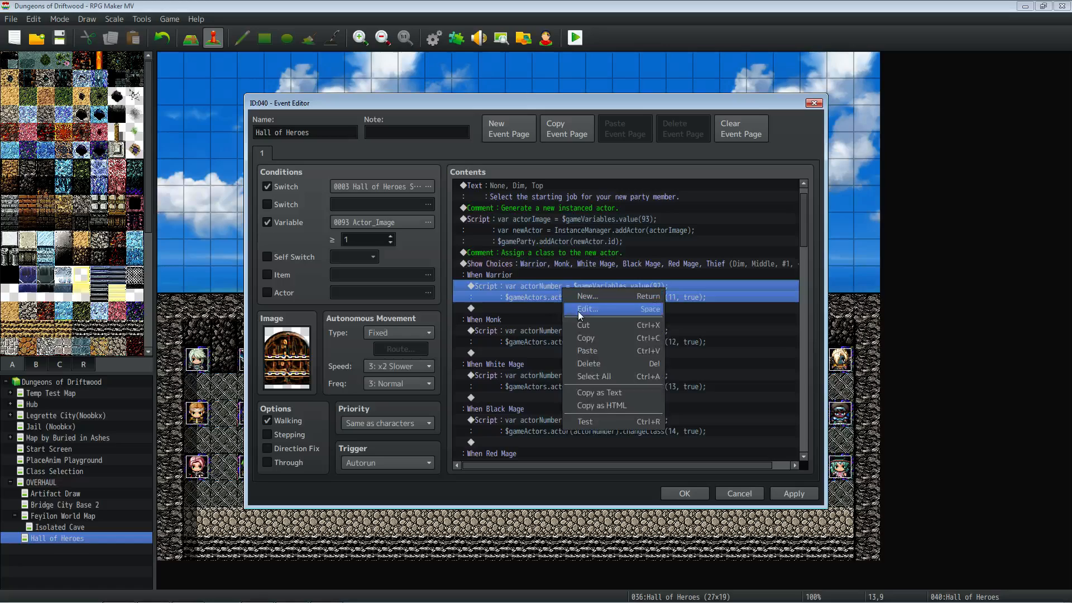
left_click(591, 350)
left_click(561, 336)
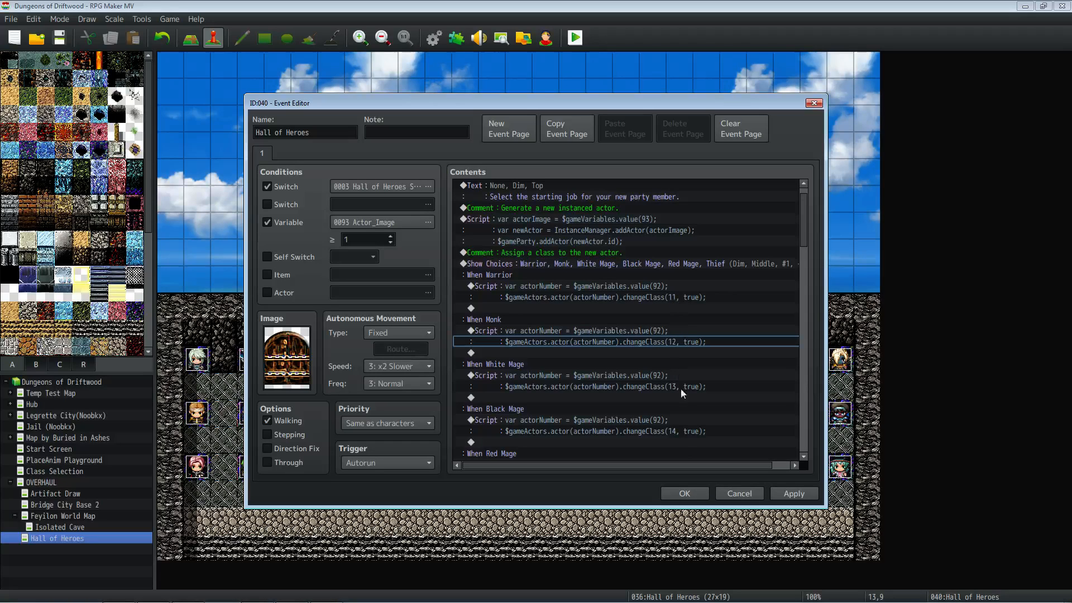
left_click(684, 494)
Look up the IDs of the Warrior and Monk classes in the database, and close the database.
left_click(434, 38)
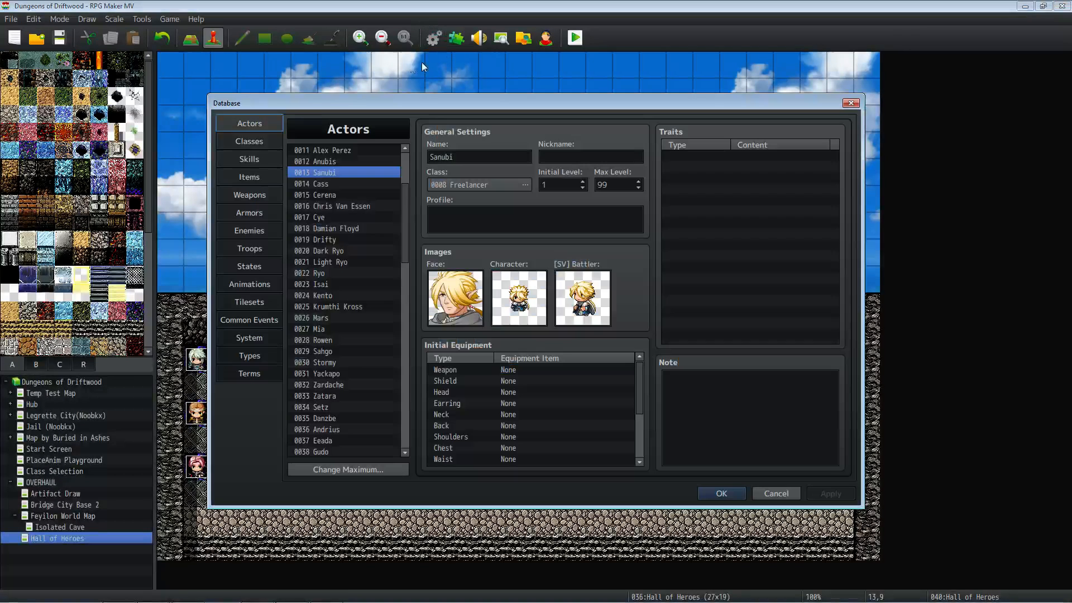
left_click(249, 140)
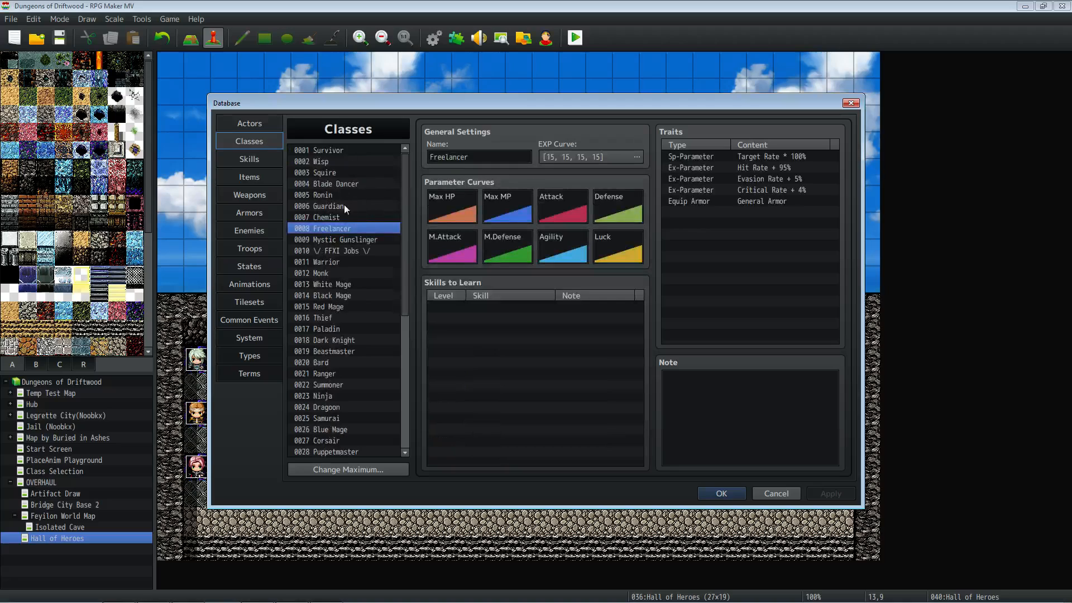
scroll(343, 200, "down", 2)
left_click(339, 205)
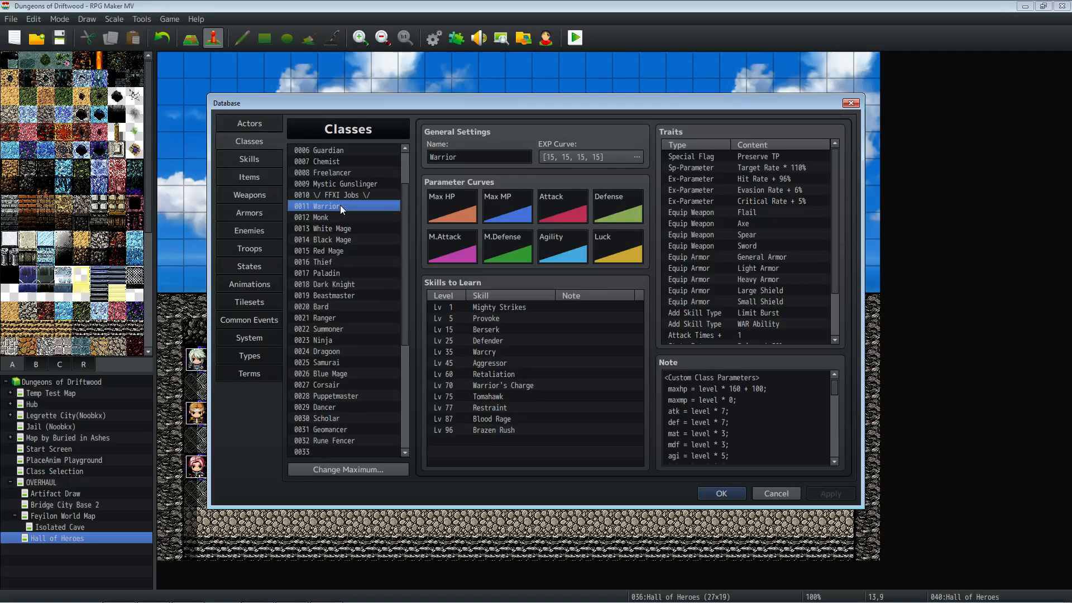
left_click(363, 217)
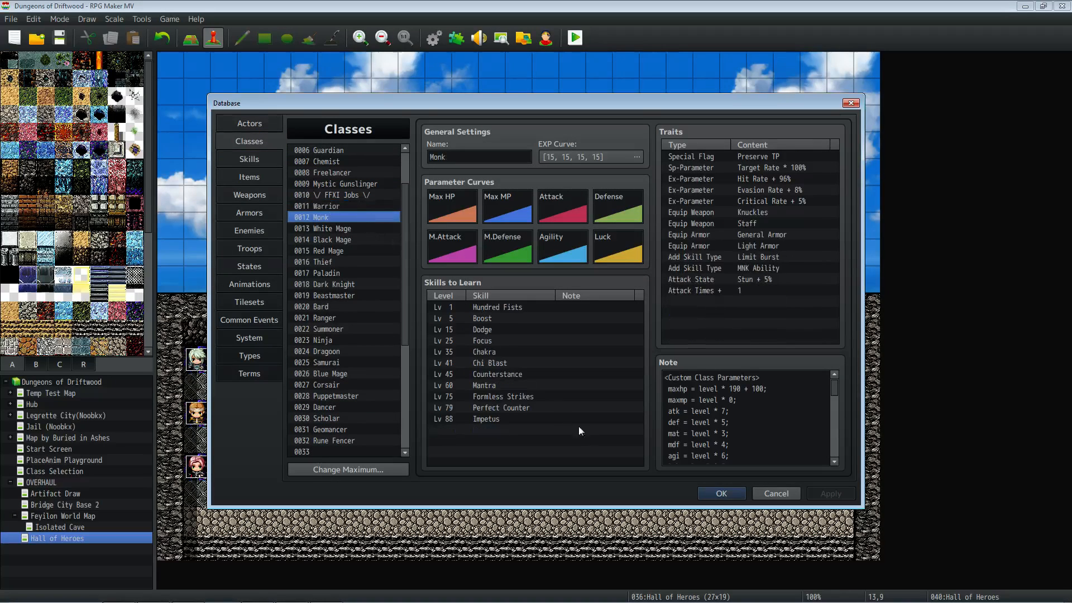
left_click(708, 491)
Reopen the Hall of Heroes event and compare the changeClass scripts of the Monk, White Mage and Black Mage branches.
right_click(523, 307)
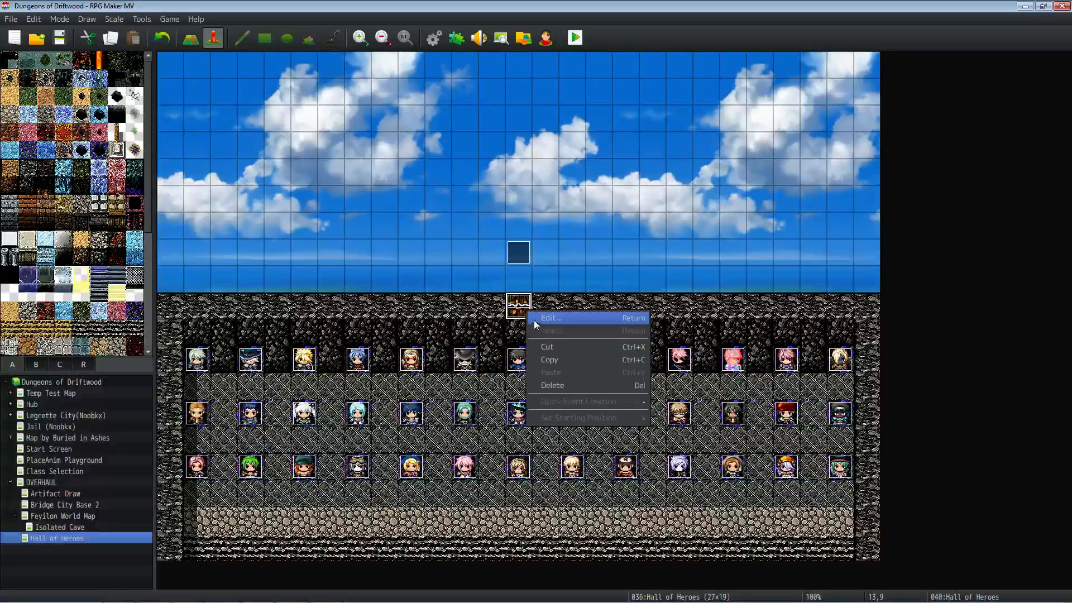
left_click(544, 318)
left_click(677, 364)
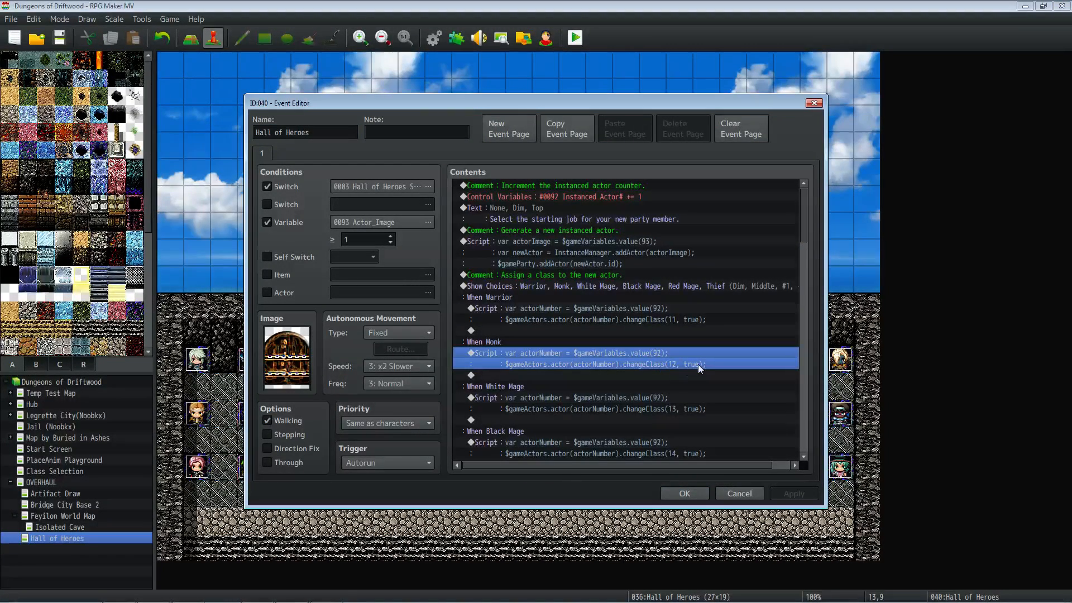
scroll(614, 334, "down", 1)
scroll(552, 291, "down", 2)
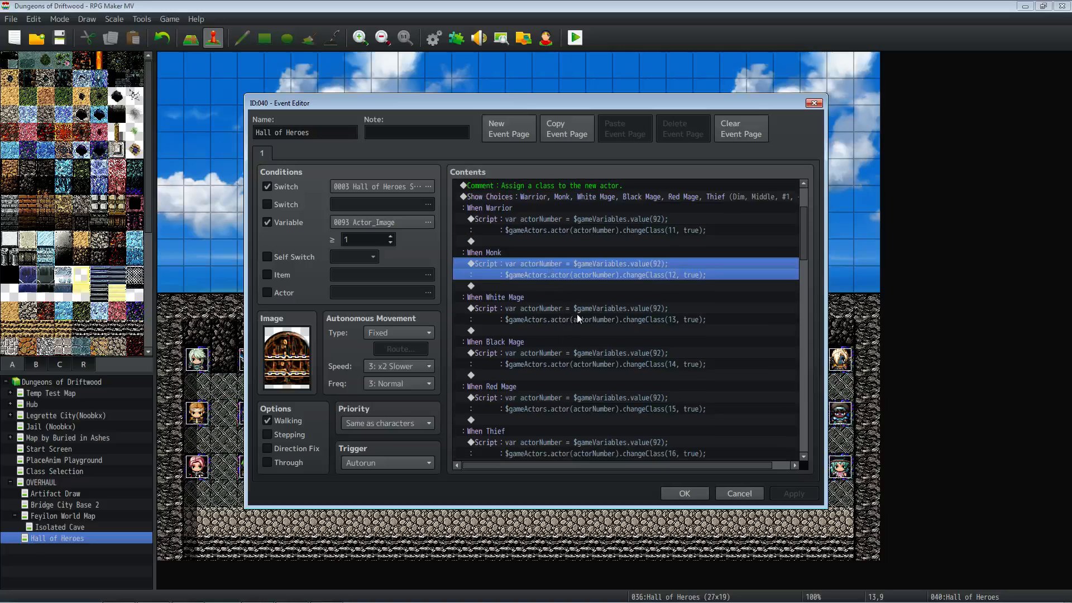
left_click(658, 324)
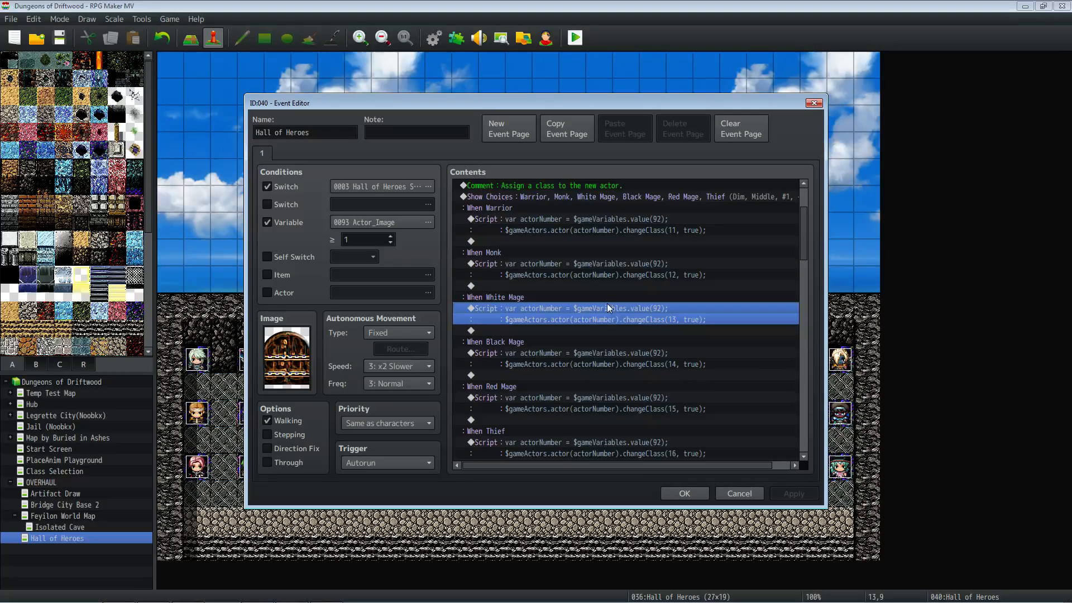
left_click(672, 317)
left_click(518, 352)
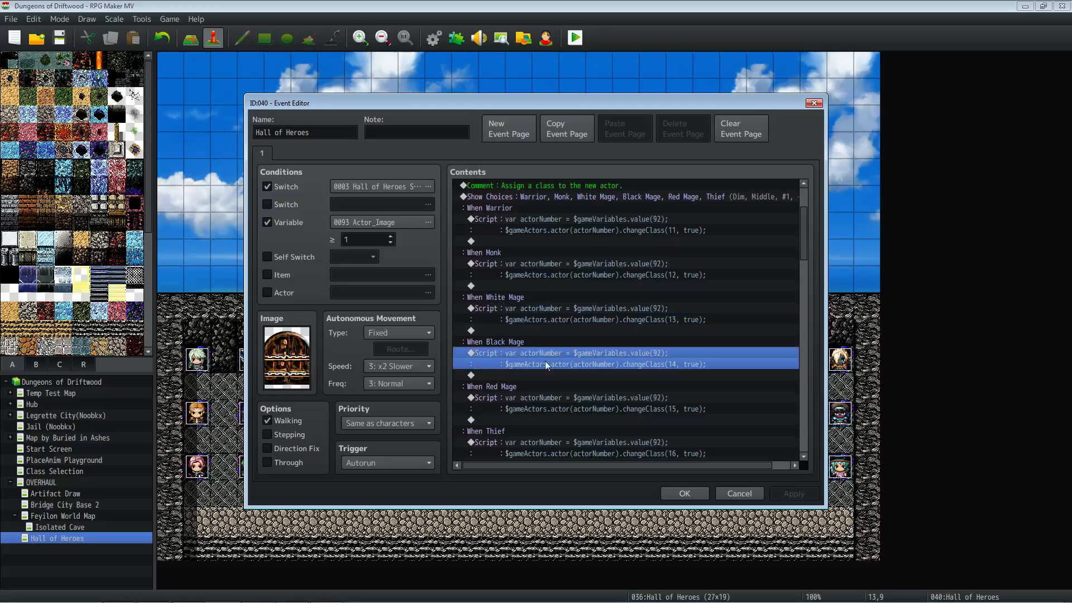
left_click(671, 366)
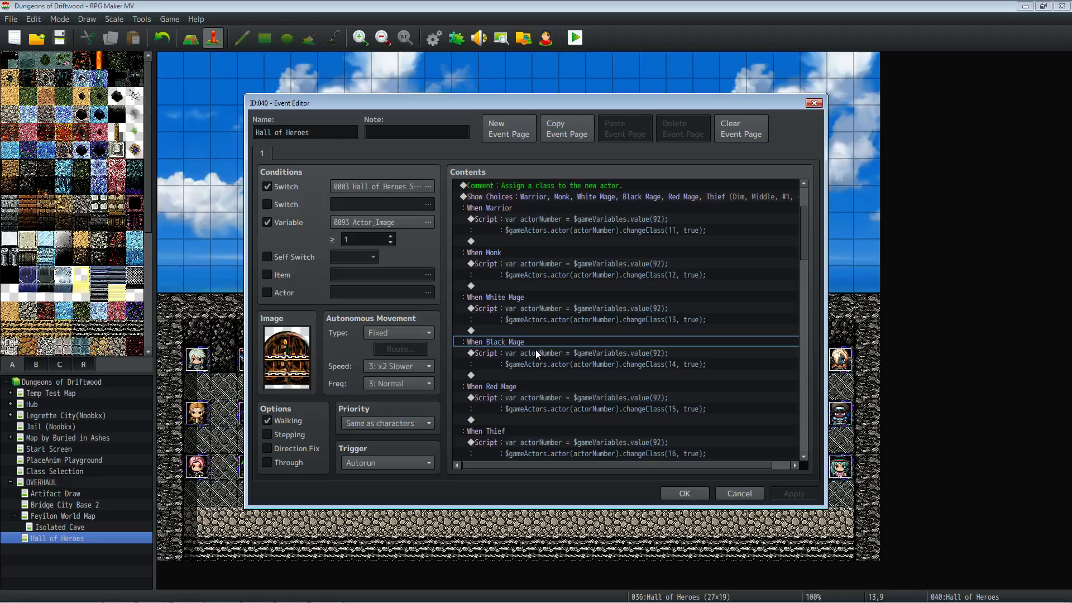
Inspect the choices and cancel setting of the Show Choices command that starts with Paladin.
scroll(536, 346, "down", 7)
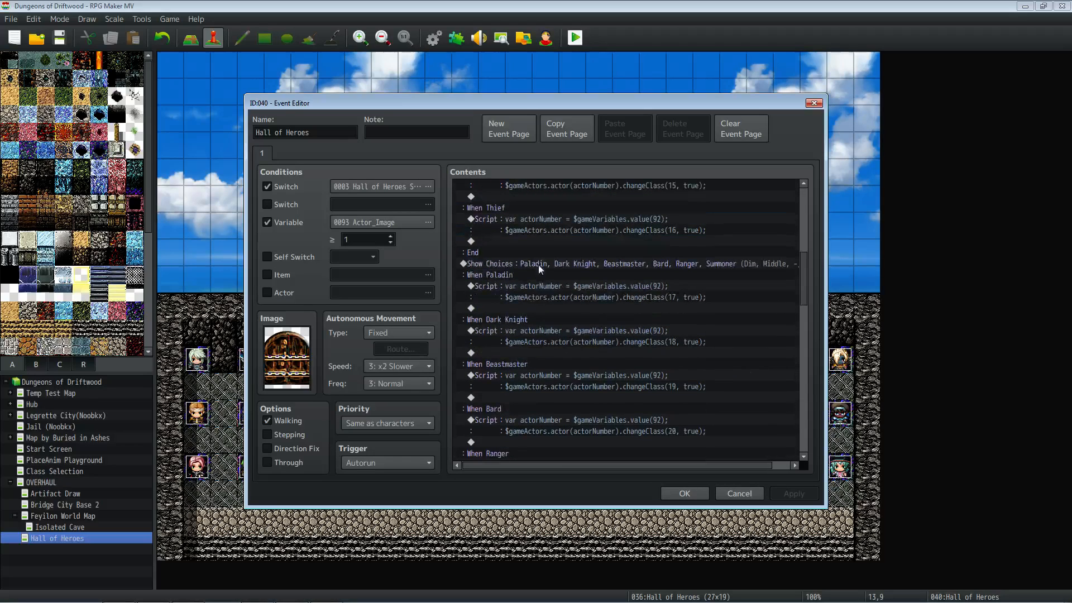
left_click(538, 266)
scroll(553, 240, "up", 1)
scroll(558, 250, "down", 2)
right_click(525, 240)
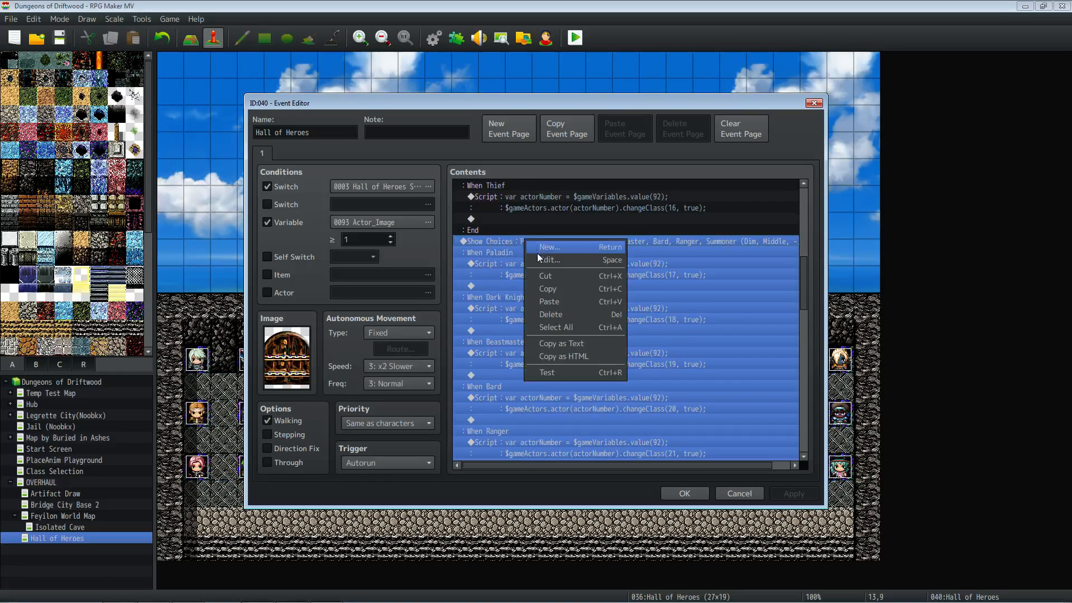
left_click(544, 259)
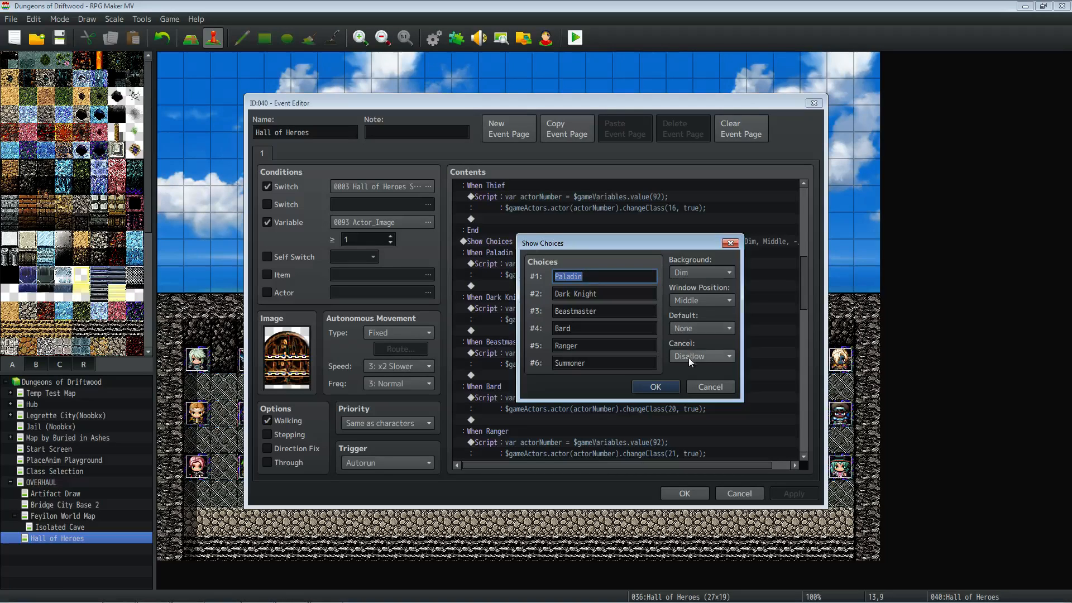
left_click(647, 387)
Look through the remaining class choice branches from Ninja to Rune Fencer, down to the end of the event.
scroll(569, 291, "down", 7)
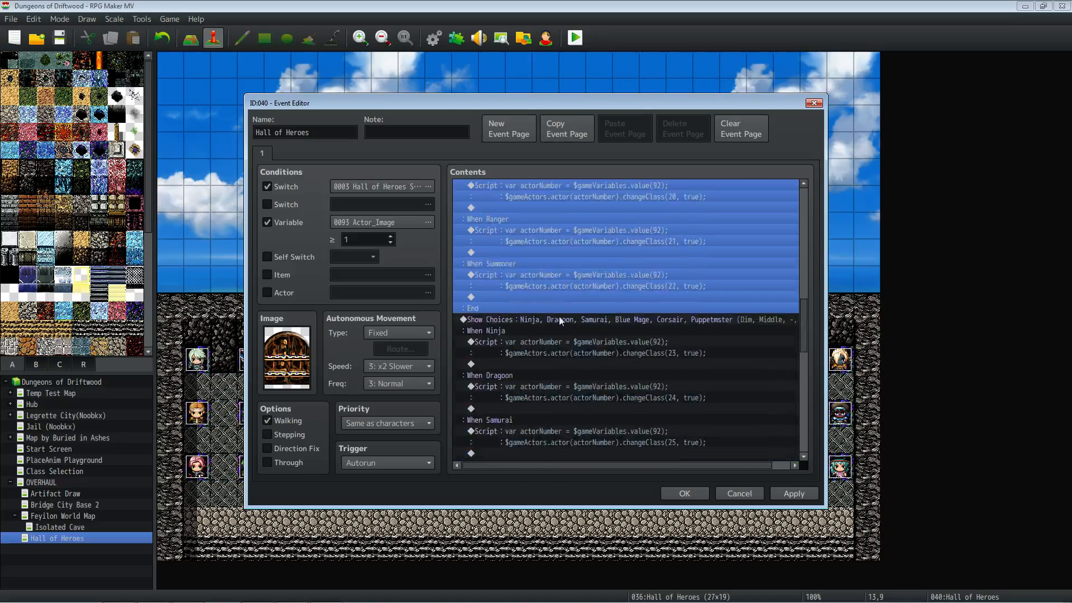
left_click(562, 307)
scroll(557, 322, "down", 10)
left_click(551, 353)
scroll(550, 353, "down", 2)
scroll(550, 353, "down", 2)
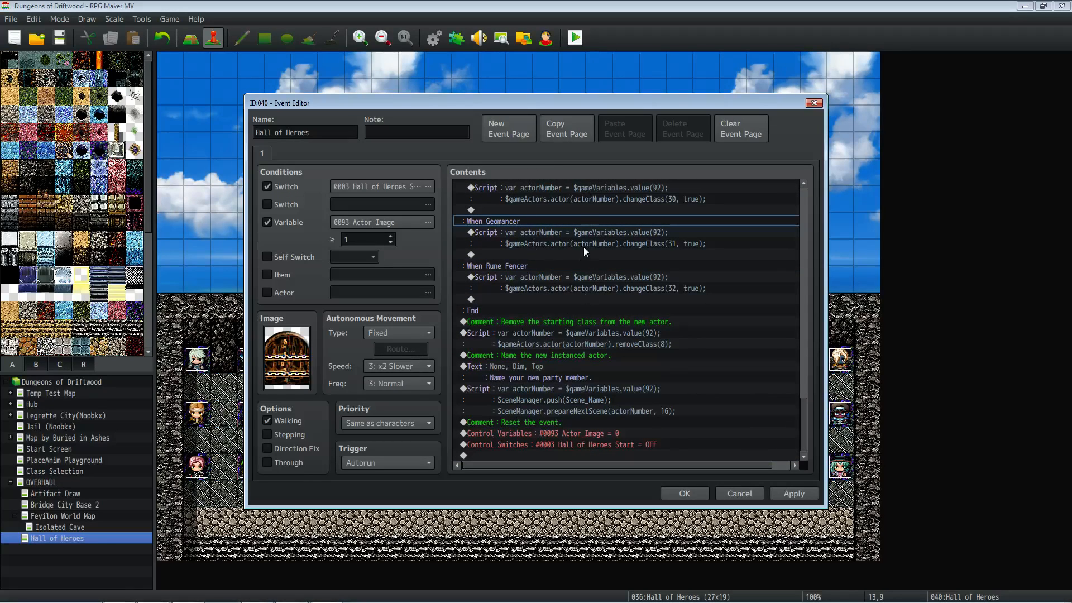
Open the script that removes the new actor's starting class and examine its actorNumber assignment.
left_click(554, 322)
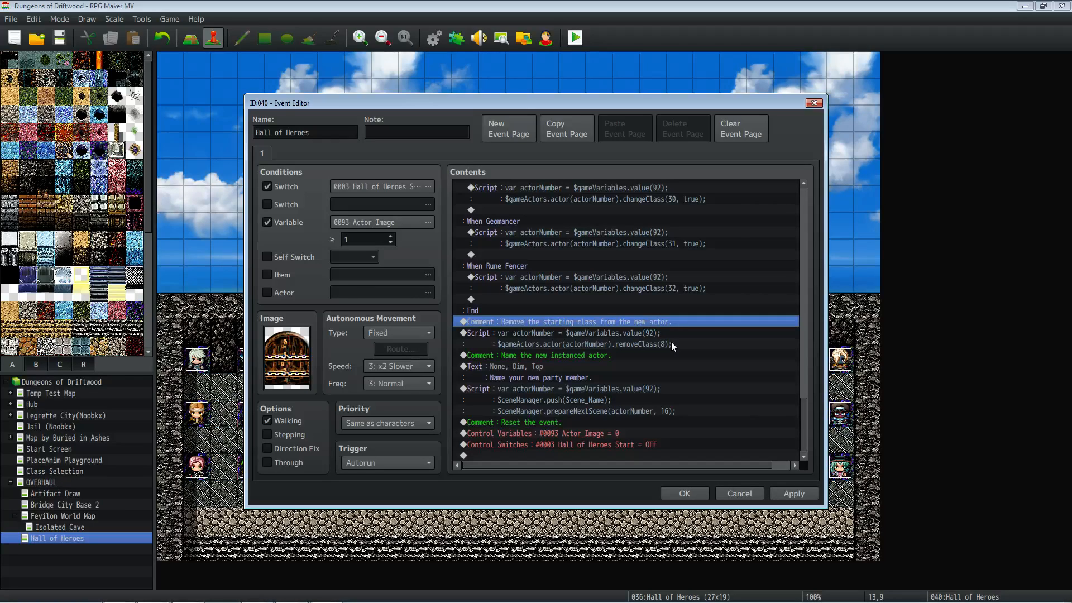
left_click(613, 332)
right_click(560, 336)
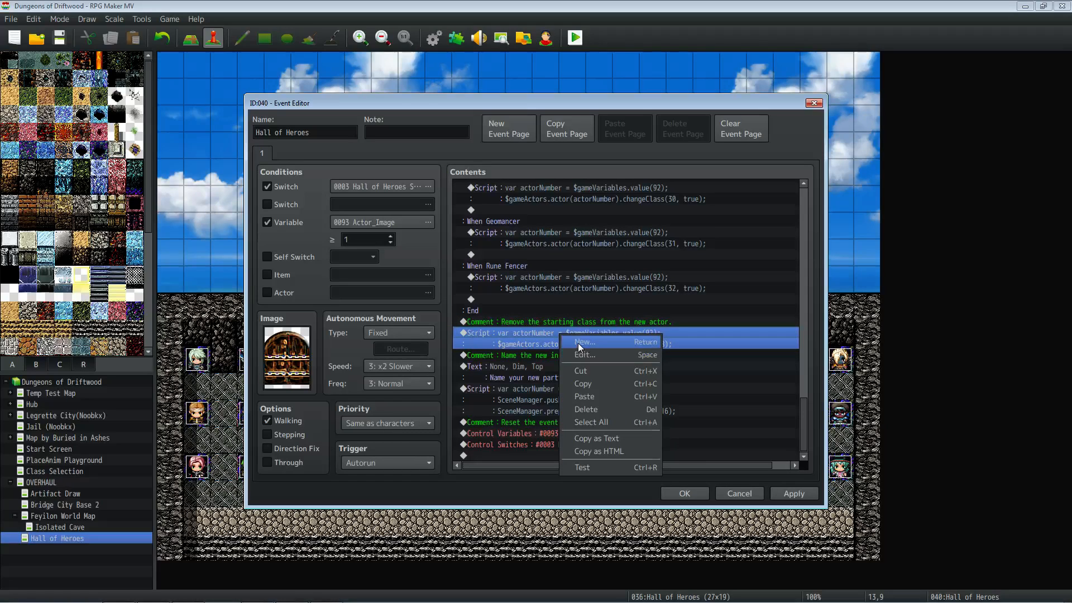
left_click(582, 354)
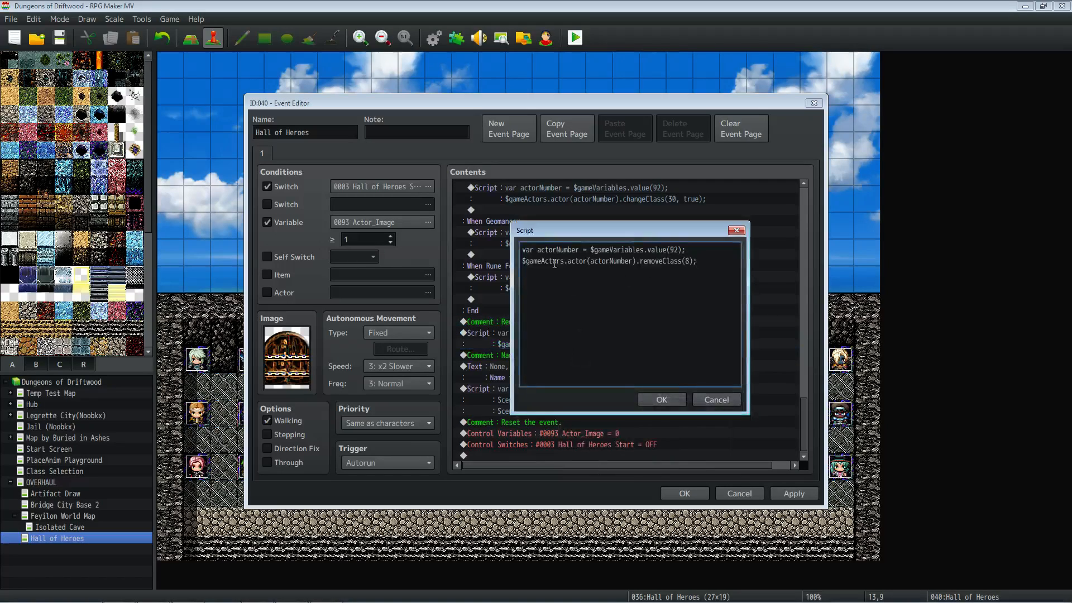
left_click_drag(537, 250, 580, 250)
left_click_drag(590, 251, 678, 250)
left_click(689, 248)
Examine the removeClass(8) call in the starting-class removal script and close the script.
left_click_drag(522, 261, 663, 261)
left_click_drag(662, 261, 686, 260)
left_click_drag(704, 259, 514, 261)
left_click(622, 281)
left_click(661, 399)
Review the comment, message text and script commands that name the new instanced actor.
left_click(582, 370)
left_click(580, 355)
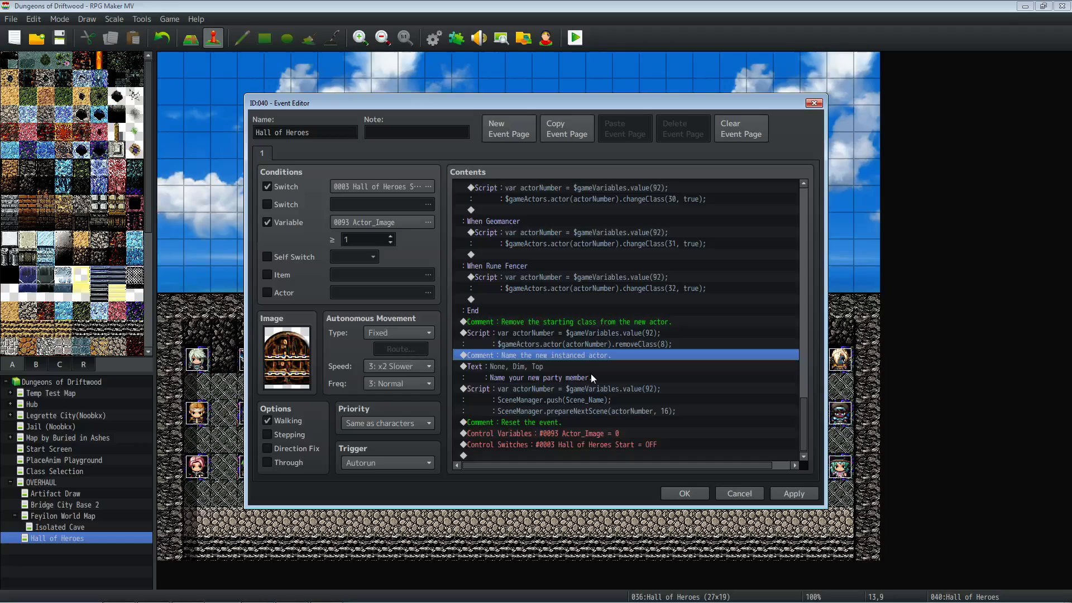
left_click(530, 366)
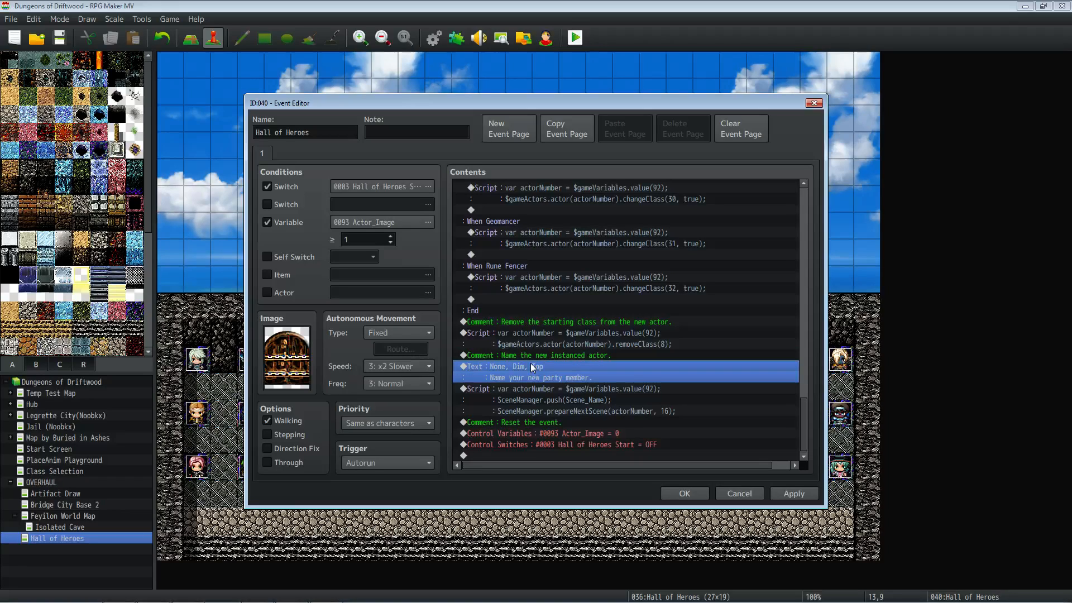
left_click(539, 391)
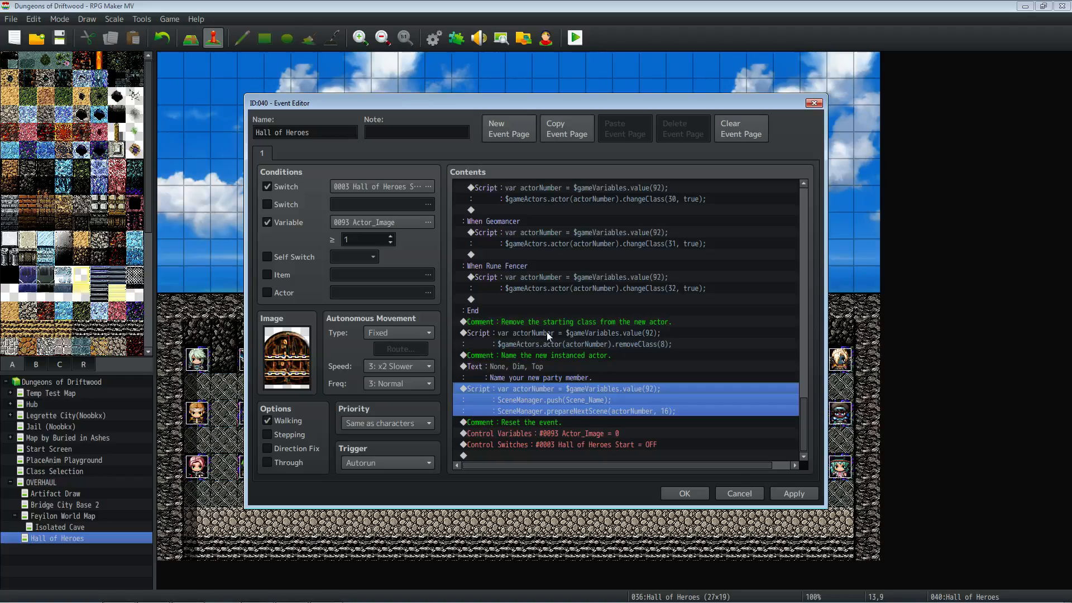
Open the actor-naming script and examine its actorNumber assignment from variable 92.
right_click(543, 386)
left_click(561, 407)
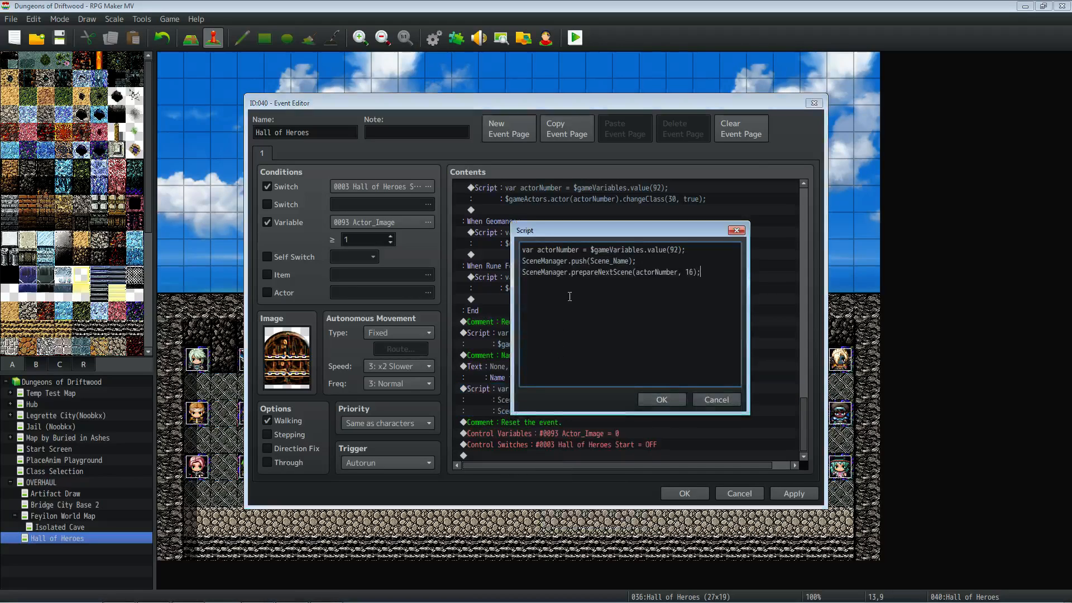
double_click(558, 249)
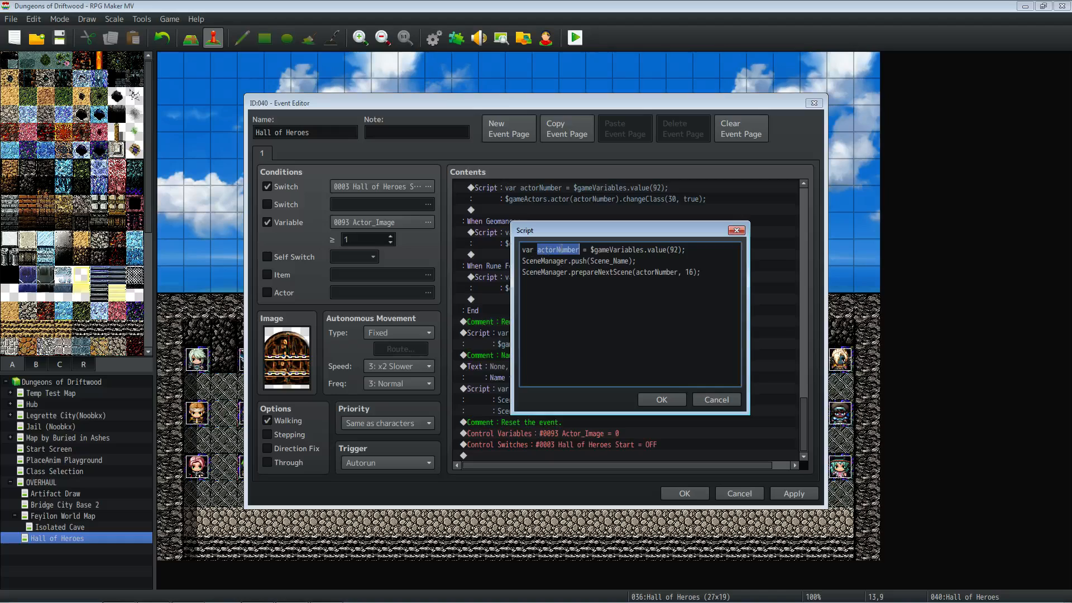
left_click_drag(593, 250, 660, 250)
Examine the SceneManager.push(Scene_Name) line in the actor-naming script.
left_click(572, 264)
left_click(523, 261)
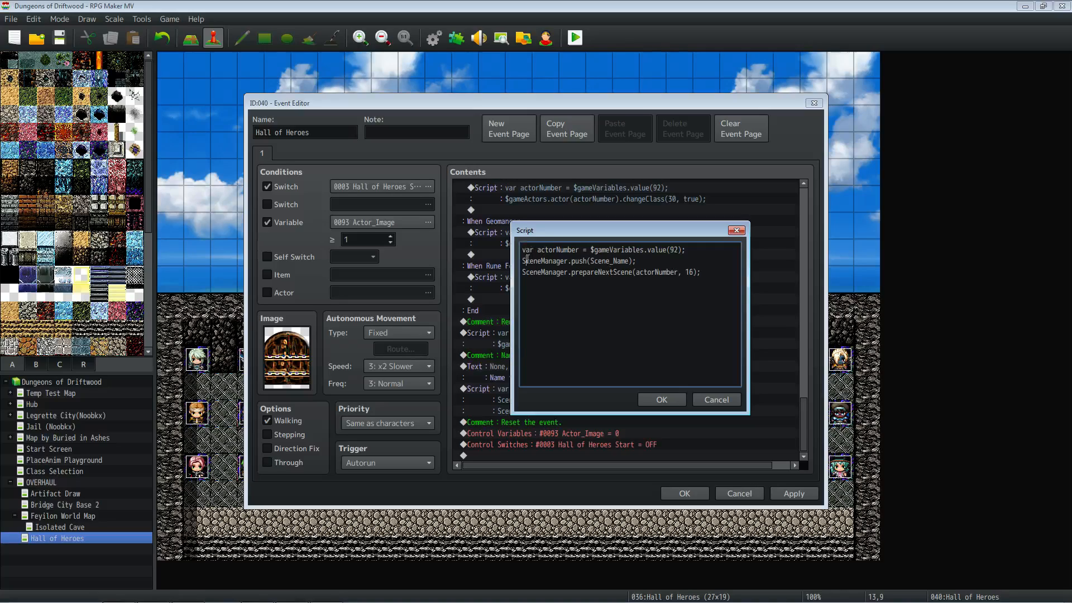
left_click(542, 260)
double_click(593, 261)
left_click(594, 263)
left_click(616, 262)
left_click(641, 260)
Examine the actorNumber and 16 arguments of the prepareNextScene call, and close the naming script.
left_click_drag(581, 249, 540, 249)
left_click_drag(684, 274, 695, 276)
left_click_drag(703, 277, 683, 279)
left_click(691, 273)
left_click_drag(686, 273, 693, 274)
left_click(703, 272)
left_click(661, 399)
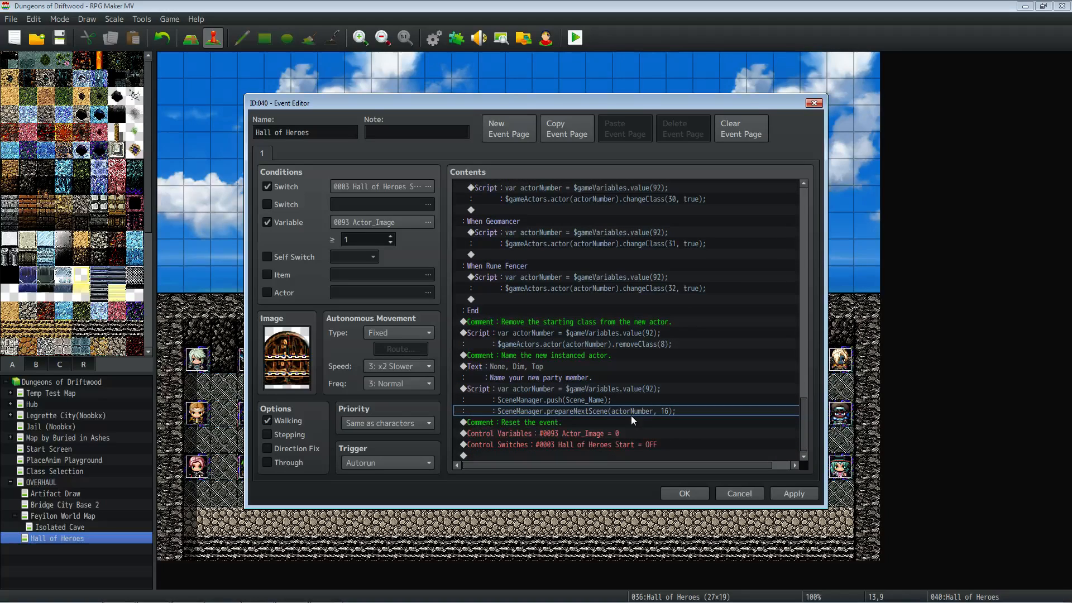
Review the commands that reset the event: Actor_Image set to 0 and the Hall of Heroes Start switch set to OFF.
left_click(610, 430)
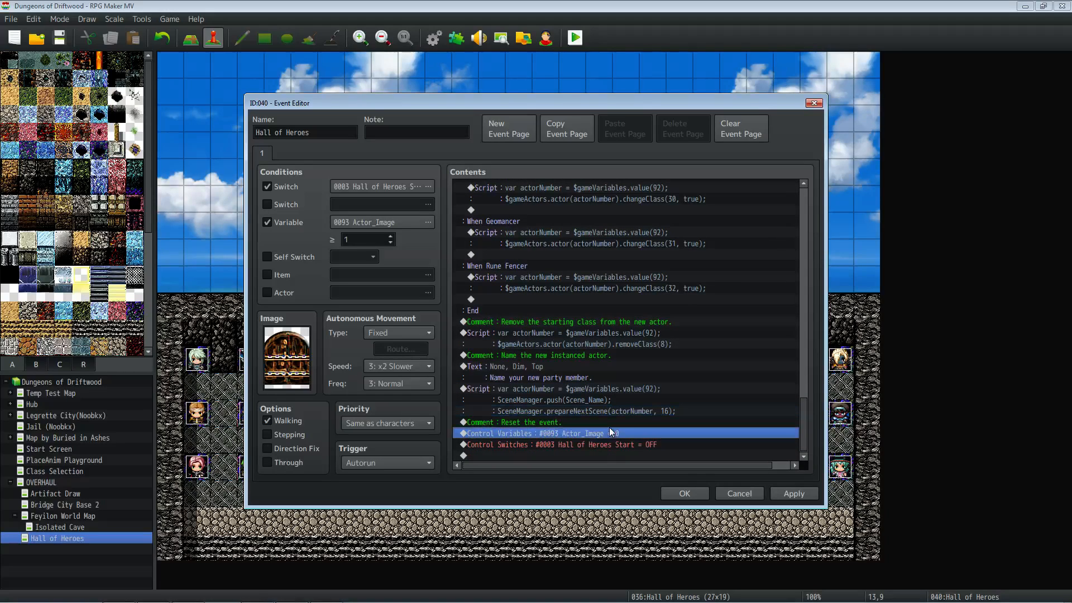
left_click(562, 422)
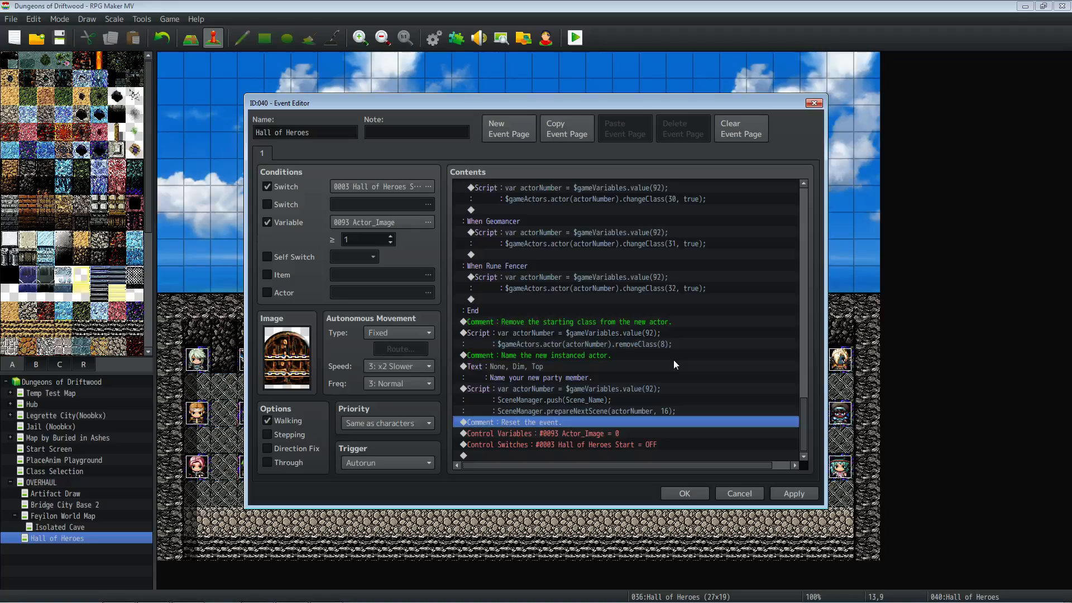
left_click(558, 434)
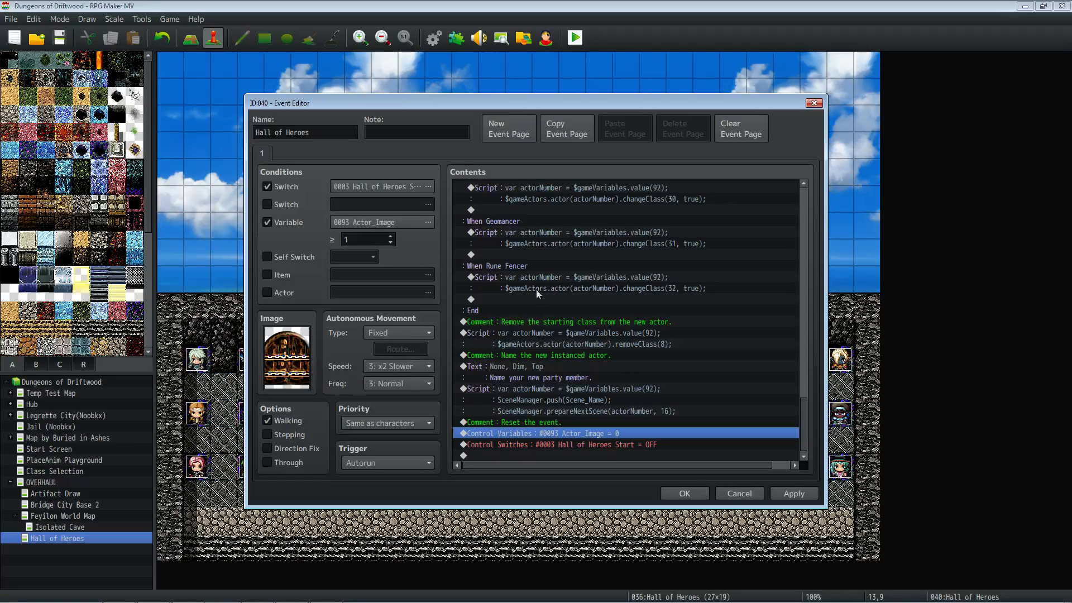
left_click(537, 445)
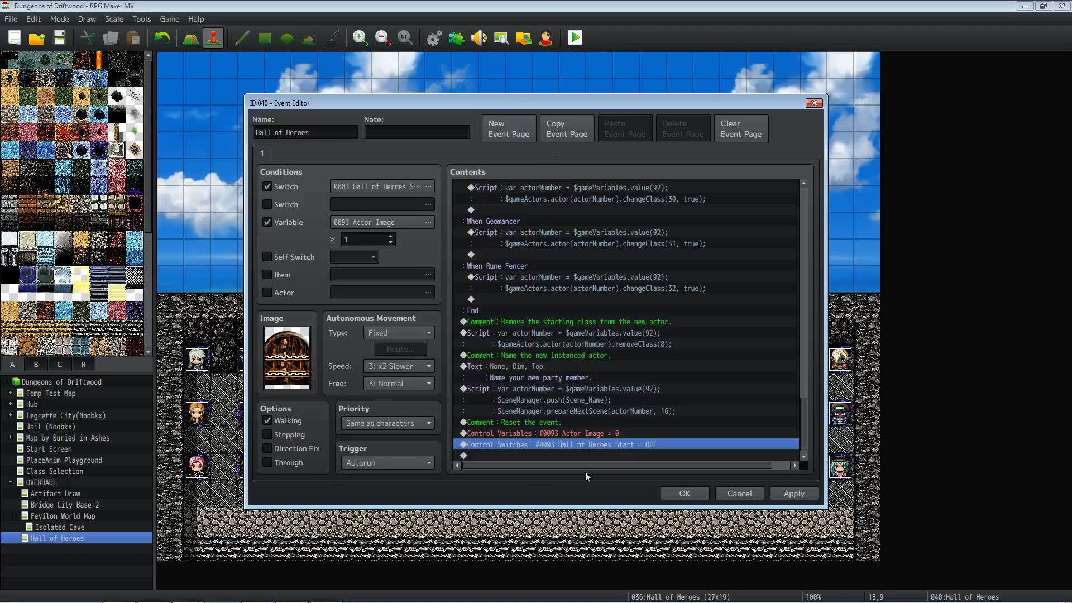
Close the Hall of Heroes event, open the Creator Controller event above it and examine the switch condition on its page 2.
left_click(684, 493)
left_click(527, 257)
right_click(528, 258)
left_click(555, 265)
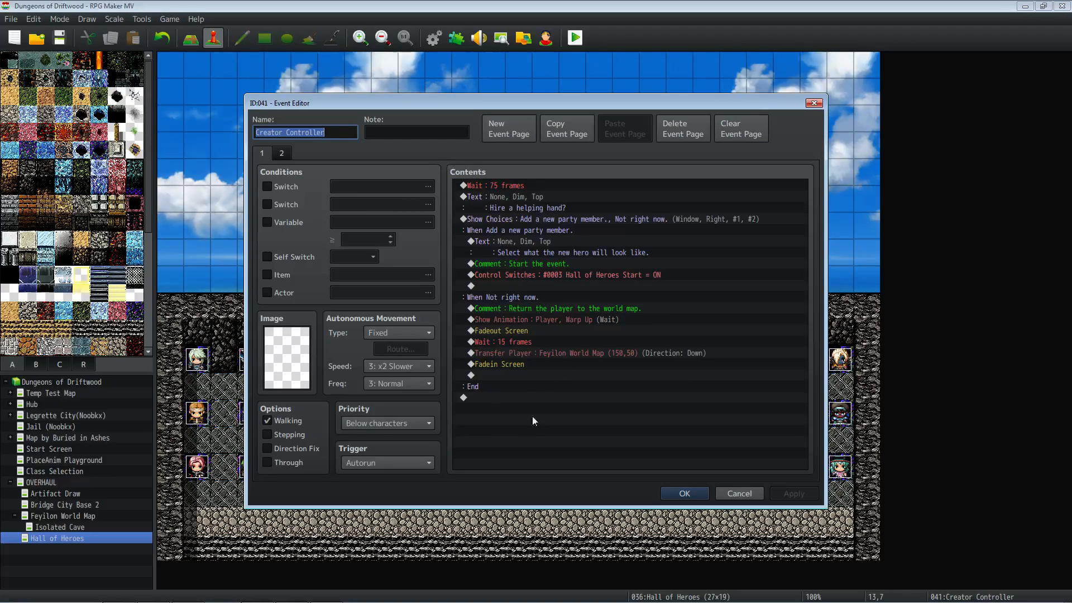
left_click(283, 153)
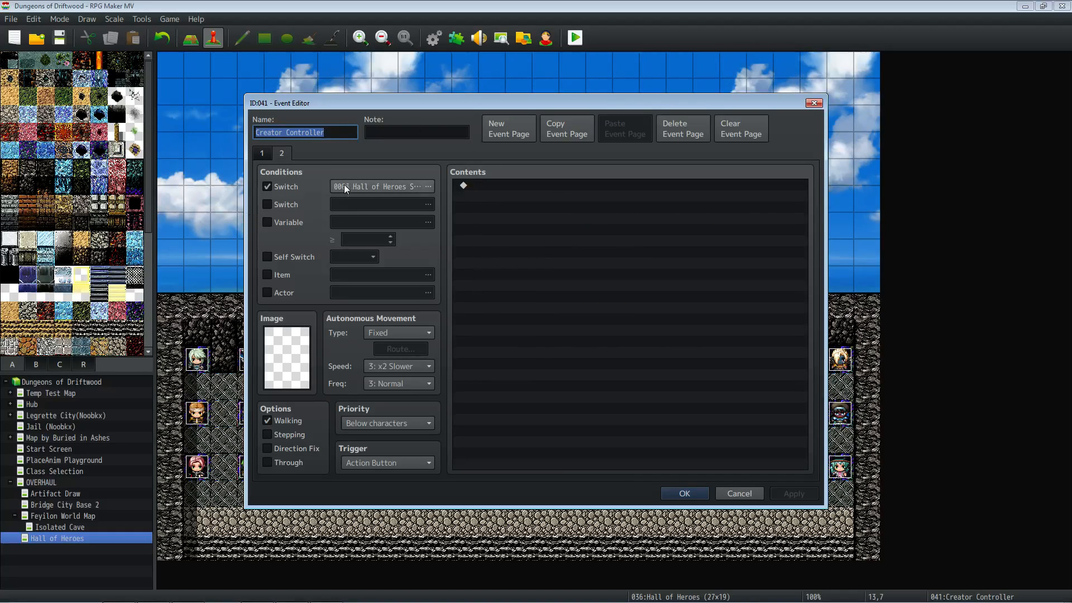
Review the Creator Controller commands on page 1, starting at the 75-frame wait, accept the event and save the project.
left_click(260, 154)
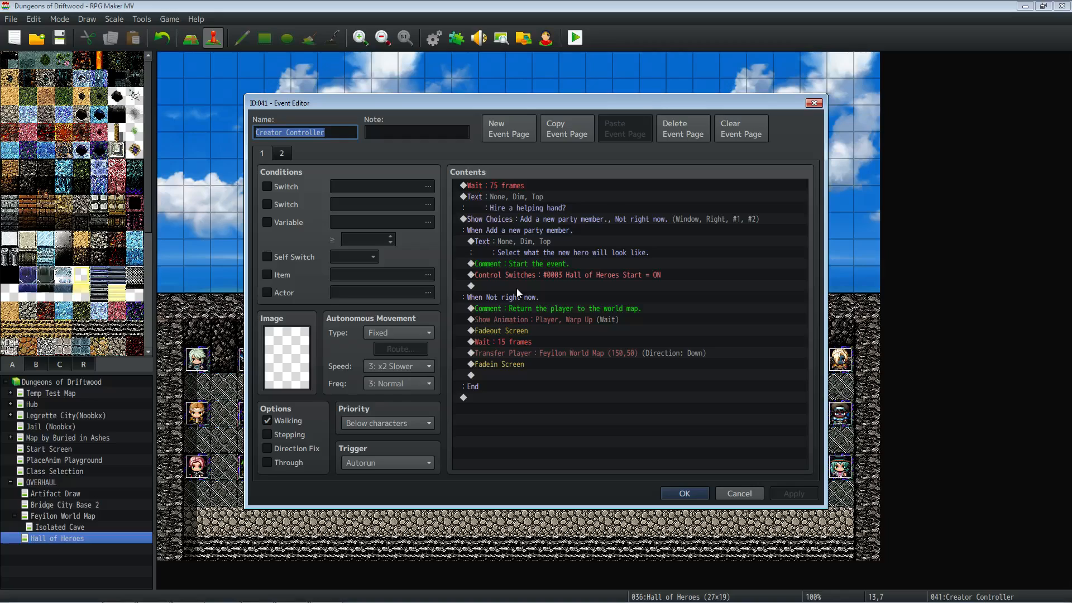
left_click(493, 185)
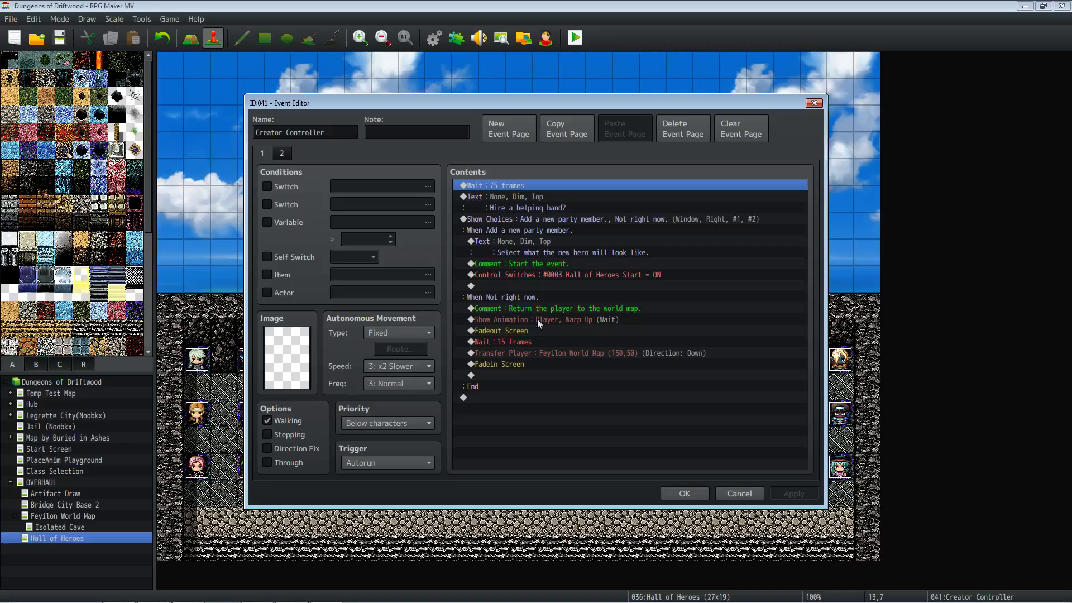
left_click(668, 494)
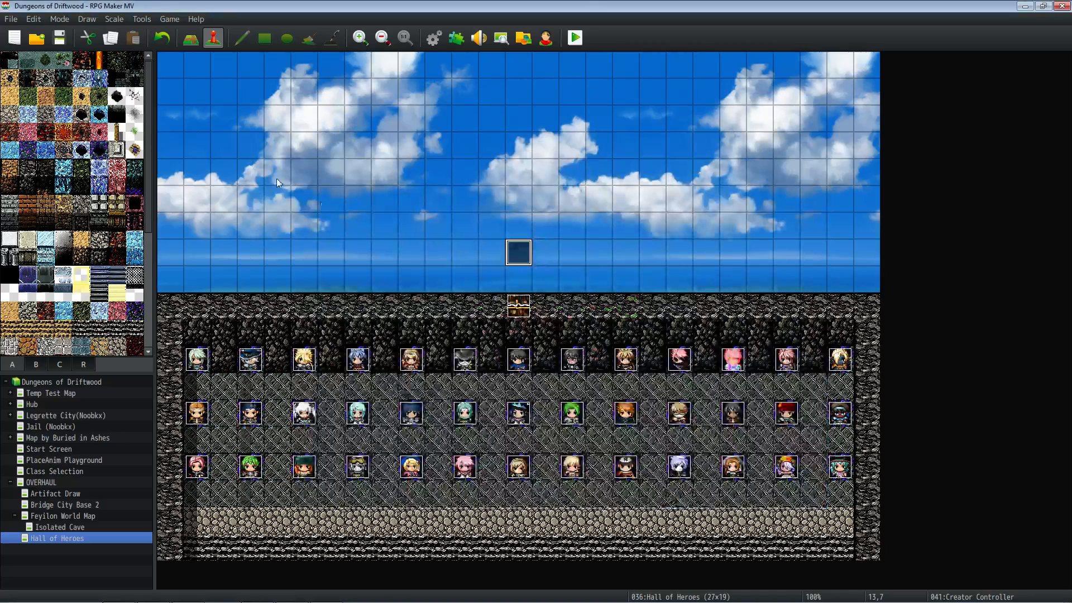
left_click(63, 37)
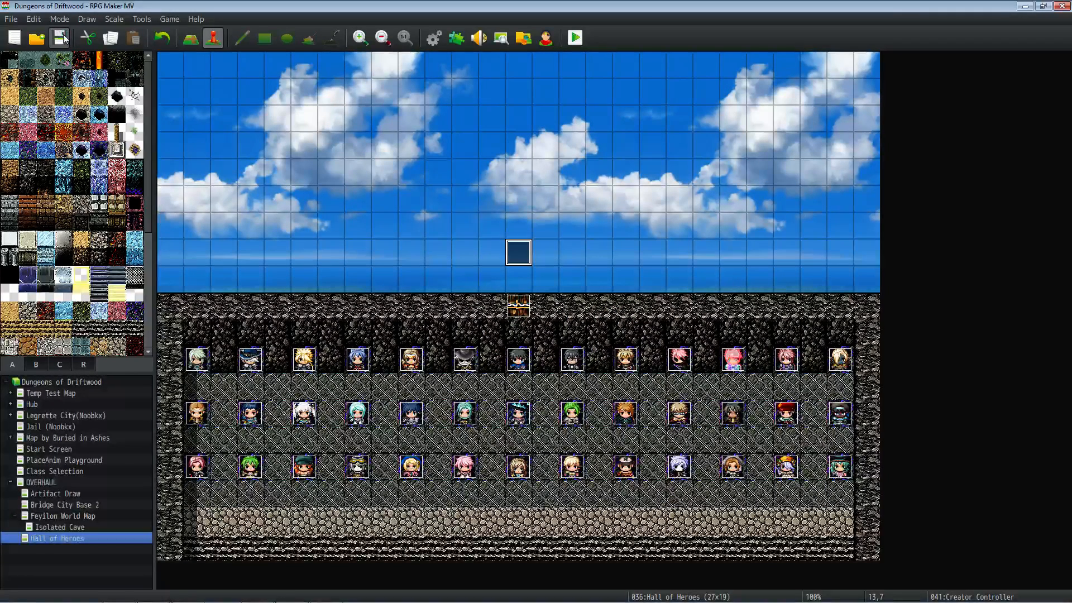